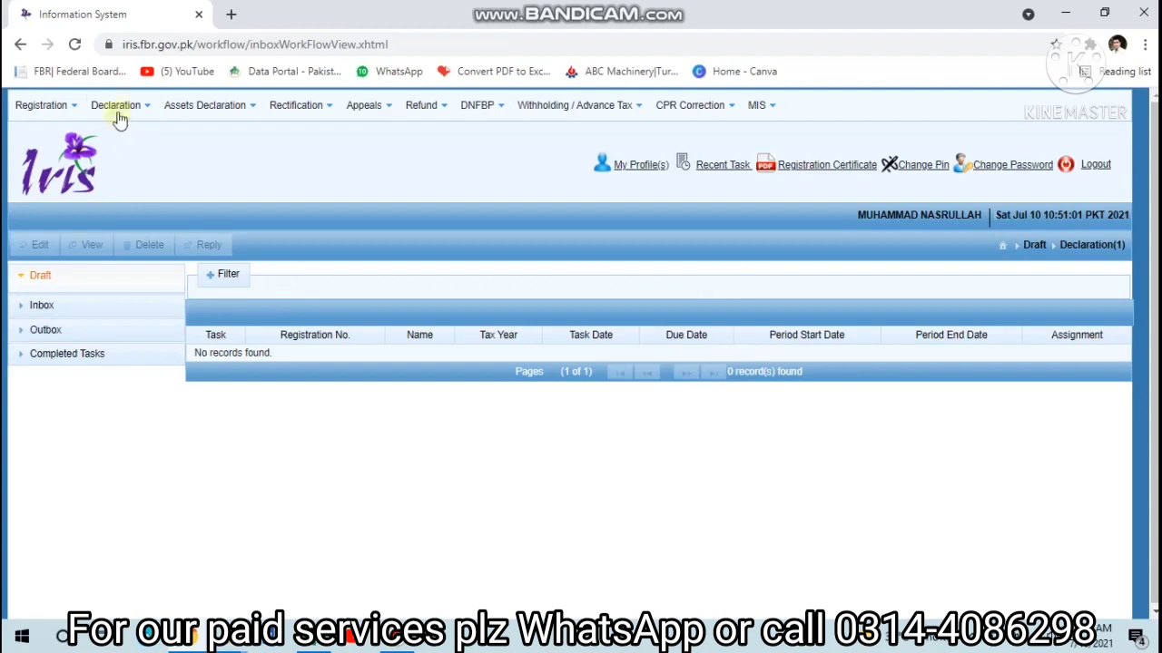
Step: Start an original Salary Return for Individuals - Classic View and select the period for tax year 2021
click(115, 107)
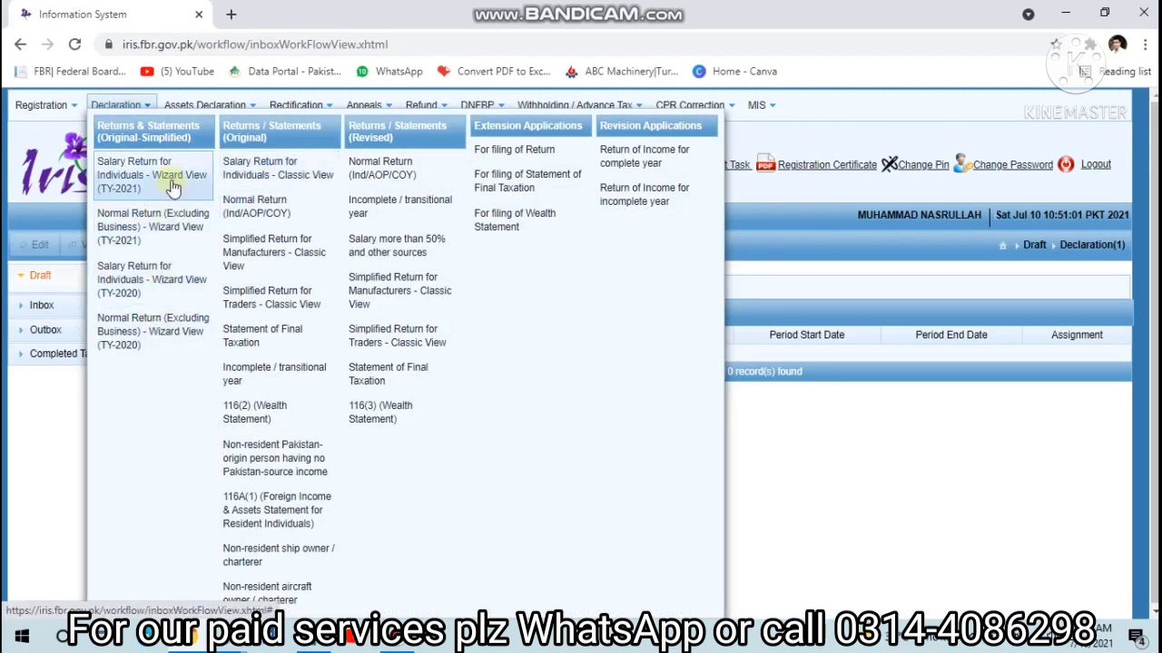
click(281, 172)
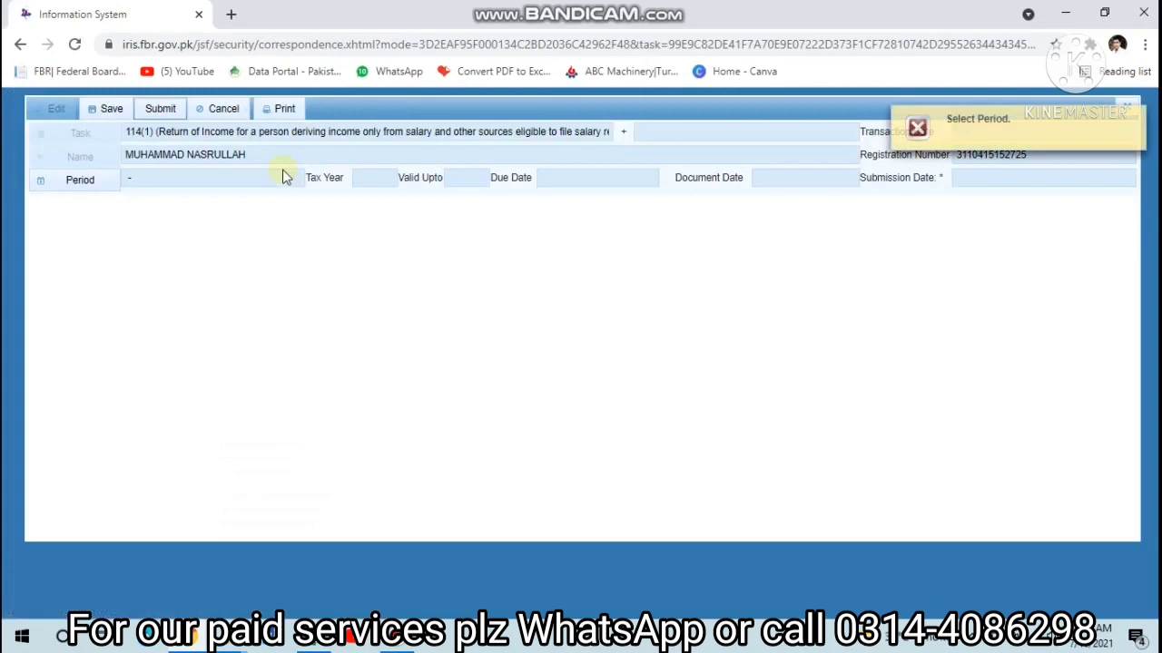
click(95, 181)
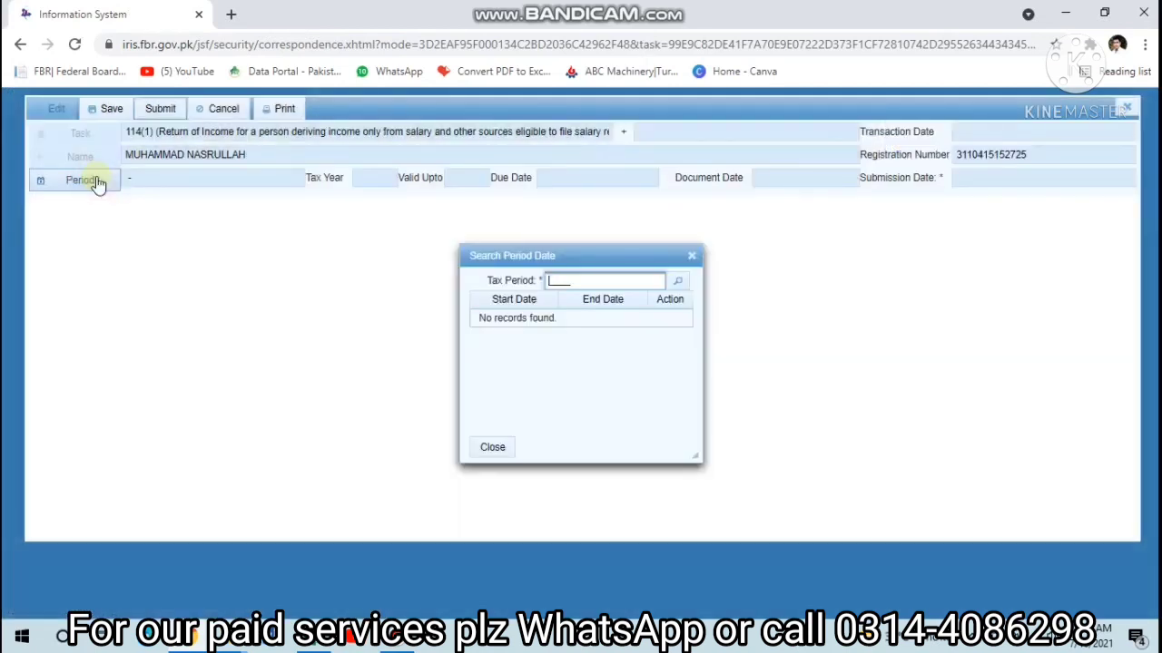
text(2021)
key(BackSpace)
text(1)
click(678, 281)
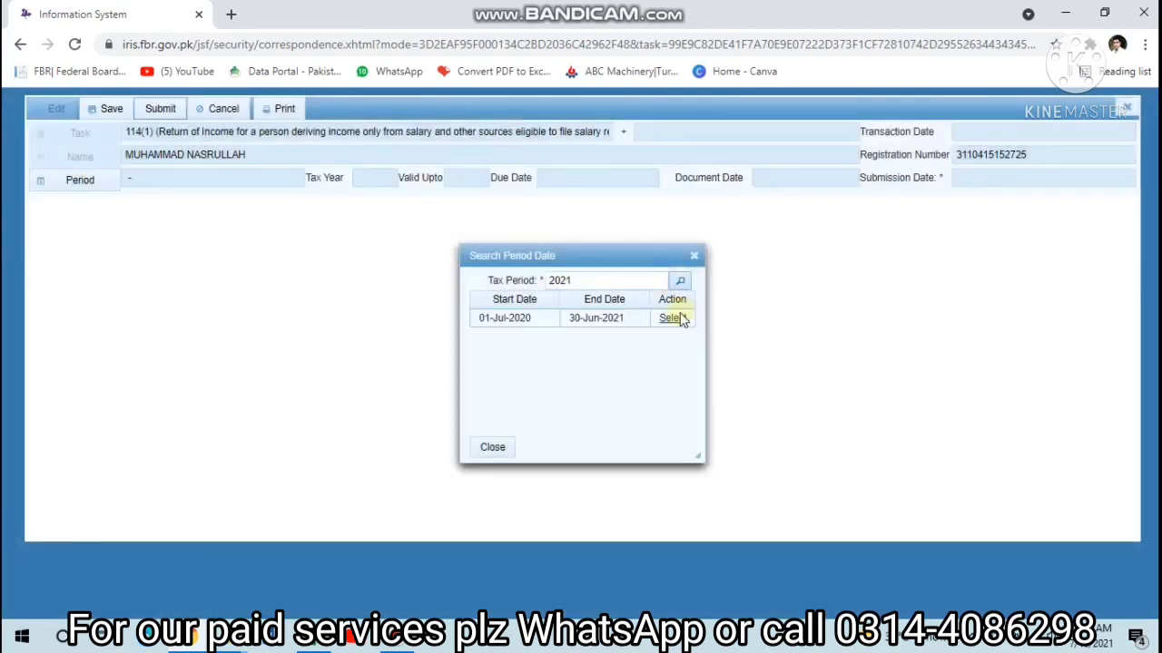
click(673, 319)
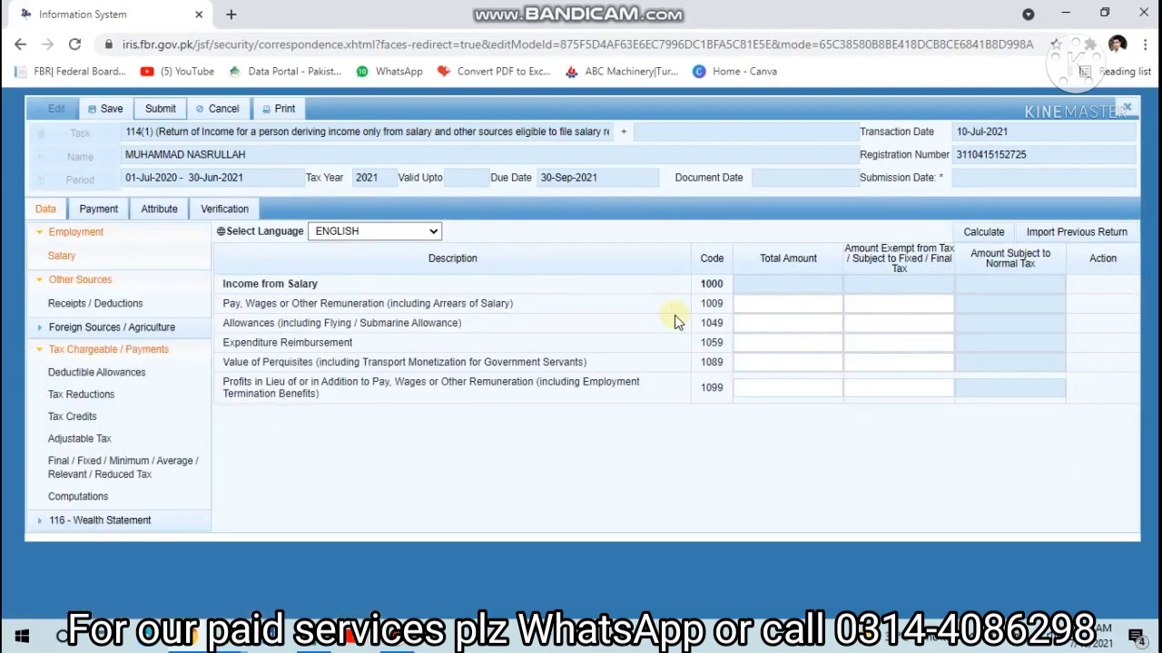
Step: Enter 1,050,000 as the total amount of Pay, Wages or Other Remuneration and calculate the salary income
click(737, 303)
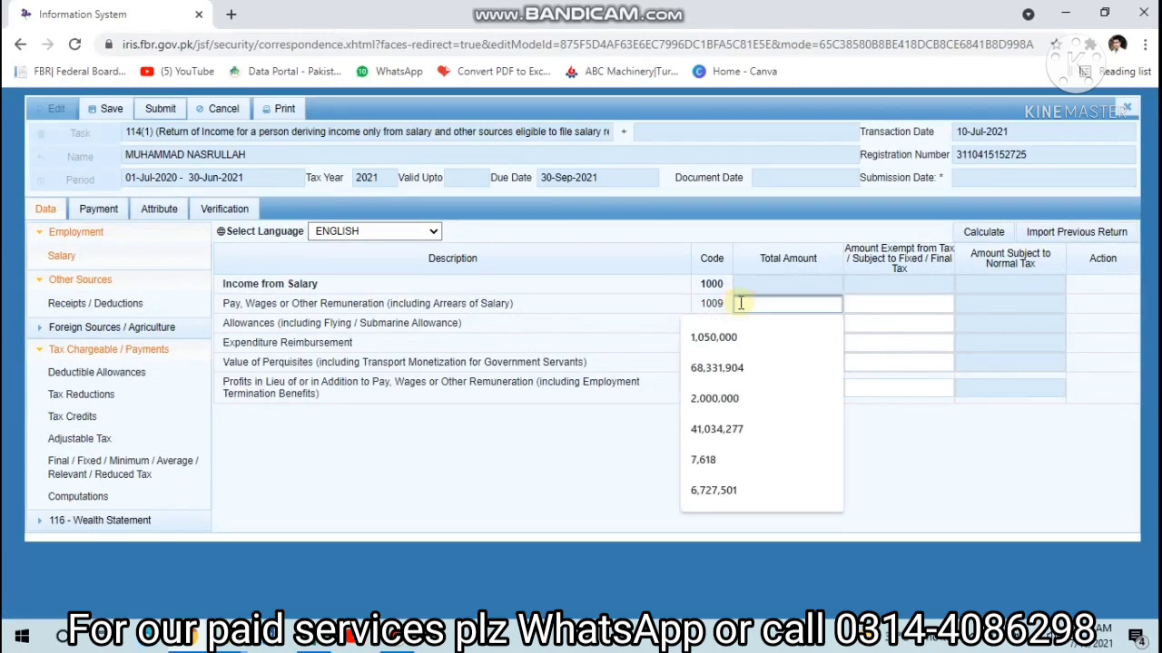
key(Down)
key(Tab)
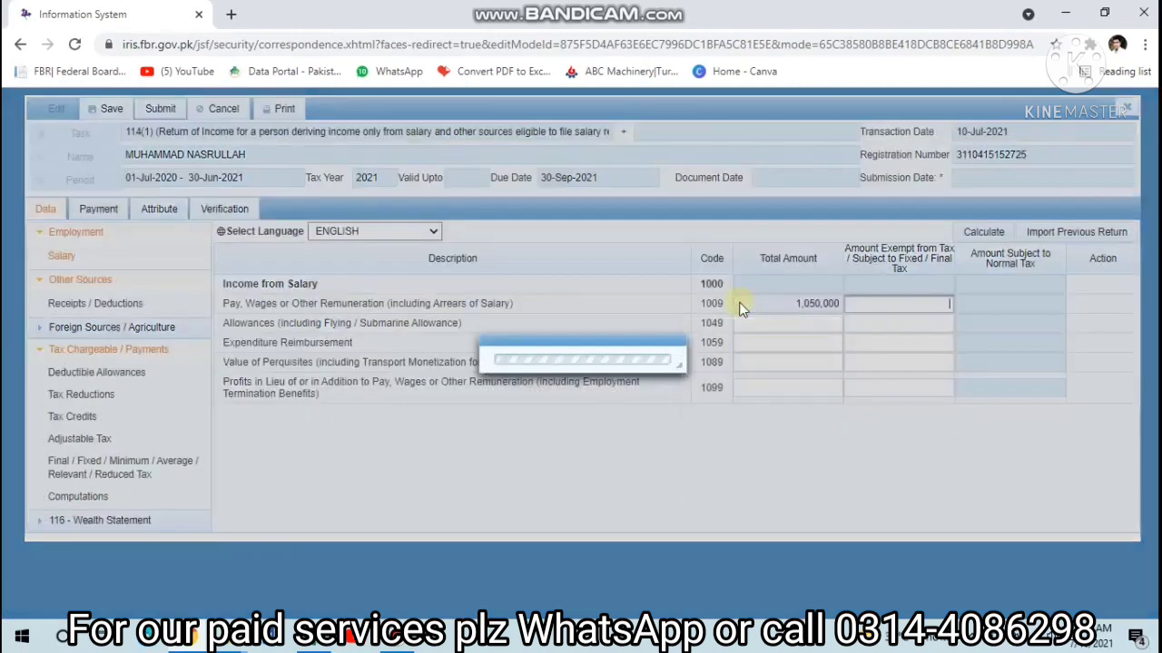
click(983, 233)
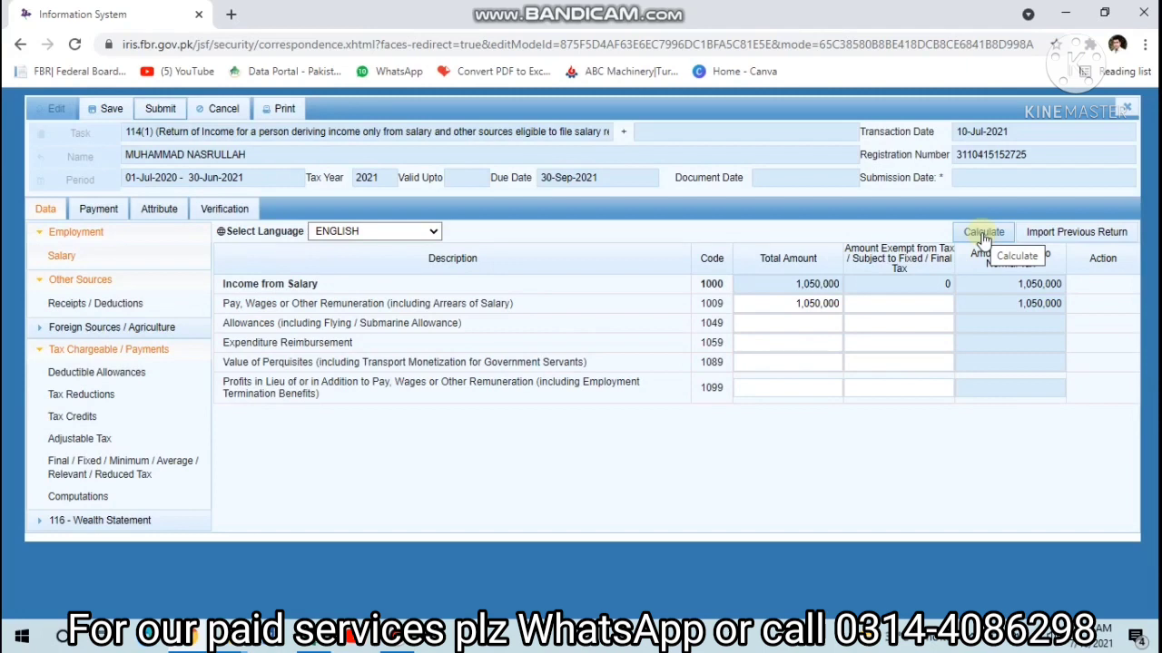
Step: Set the exempt amount of Pay, Wages or Other Remuneration to 70,000 and recalculate the salary income
click(910, 304)
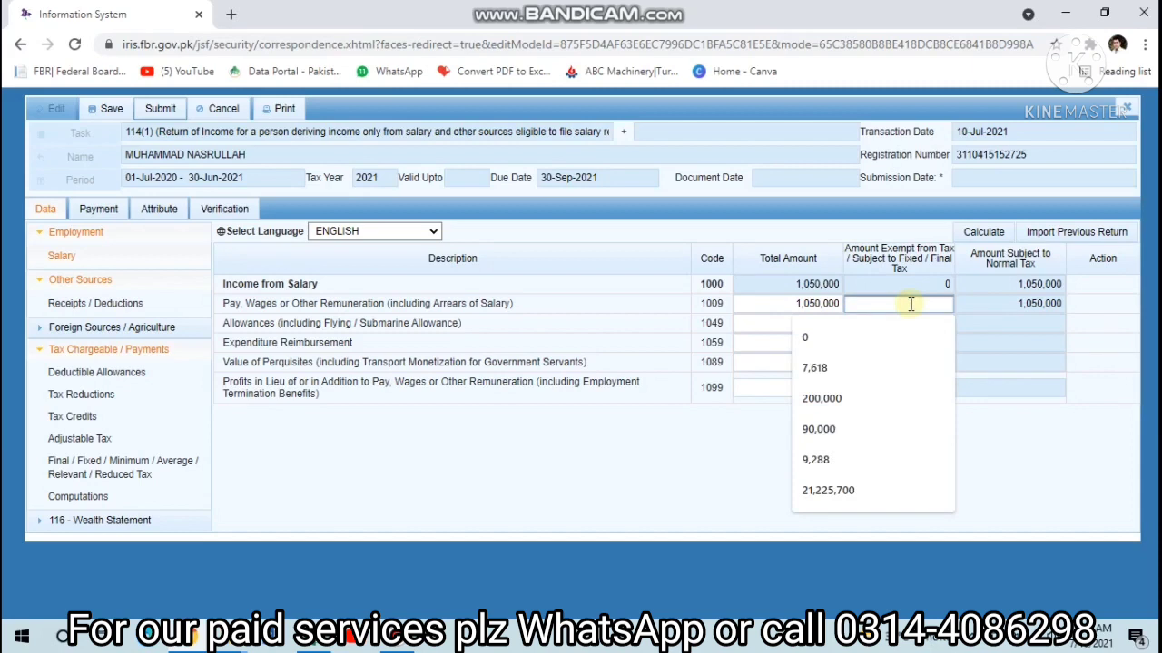
text(70000)
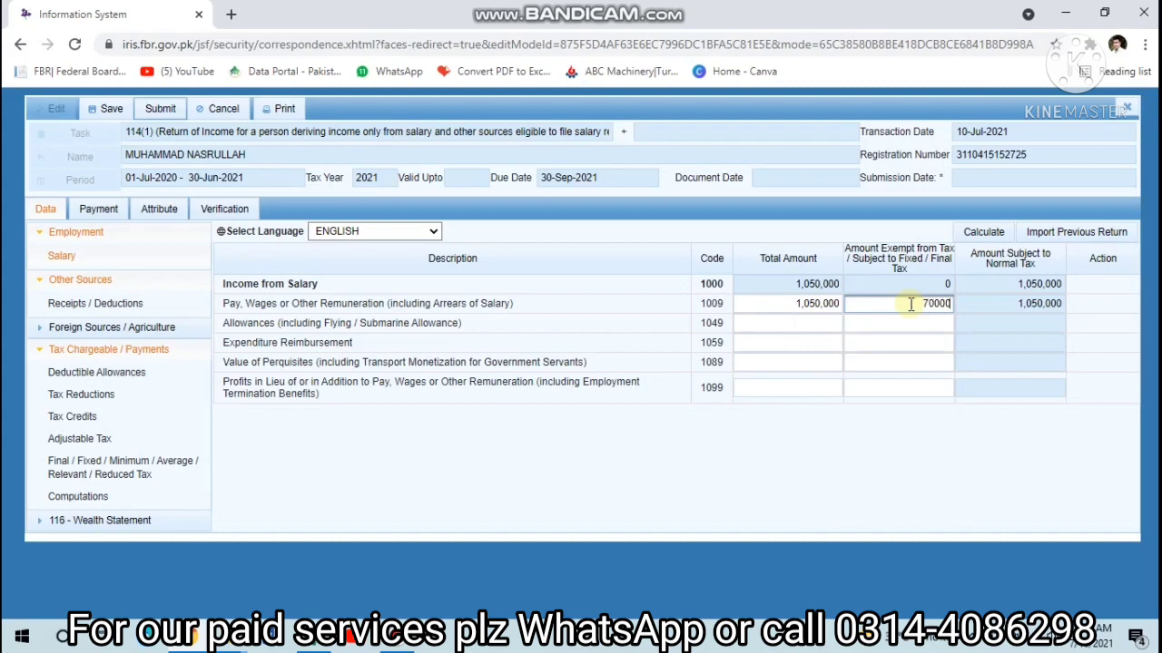
click(978, 235)
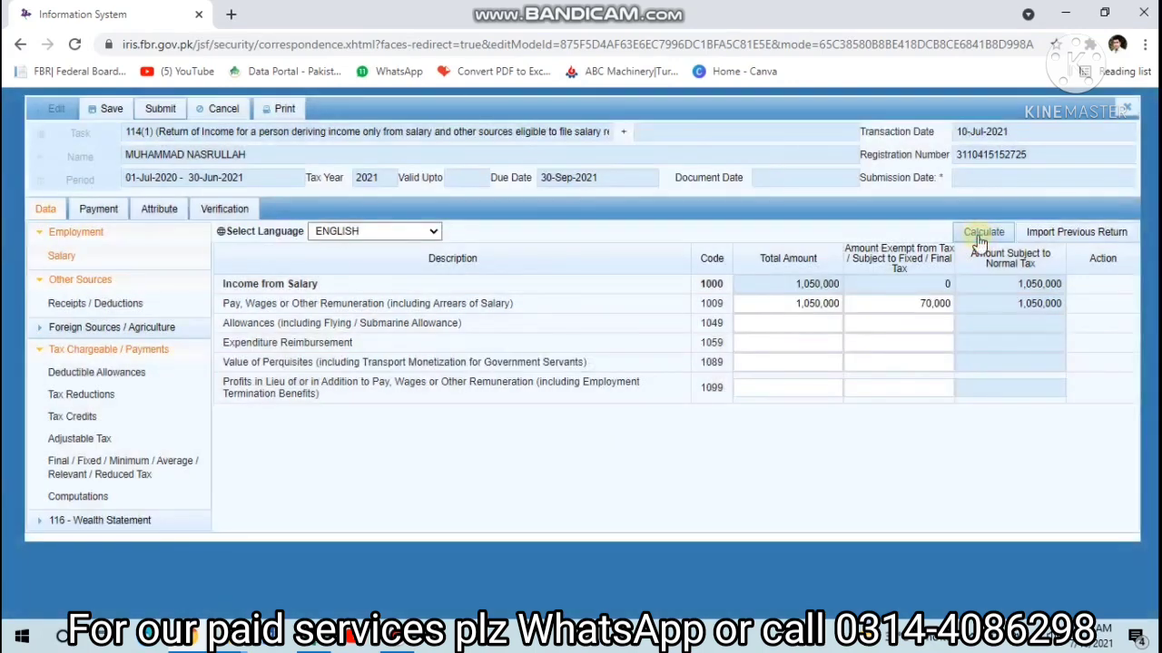
click(978, 234)
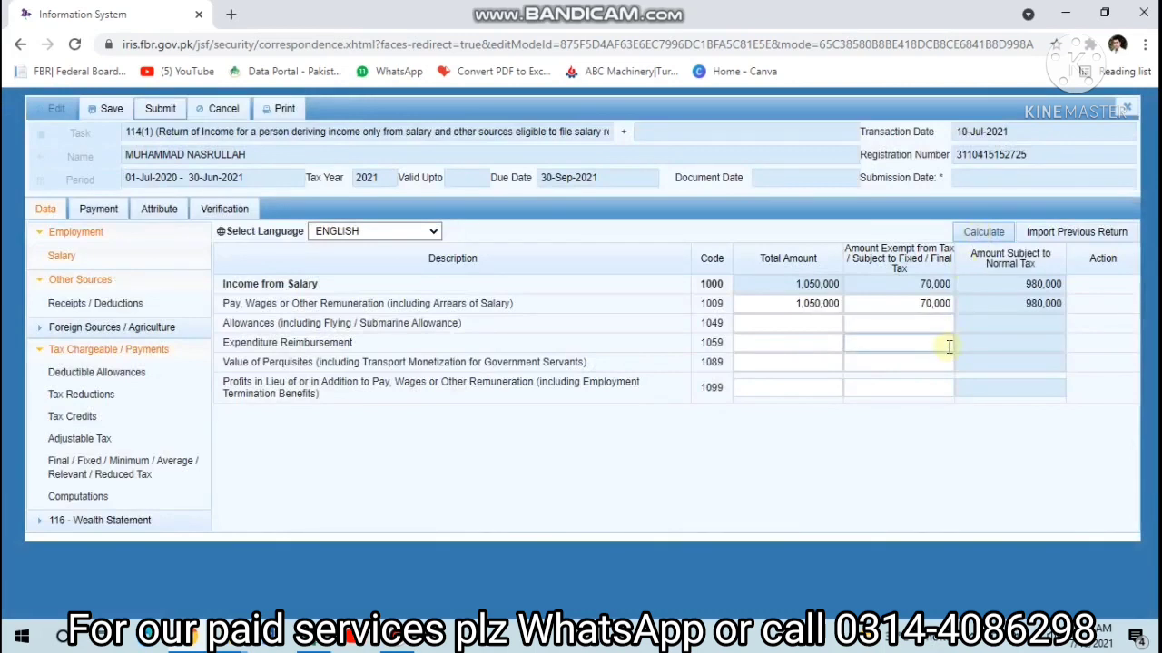
key(XF86AudioMute)
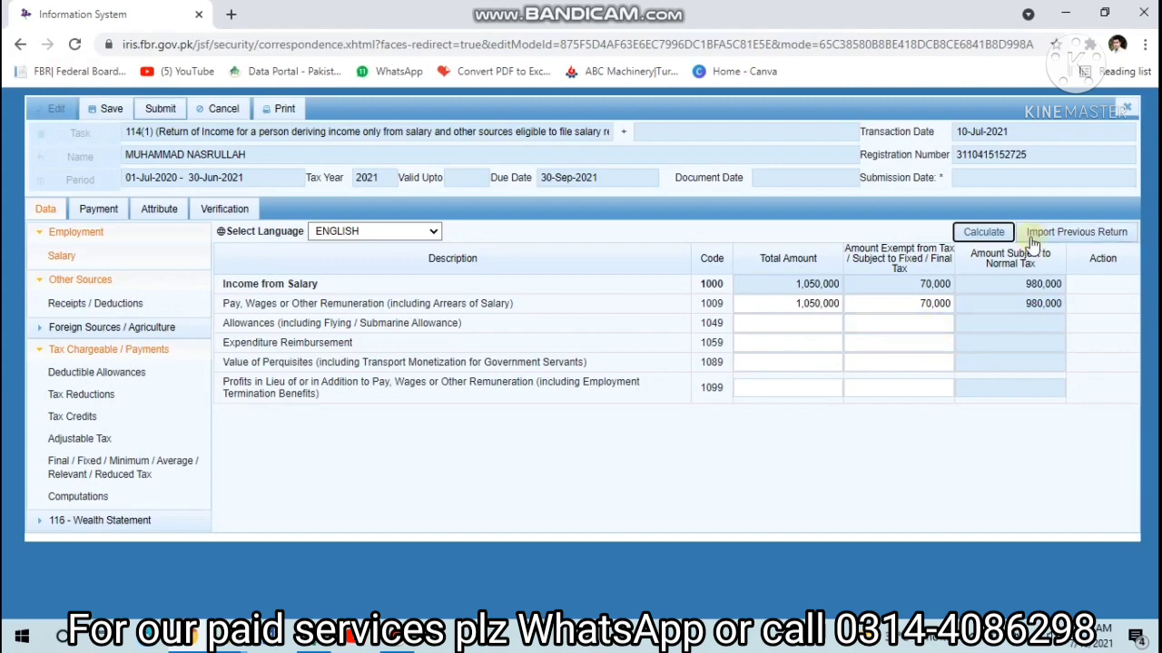
click(988, 239)
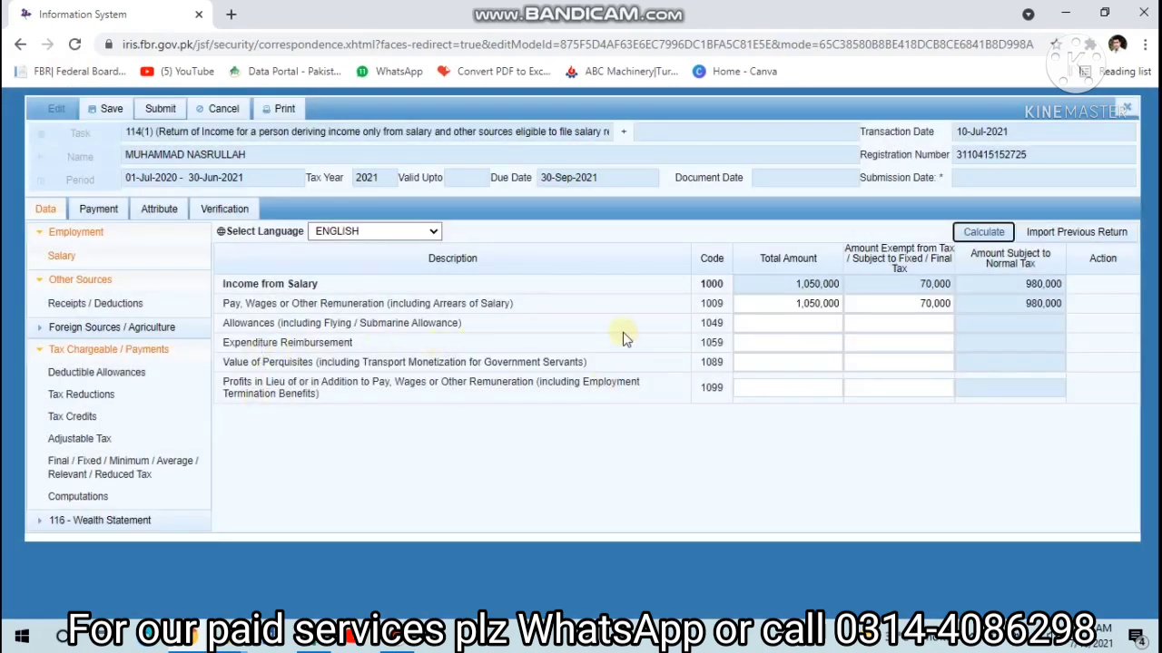
Step: Enter 105,000 as both the total and the exempt amount of Expenditure Reimbursement, and recalculate
click(753, 342)
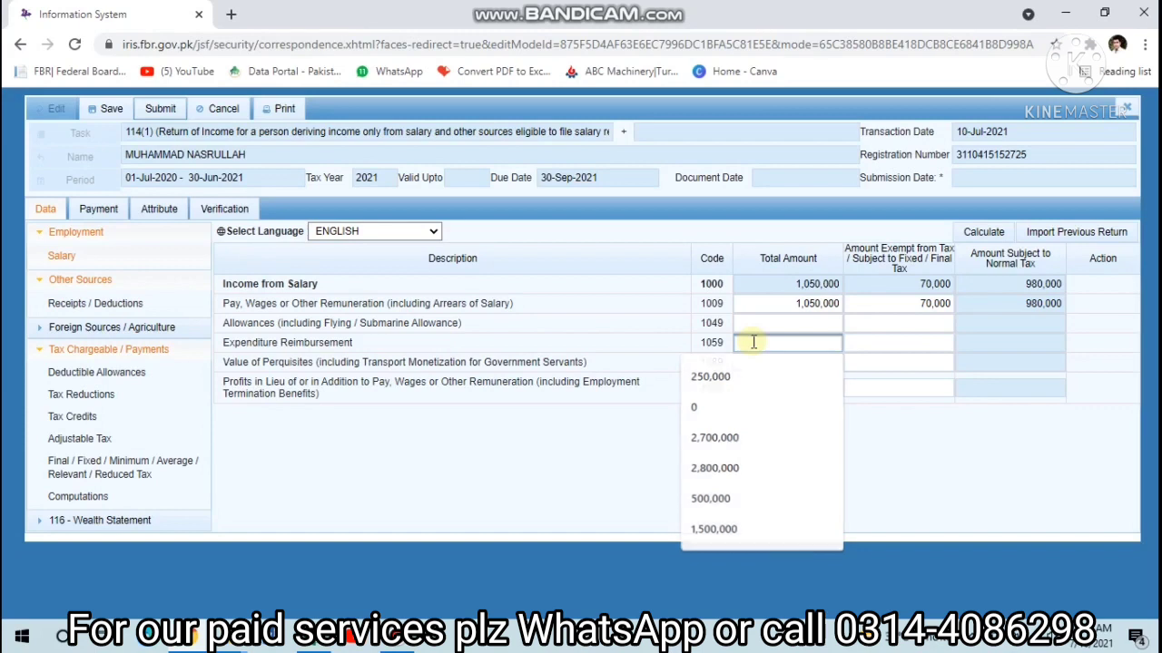
key(Escape)
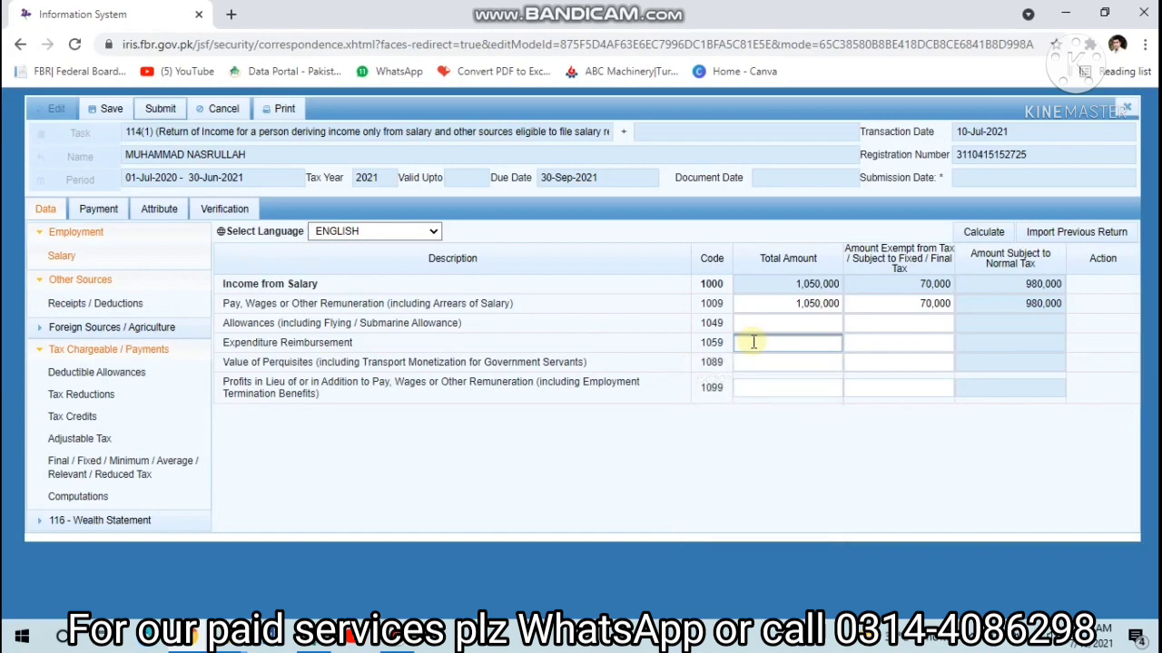
text(105000)
key(Tab)
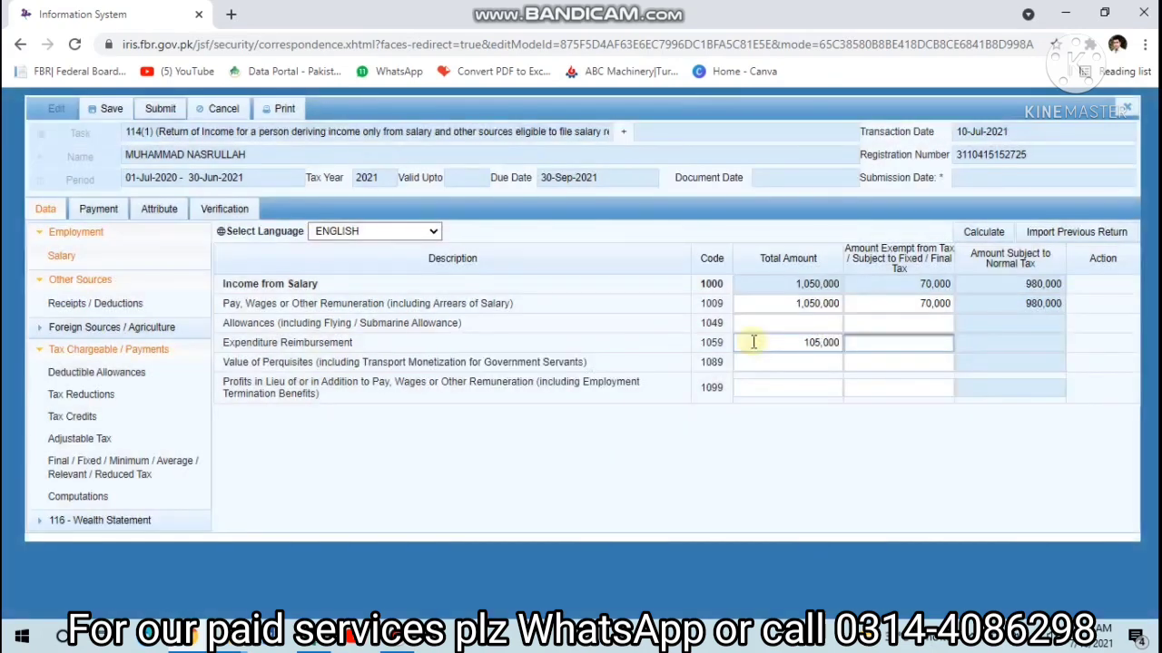
text(105000)
click(976, 232)
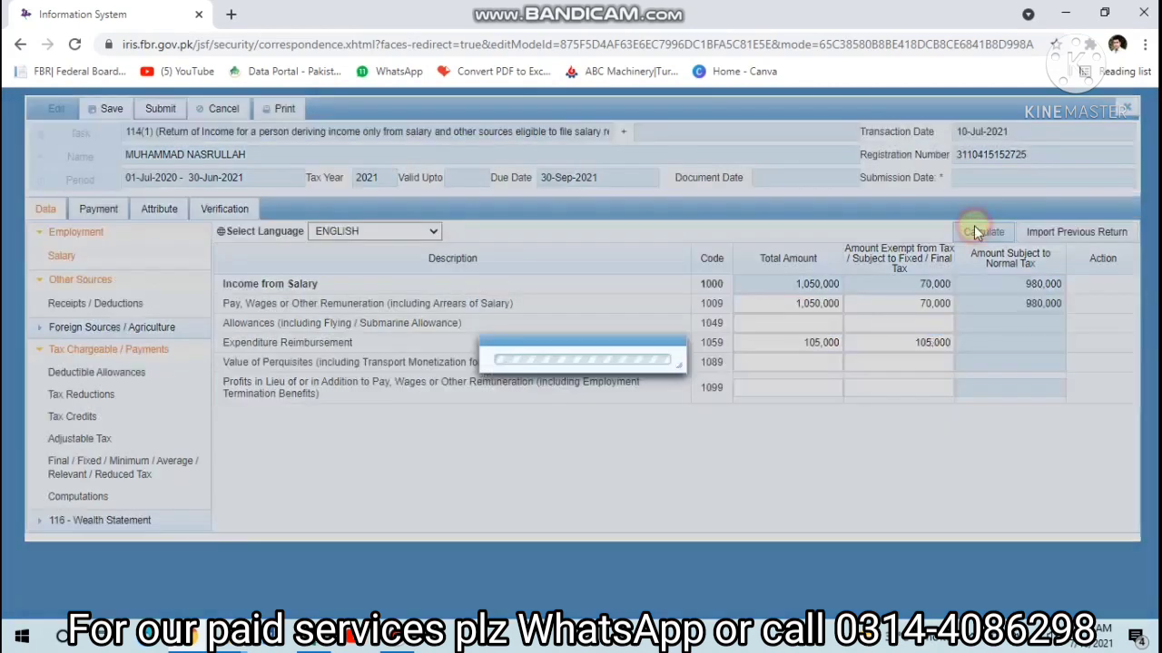
click(975, 232)
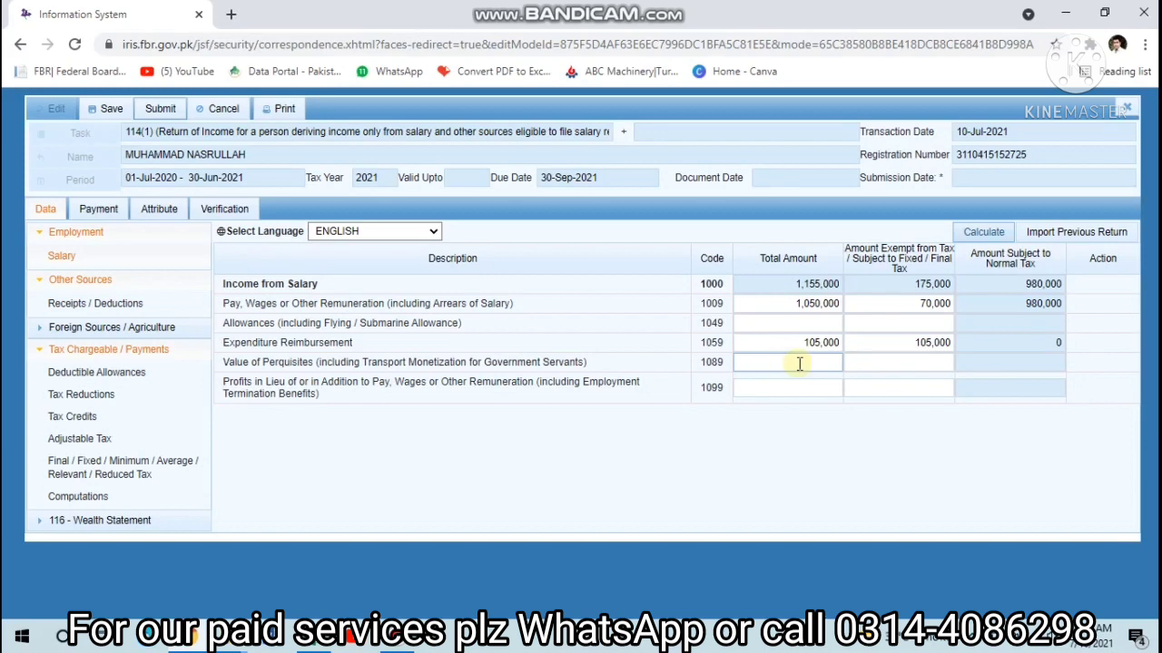
Step: Enter 500,000 as the total amount of Profits in Lieu of or in Addition to Pay, and recalculate
click(796, 385)
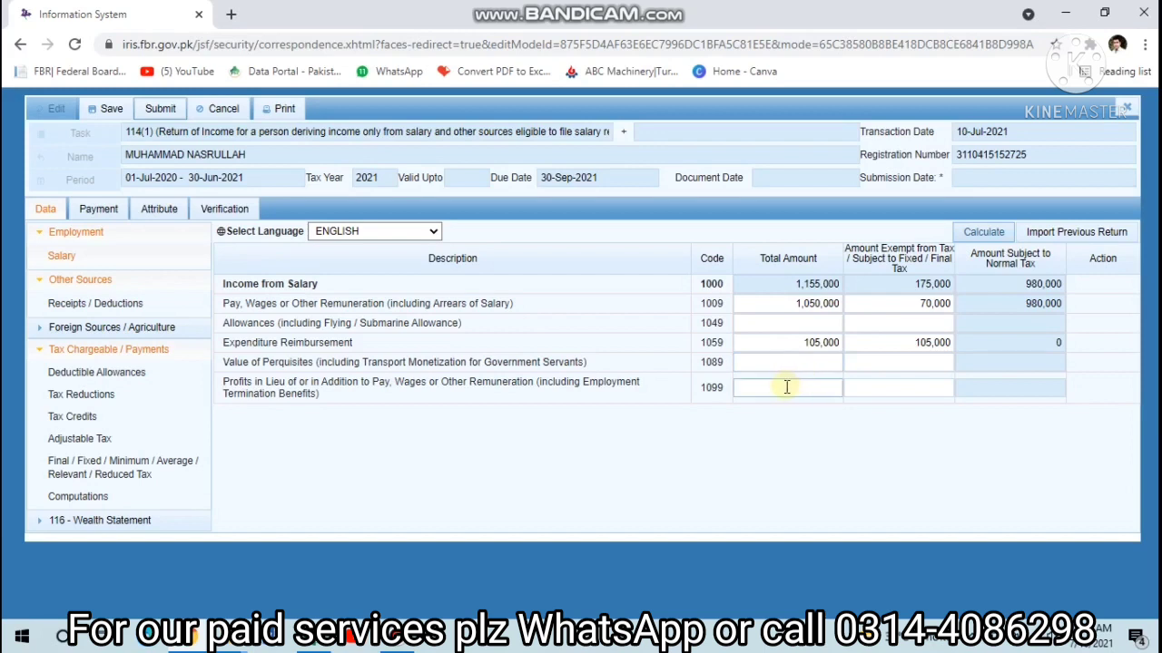
click(786, 386)
click(787, 388)
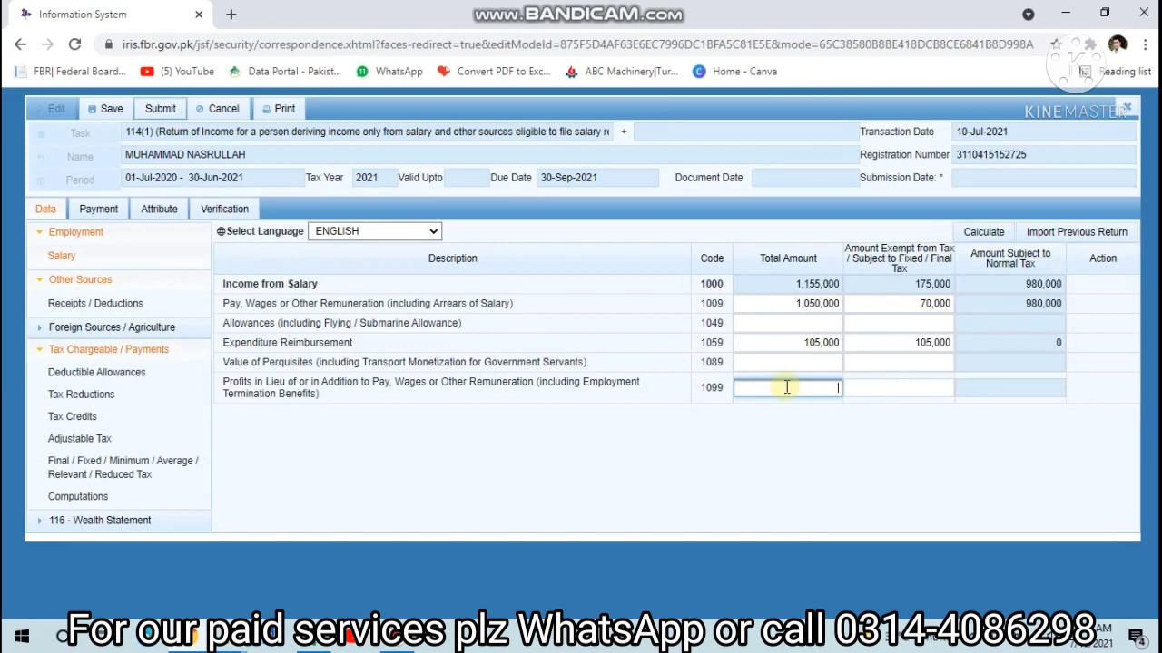
text(500000)
click(979, 233)
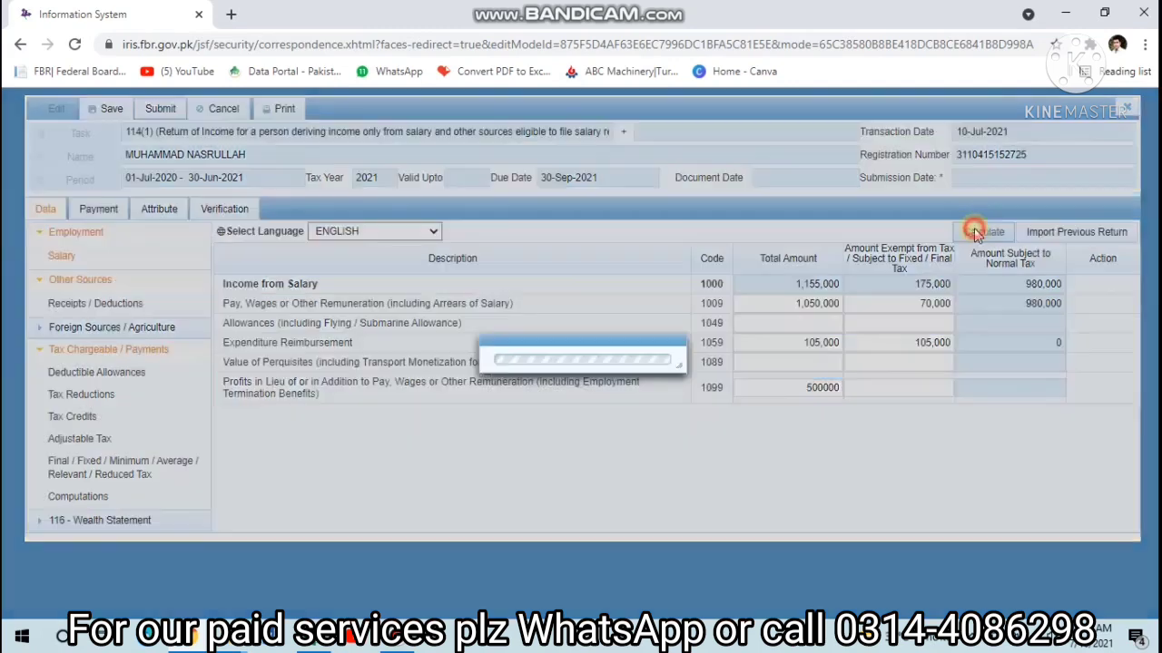
click(975, 234)
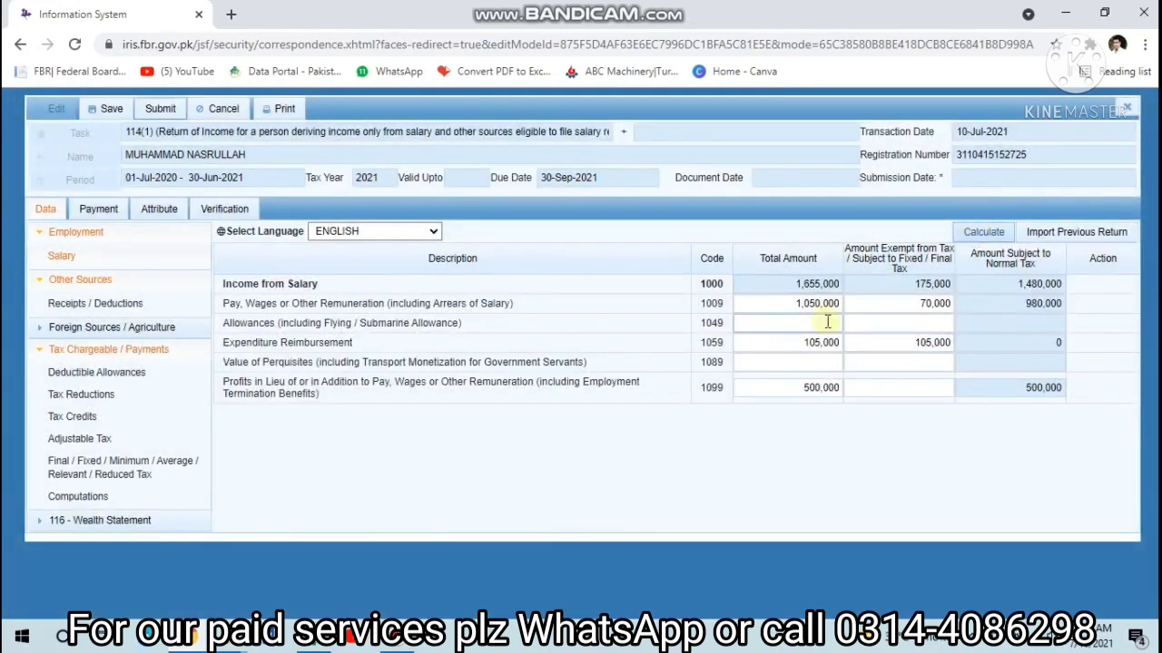
Step: In the Other Sources receipts, enter 50,000 as both total and exempt amount of Profit on Debt (Interest, Yield, etc), and calculate
click(102, 305)
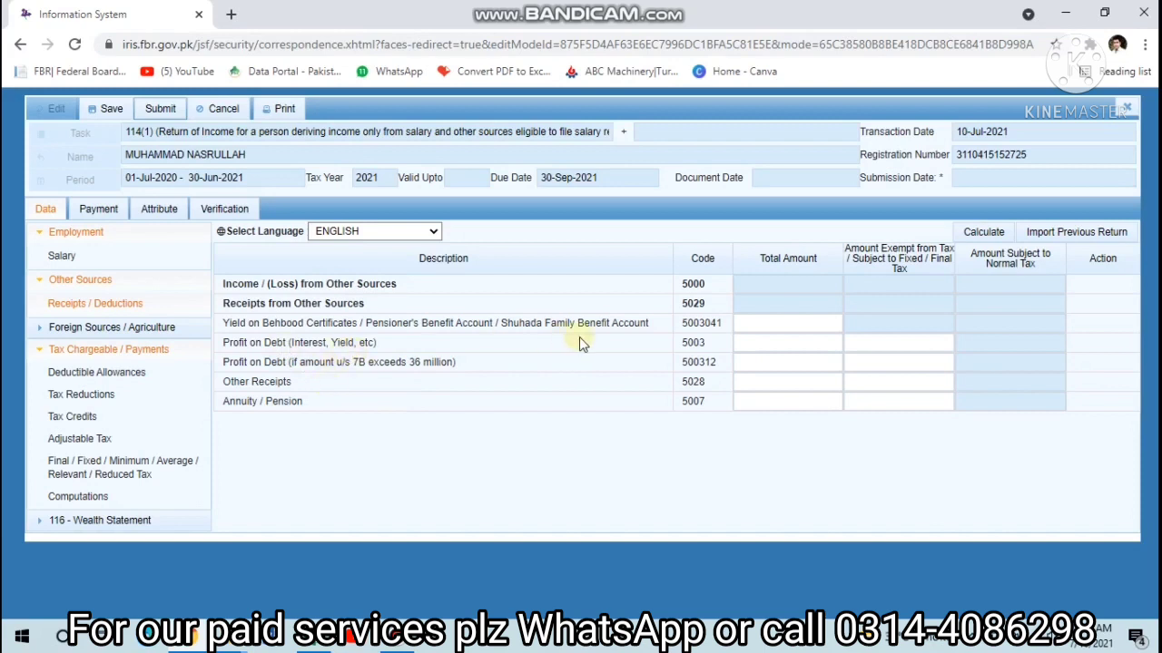
click(757, 344)
click(754, 344)
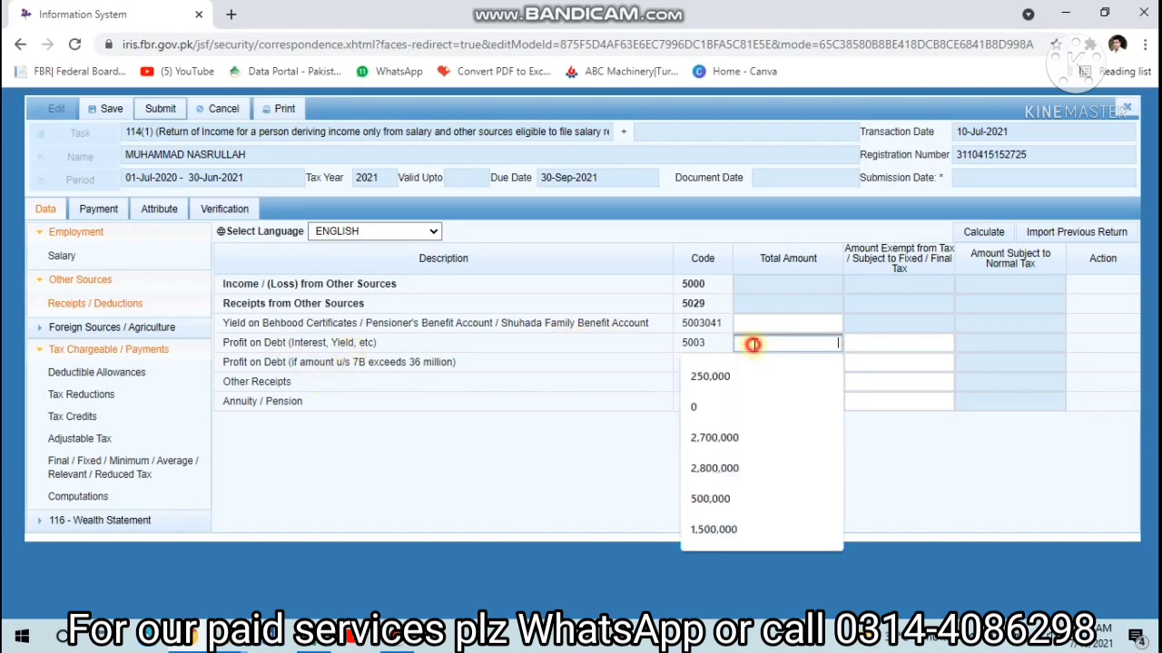
key(Escape)
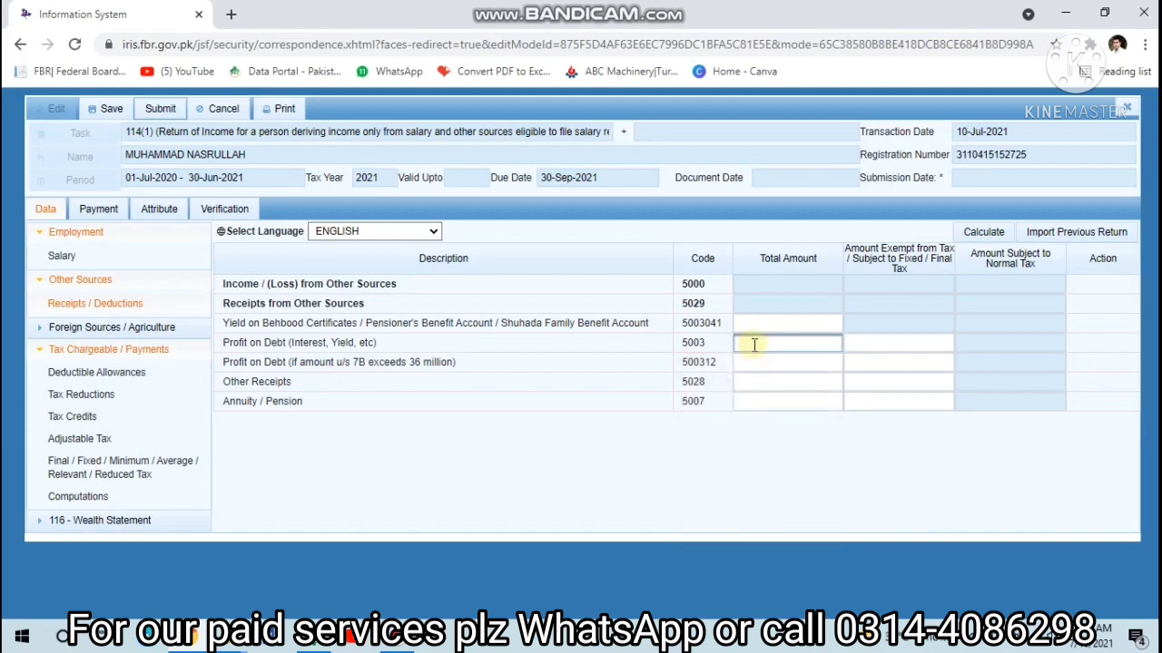
text(50000)
key(Tab)
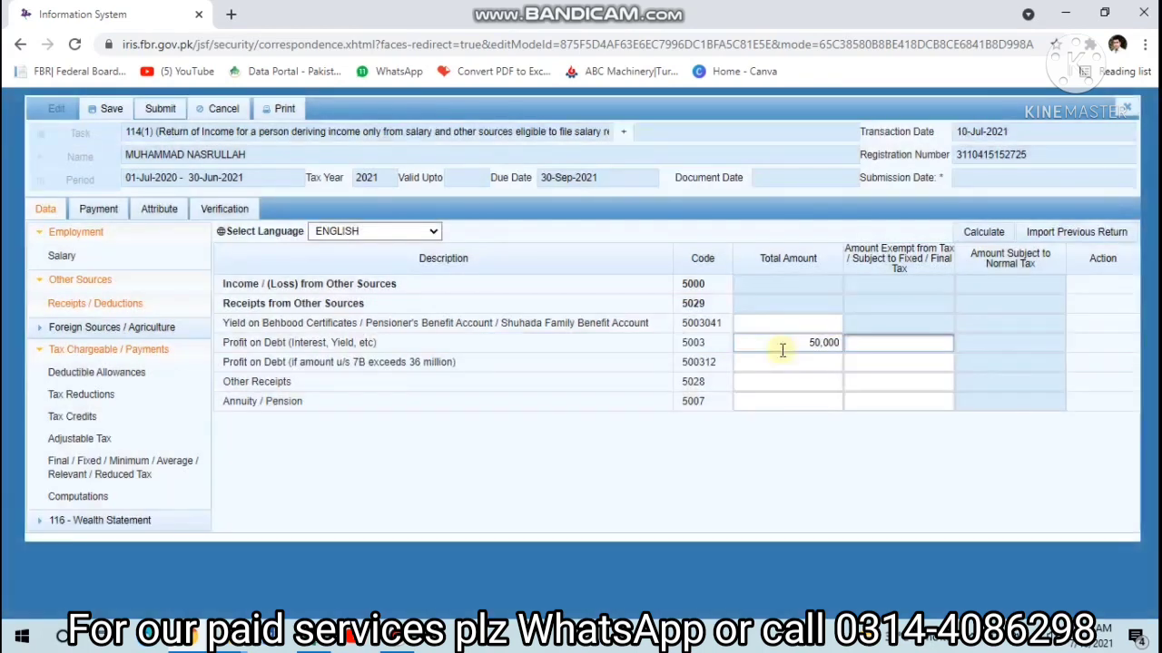
text(50000)
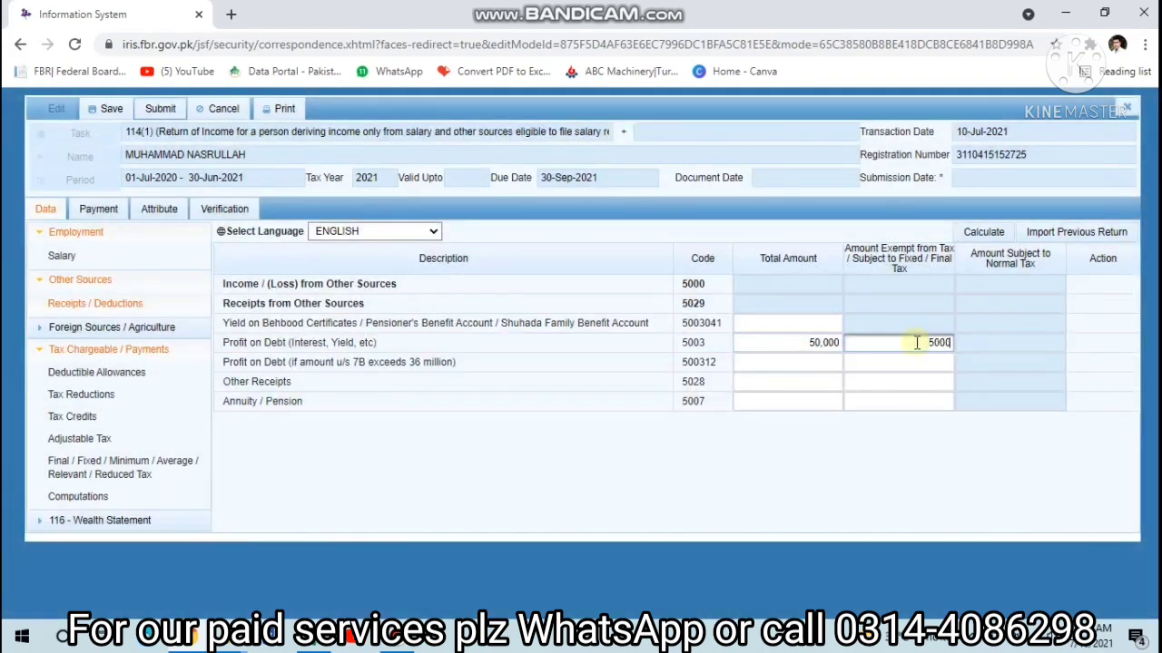
click(977, 233)
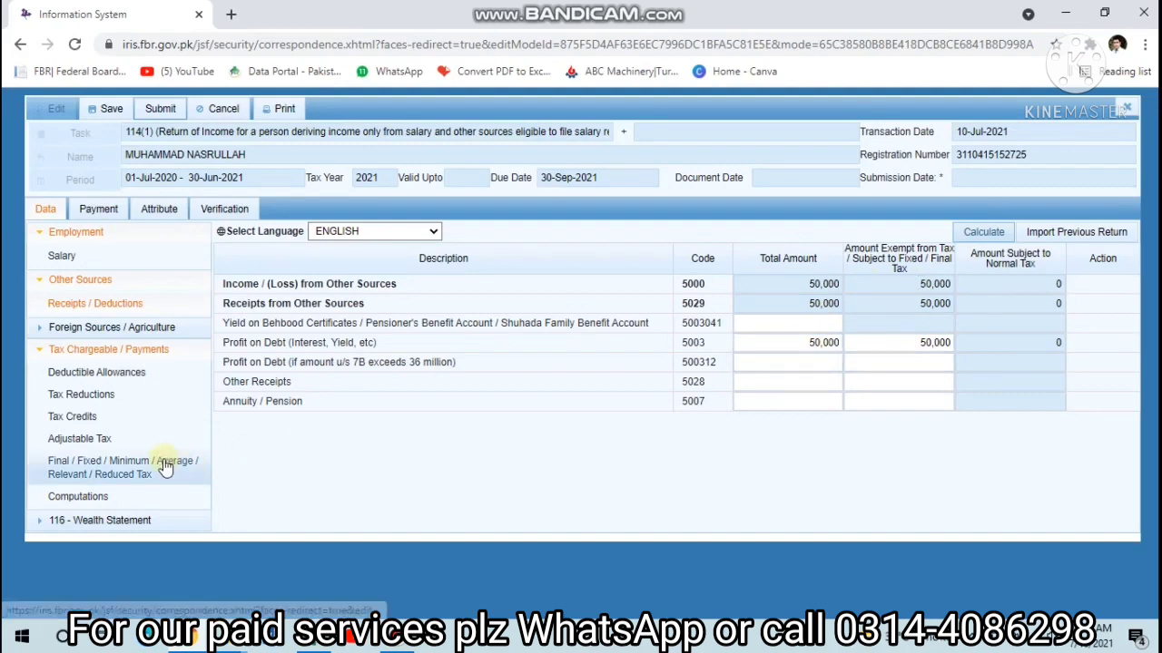
Step: Under final/fixed tax, add a Profit on debt u/s 7B (not exceeding 36 million) entry with a placeholder account number and contents ".HBL"
click(130, 467)
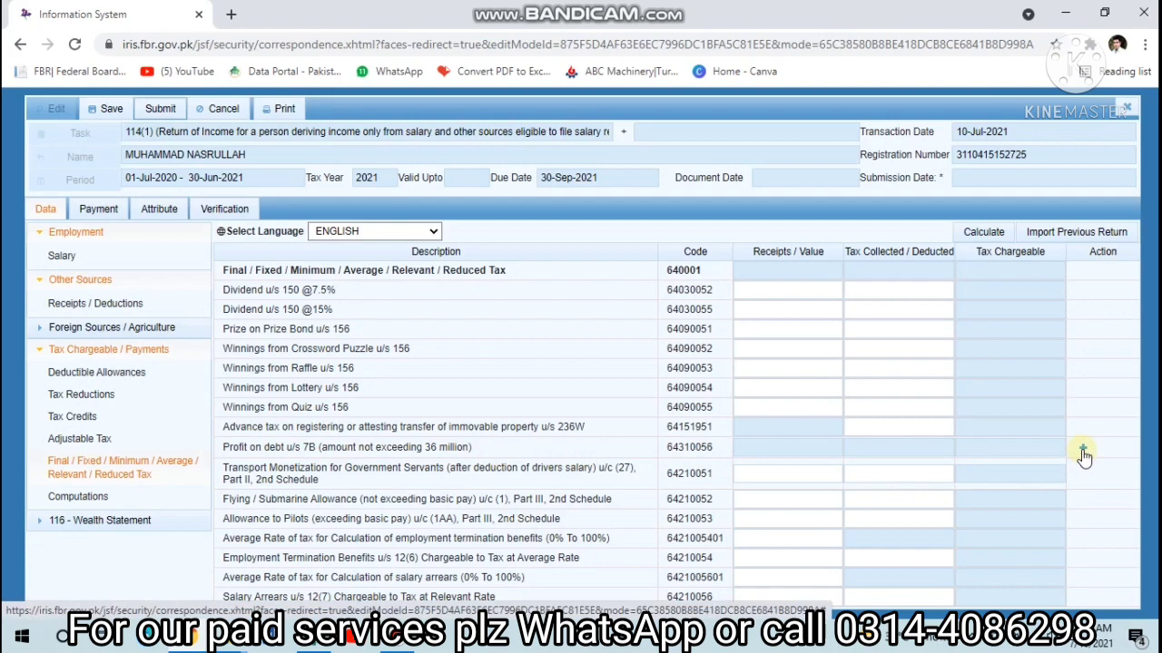
click(1082, 451)
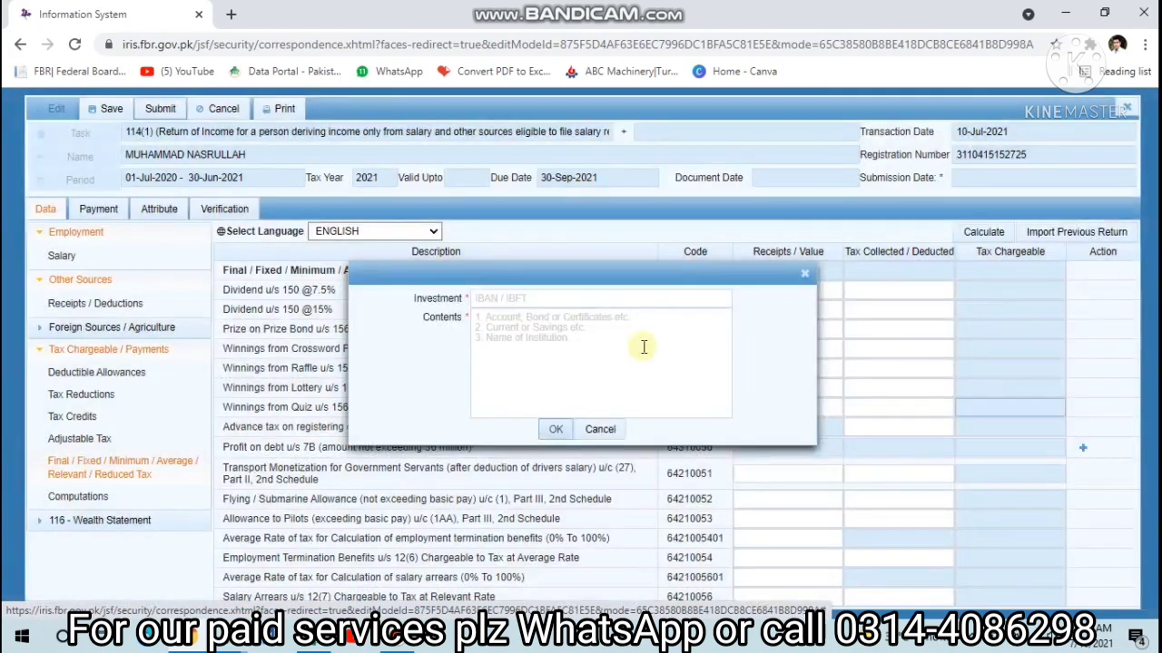
click(517, 298)
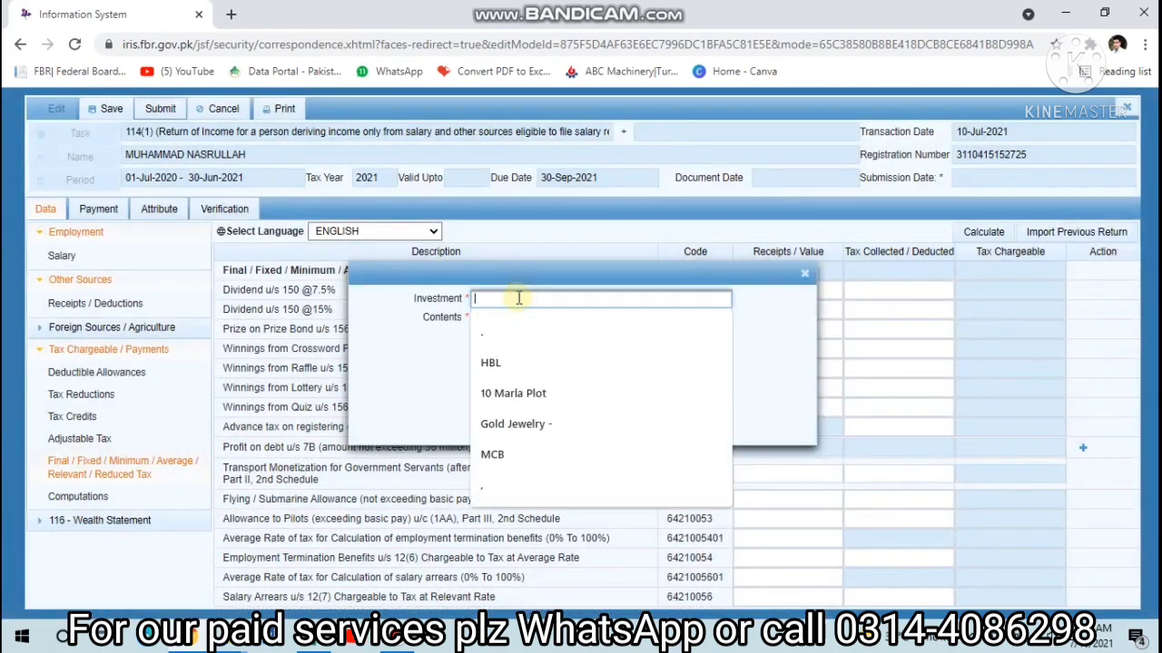
text(00000000000)
key(Tab)
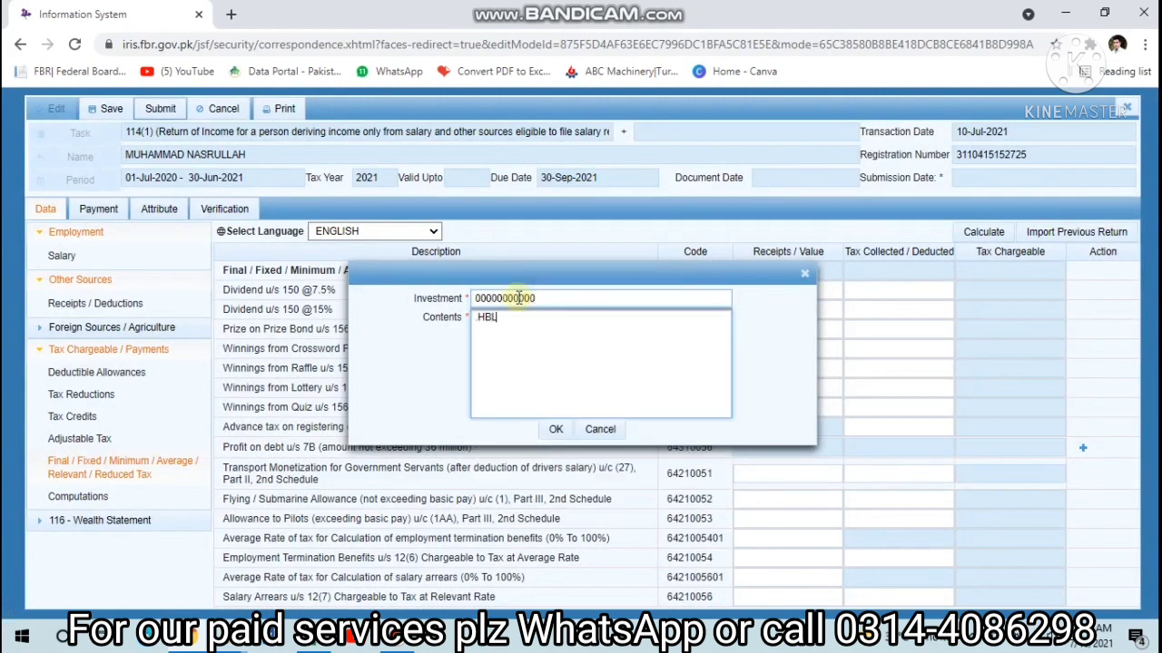
click(555, 429)
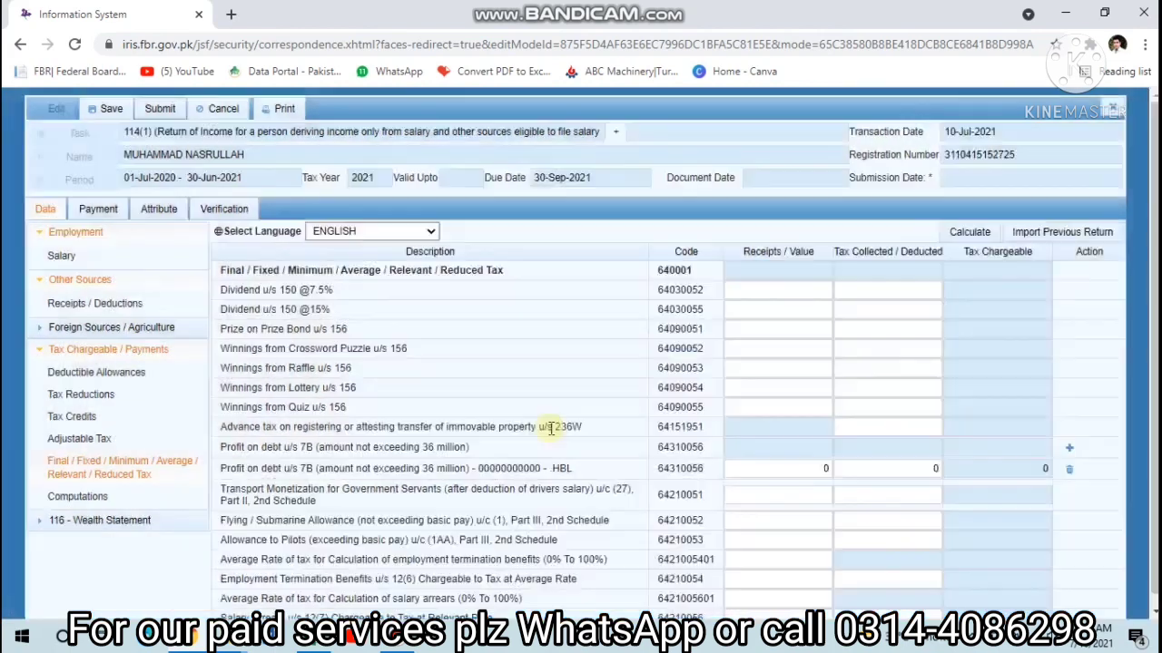
Step: Enter 50,000 as the receipts value of the HBL Profit on debt u/s 7B entry, and calculate
click(742, 468)
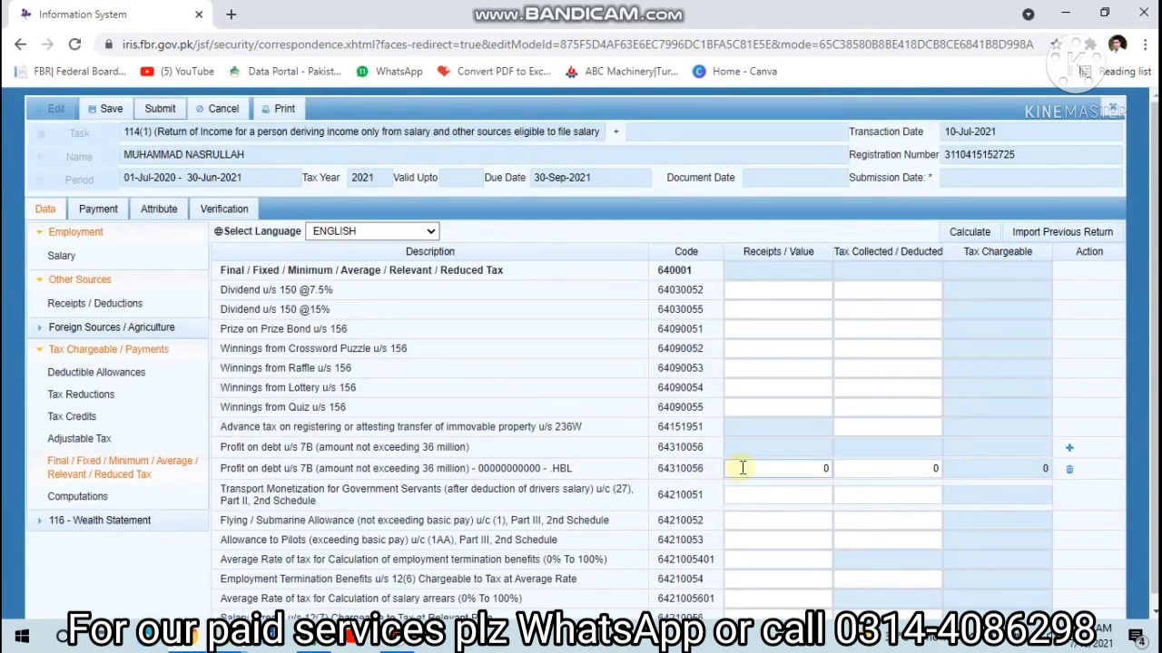
click(742, 467)
text(50,00)
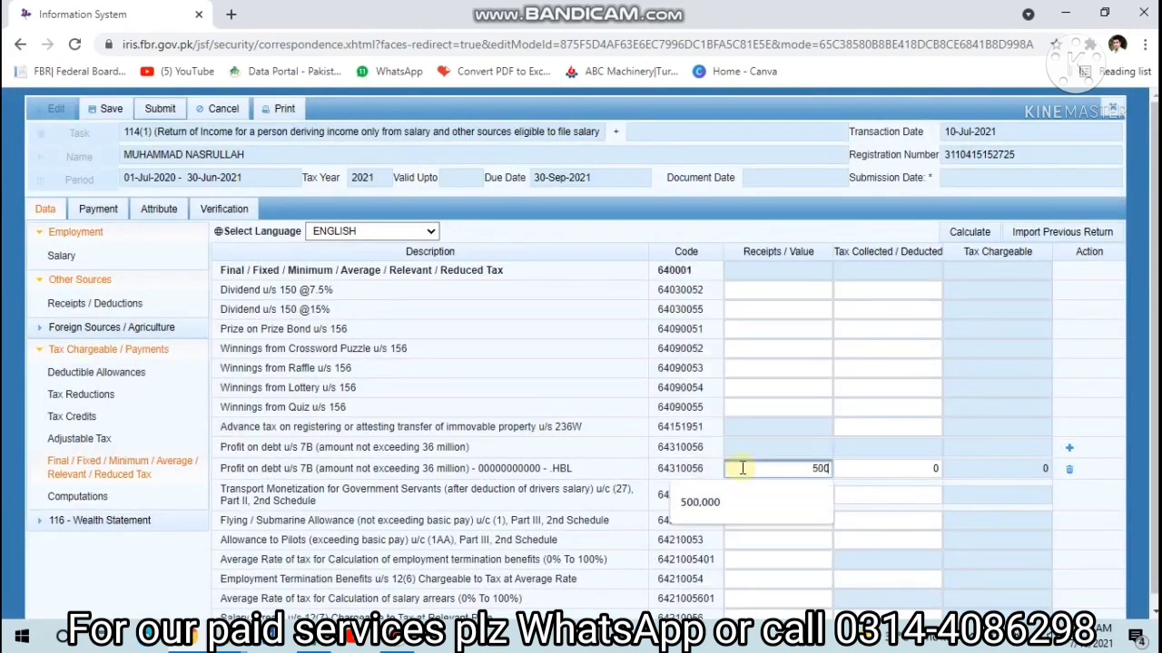
text(00)
key(Tab)
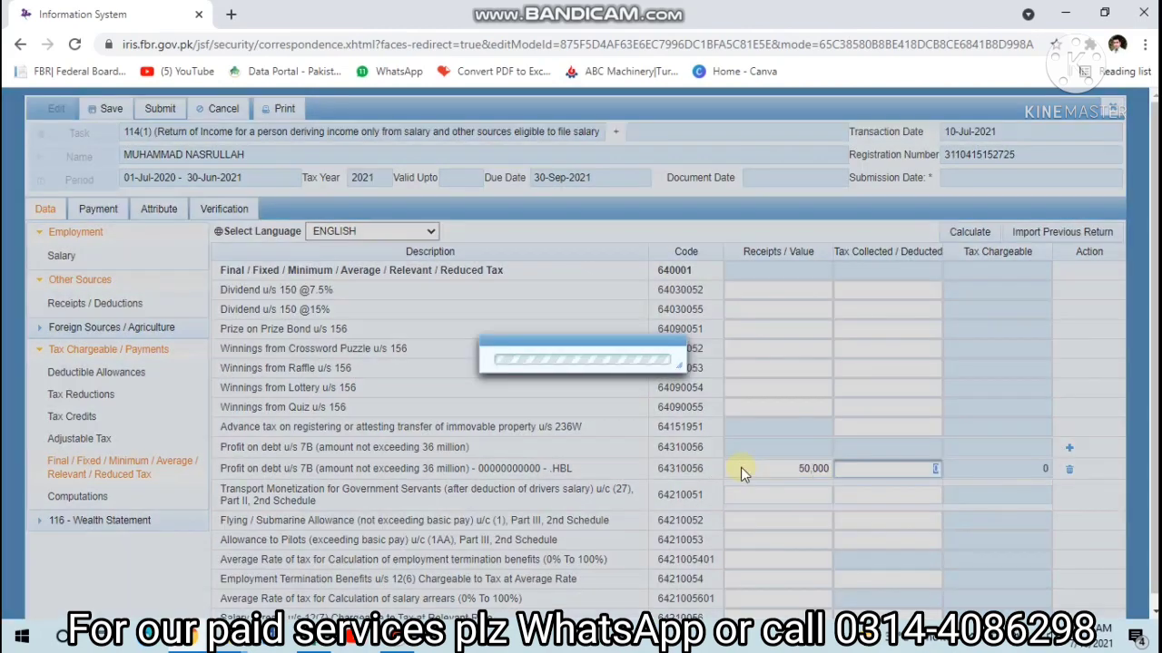
click(966, 232)
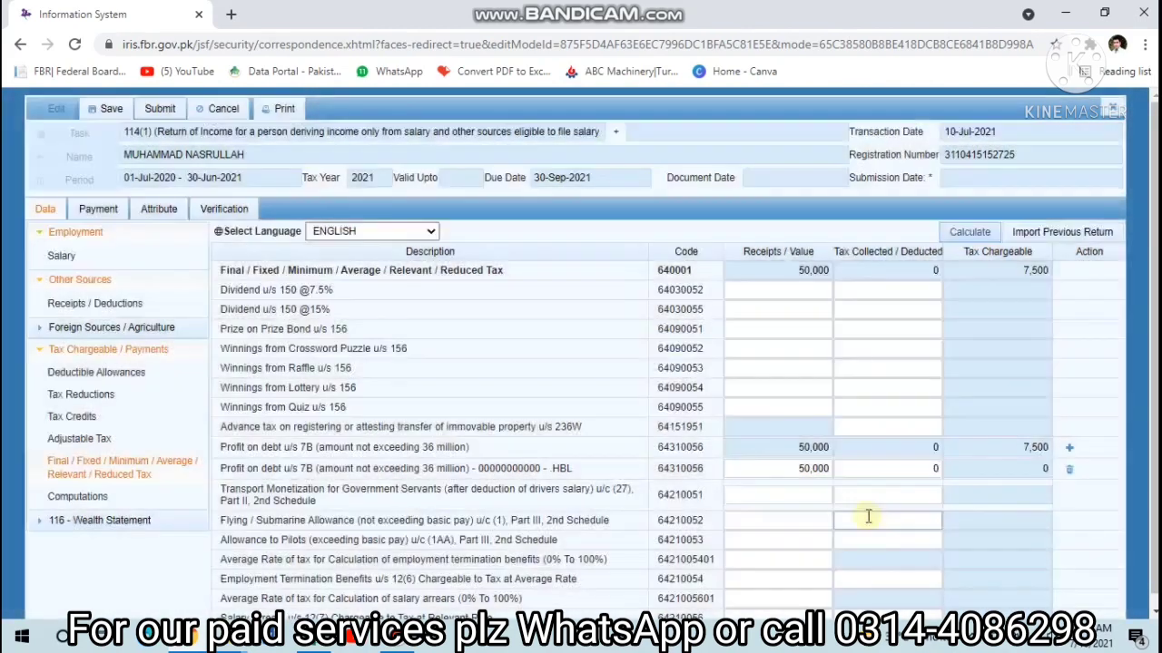
Step: Enter 7,500 as the tax collected/deducted on the HBL Profit on debt entry, and recalculate
click(863, 470)
text(7500)
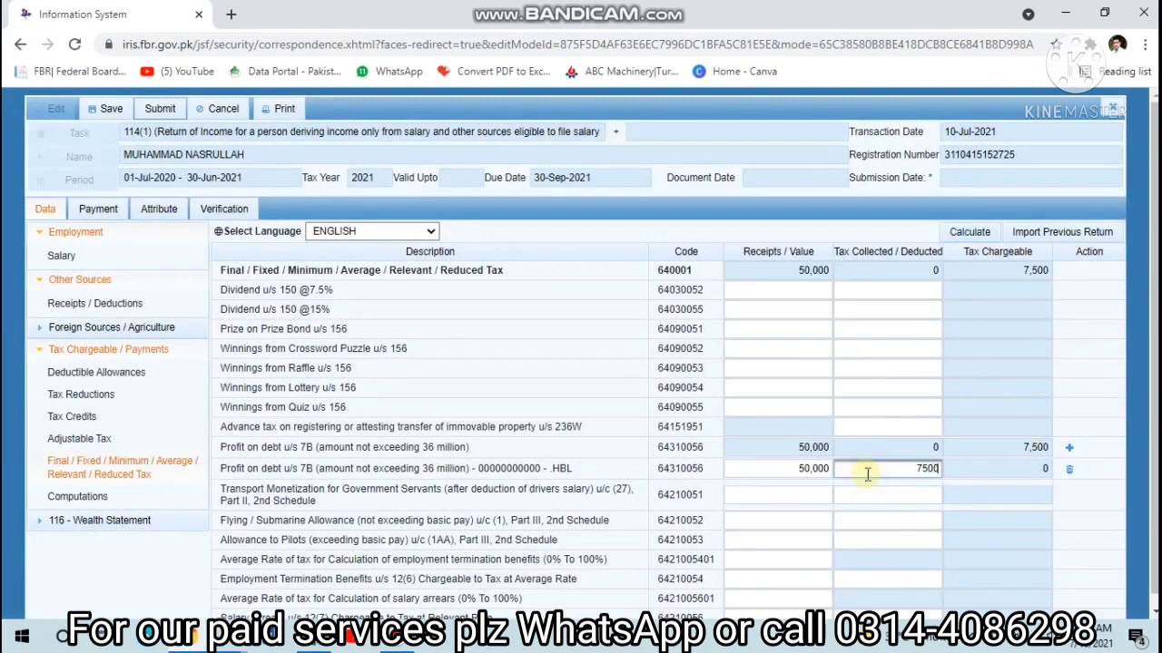
click(973, 233)
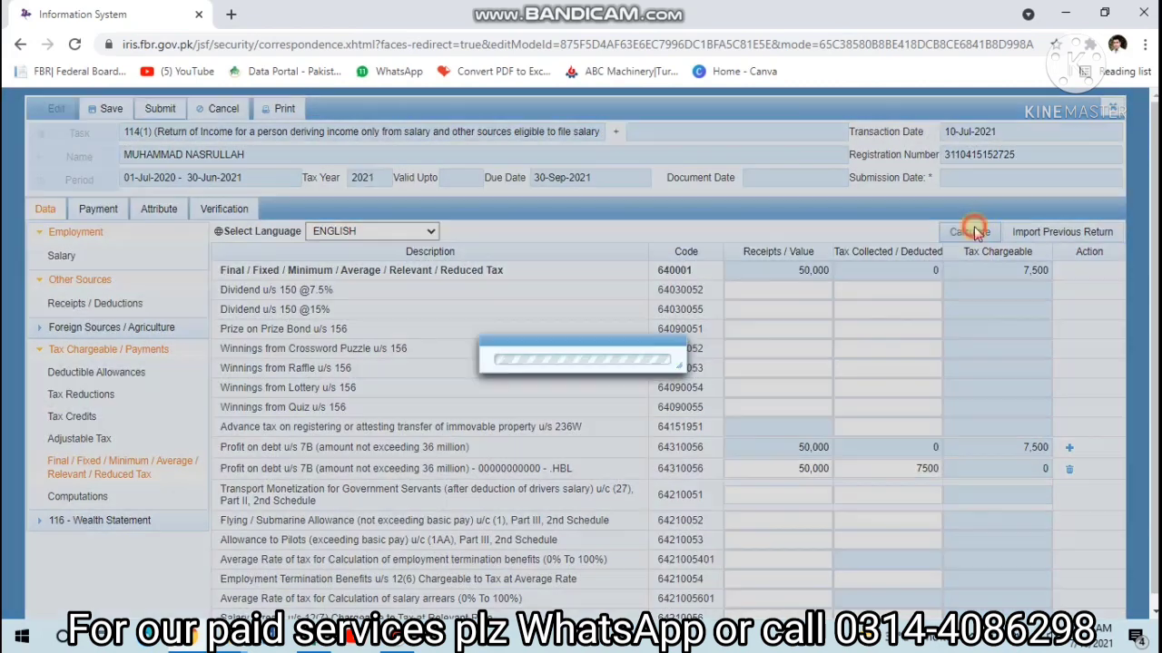
click(973, 233)
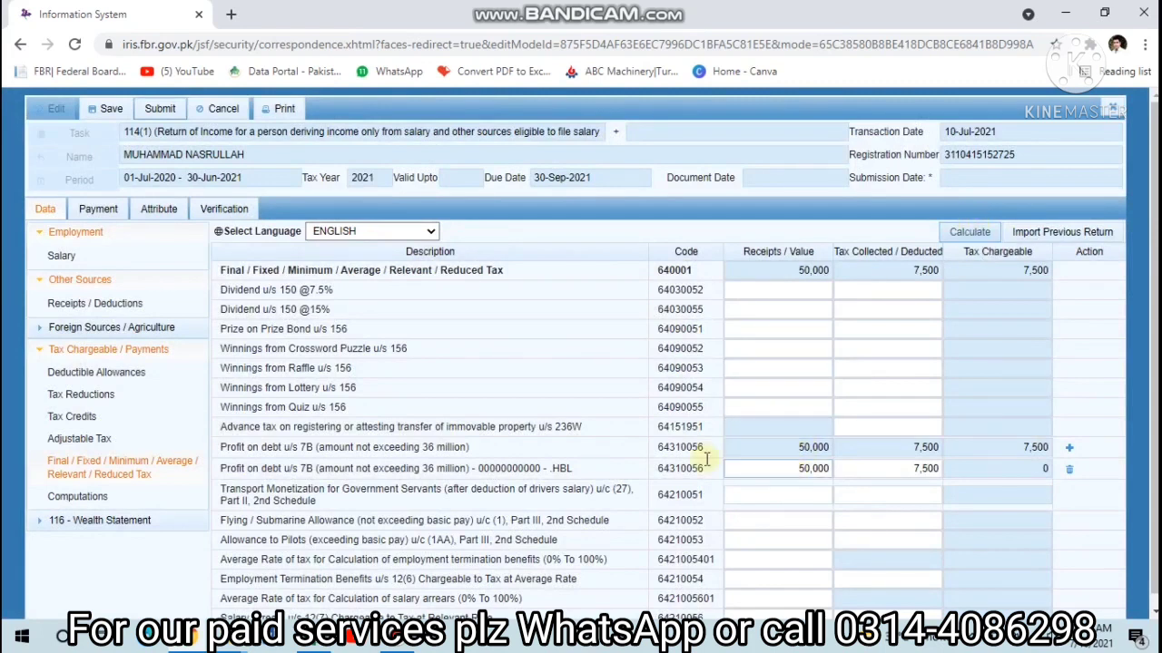
Step: In the Other Sources receipts, enter 100,000 as both total and exempt amount of Other Receipts, and calculate
click(100, 303)
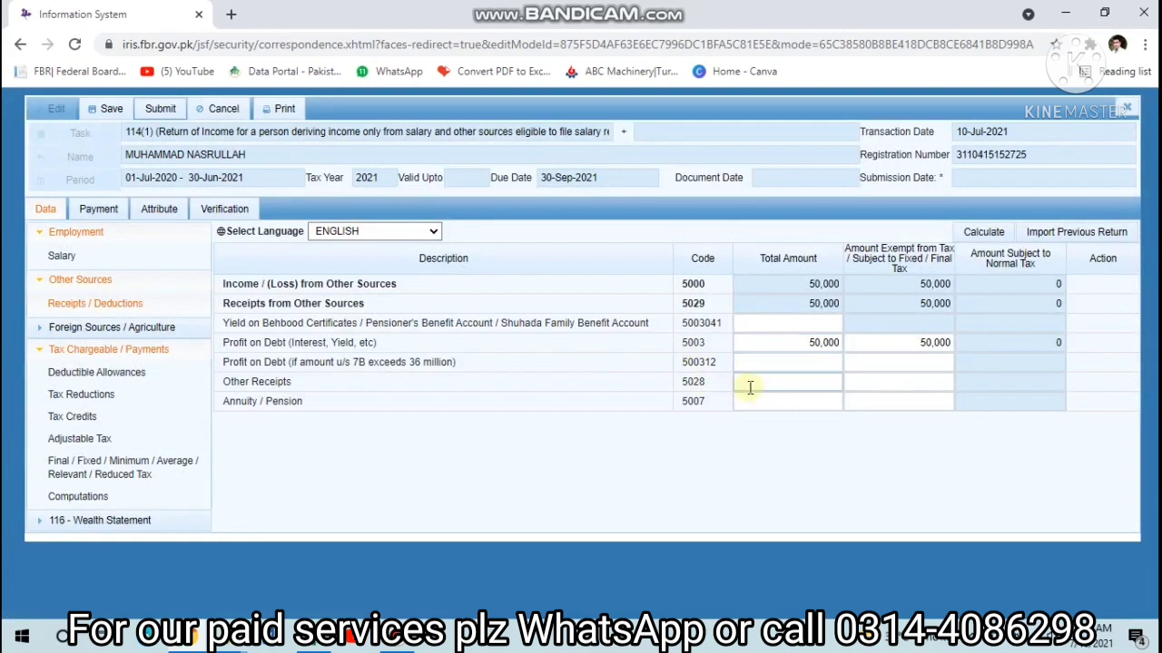
click(762, 384)
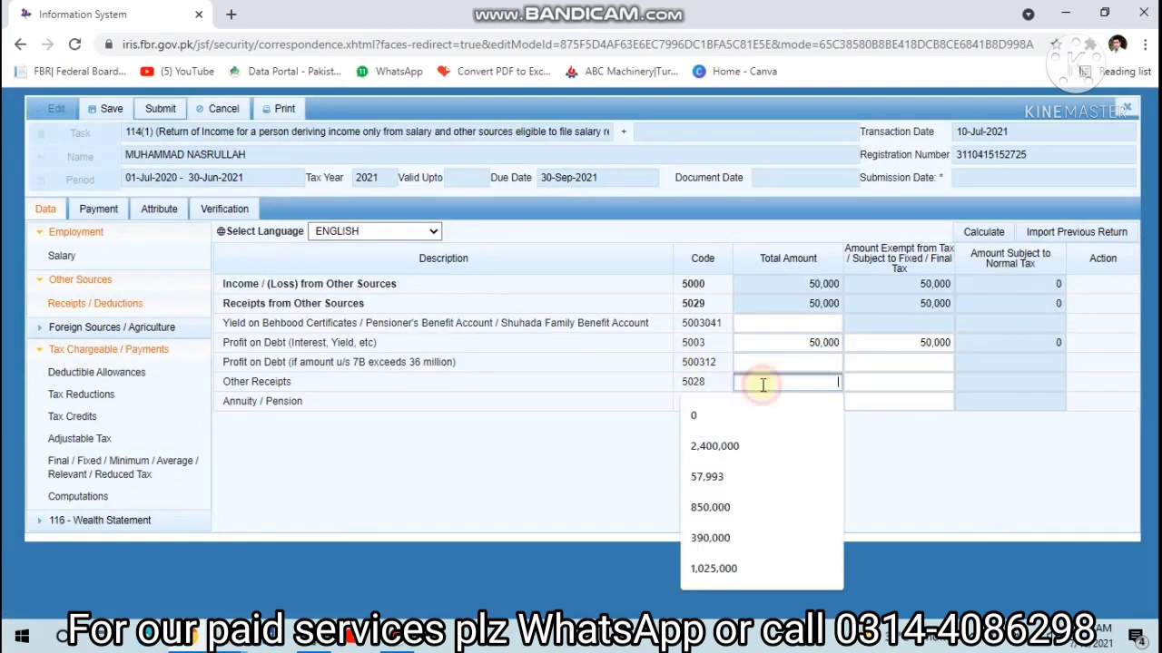
text(100000)
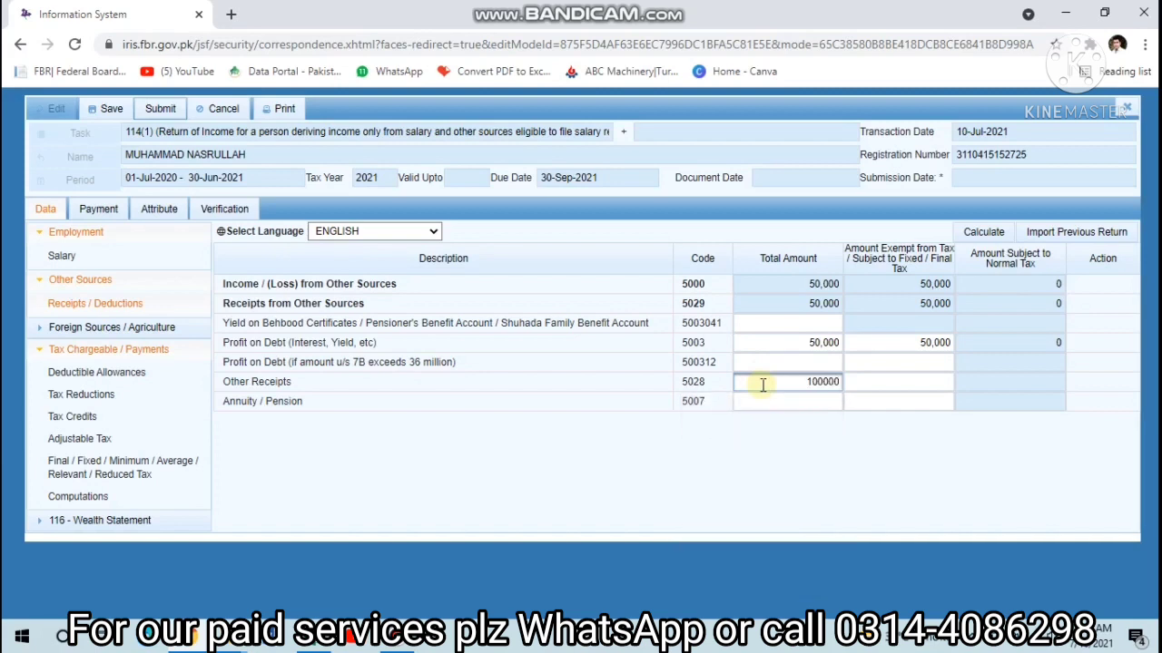
key(Tab)
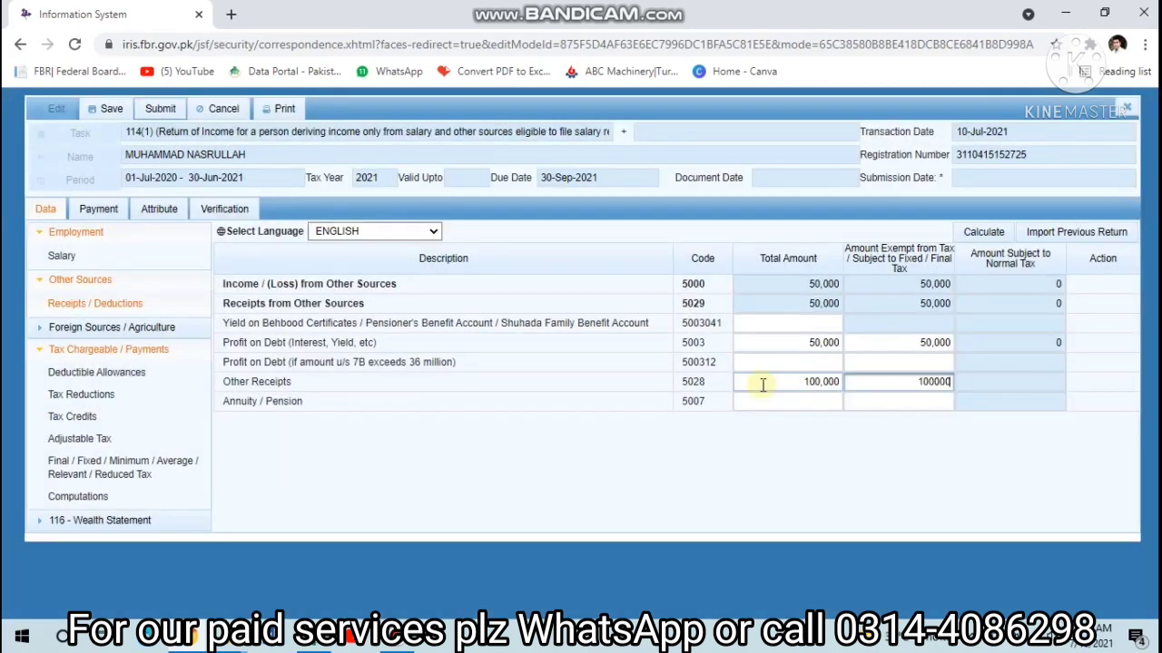
key(Tab)
click(974, 234)
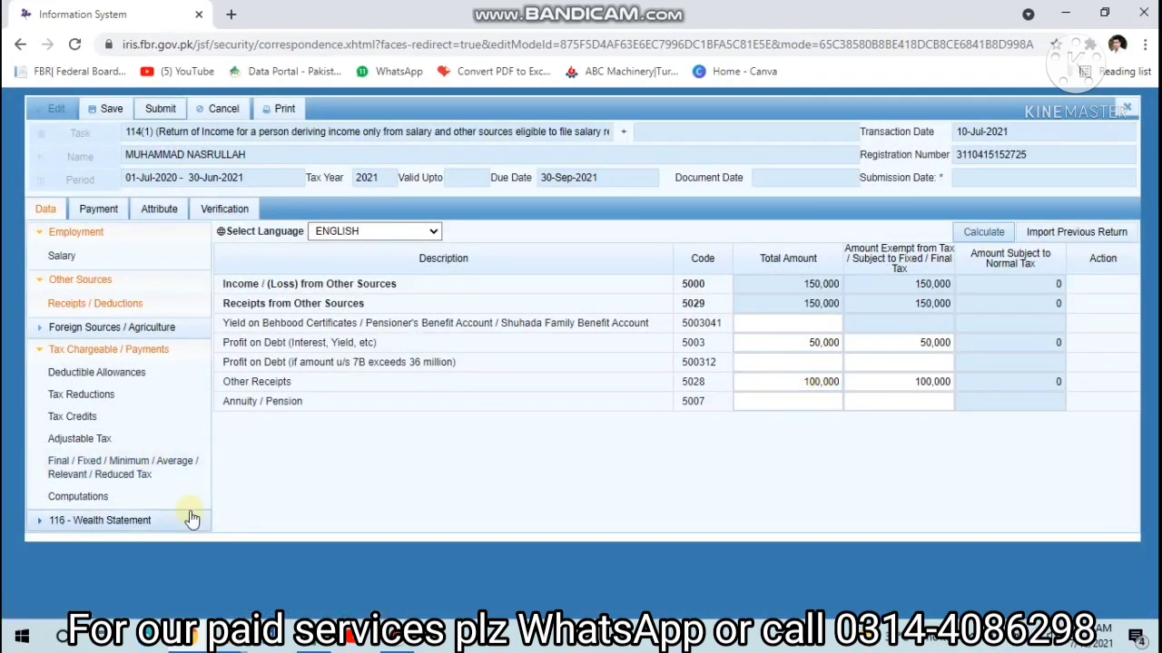
Step: Under final/fixed tax, enter 100,000 receipts and 15,000 tax deducted for Prize on Prize Bond u/s 156, and recalculate
click(96, 467)
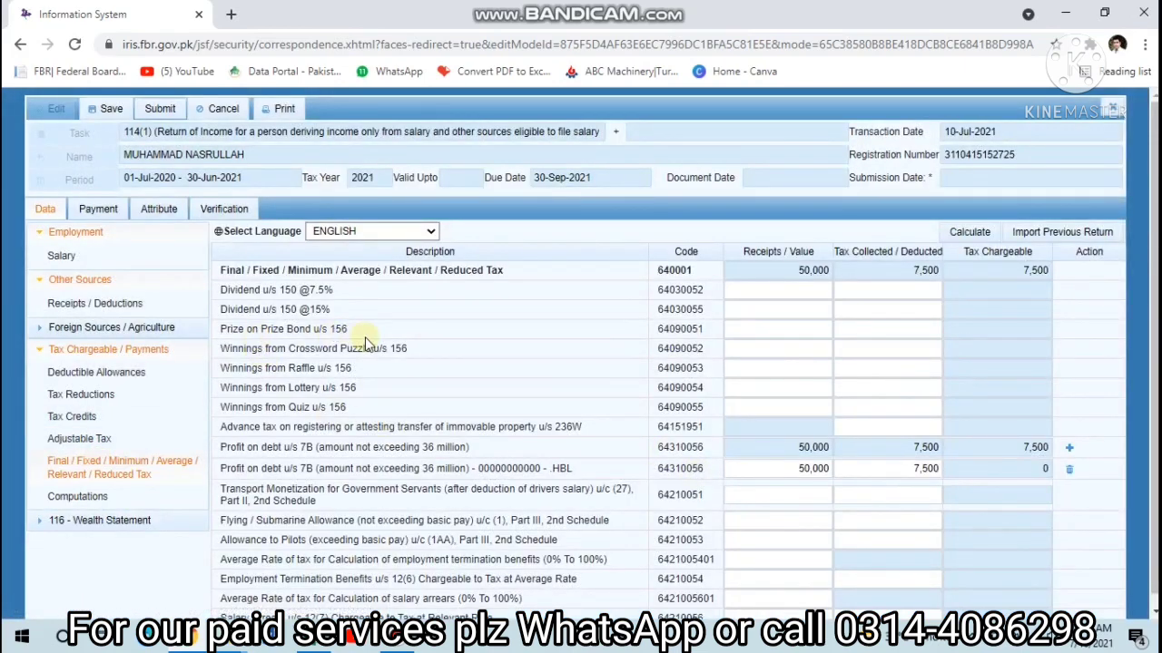
click(740, 332)
text(100,0)
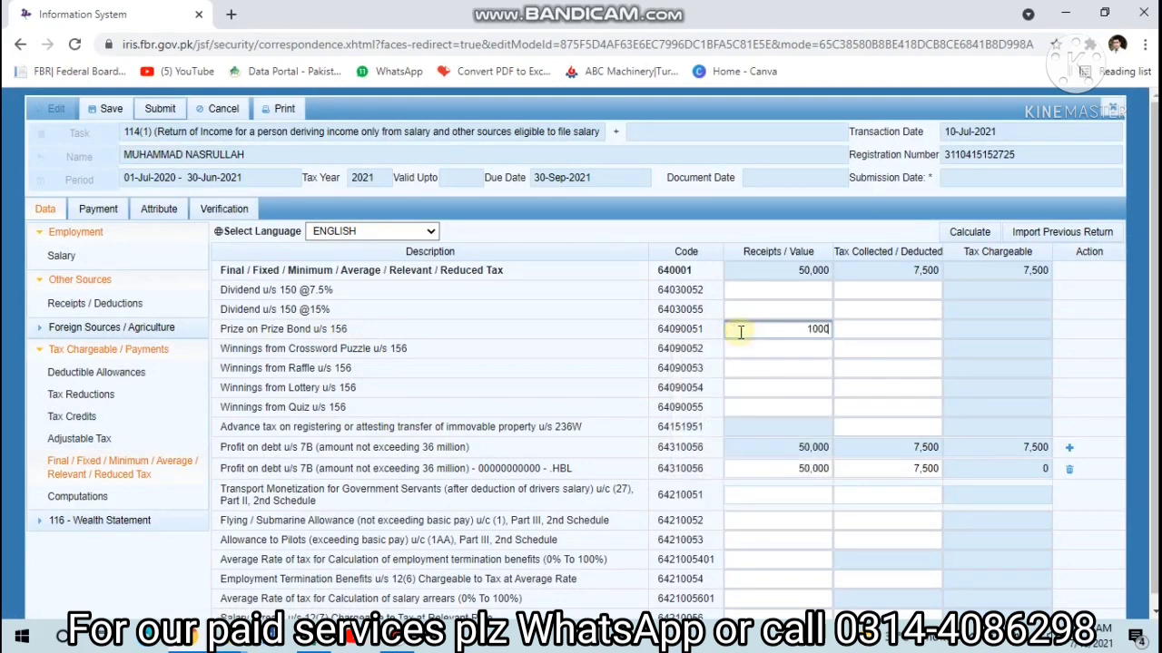
text(00)
click(968, 231)
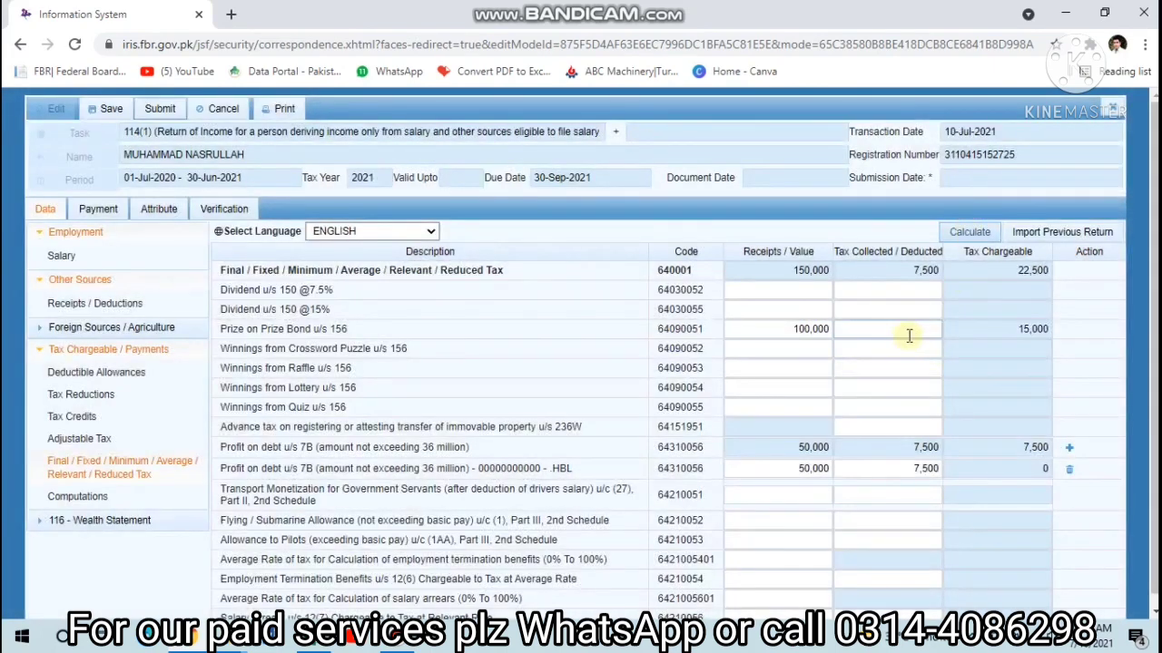
click(908, 336)
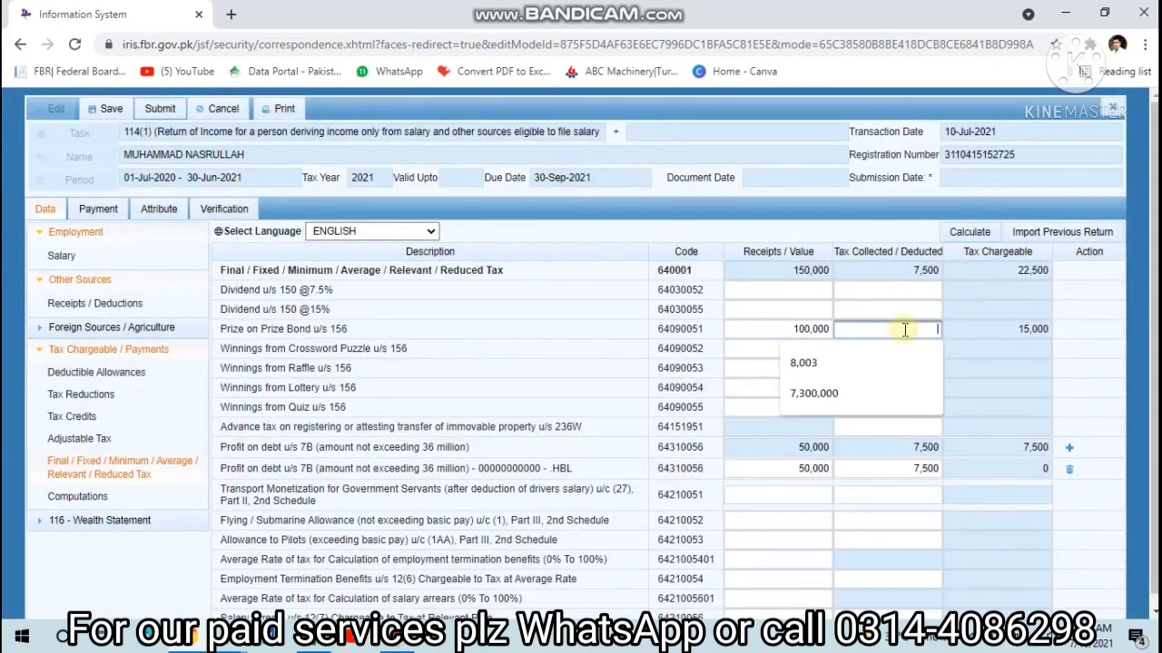
text(15000)
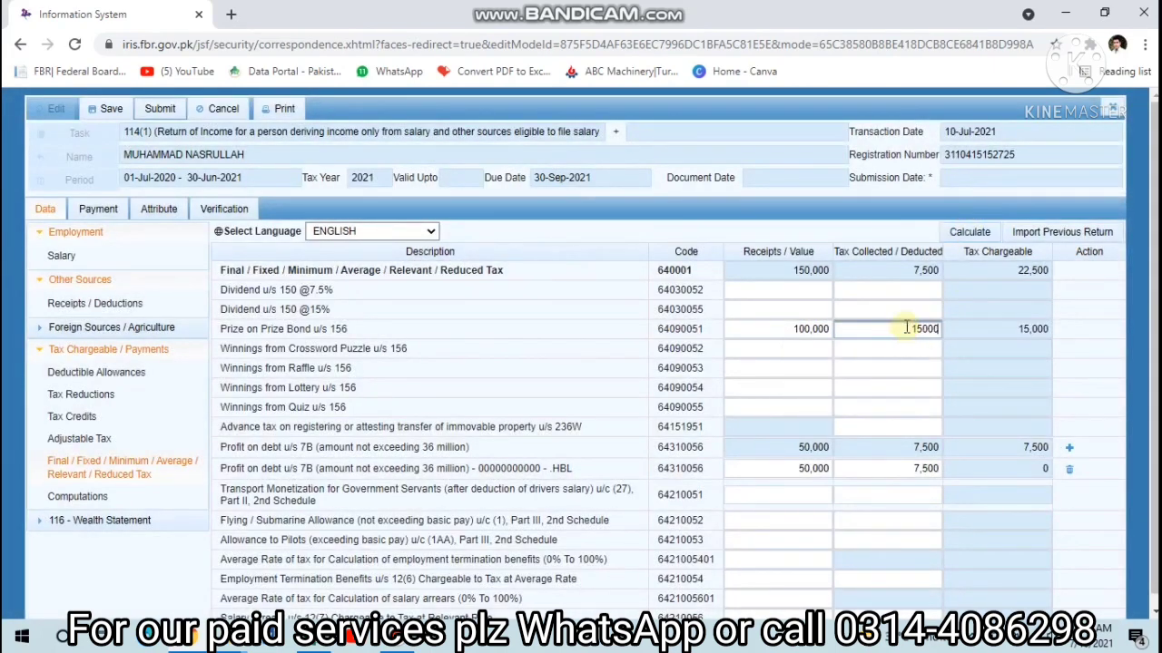
click(973, 231)
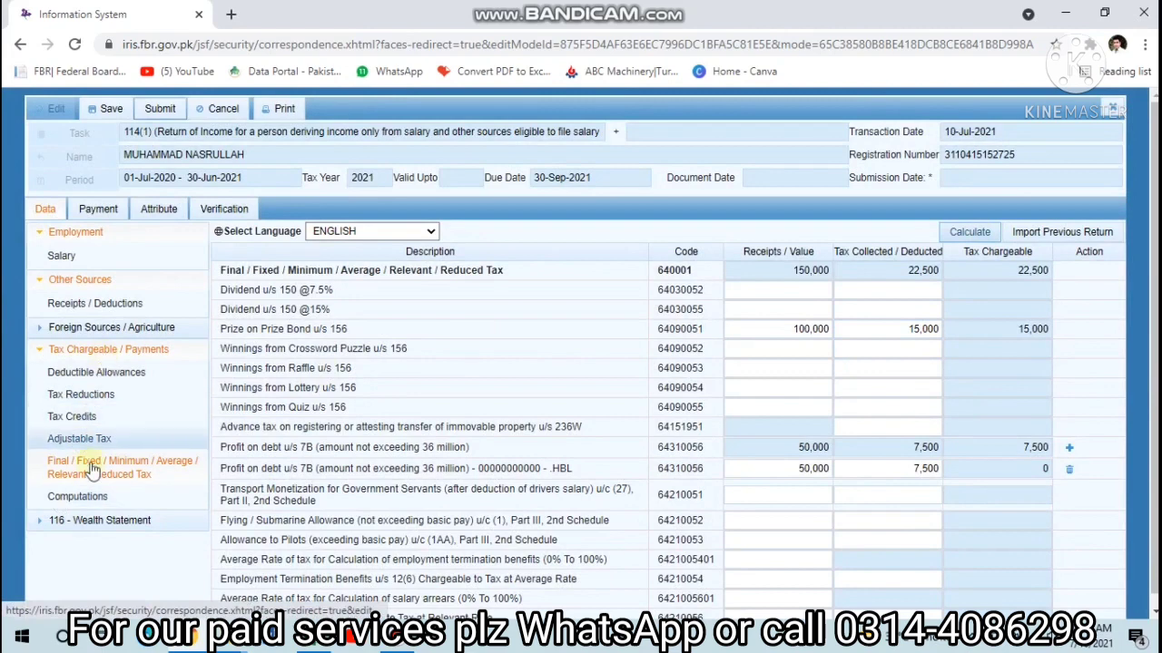
Step: Review the salary income, and enter 12,000 as adjustable tax deducted on Salary of Employees u/s 149, and calculate
click(94, 257)
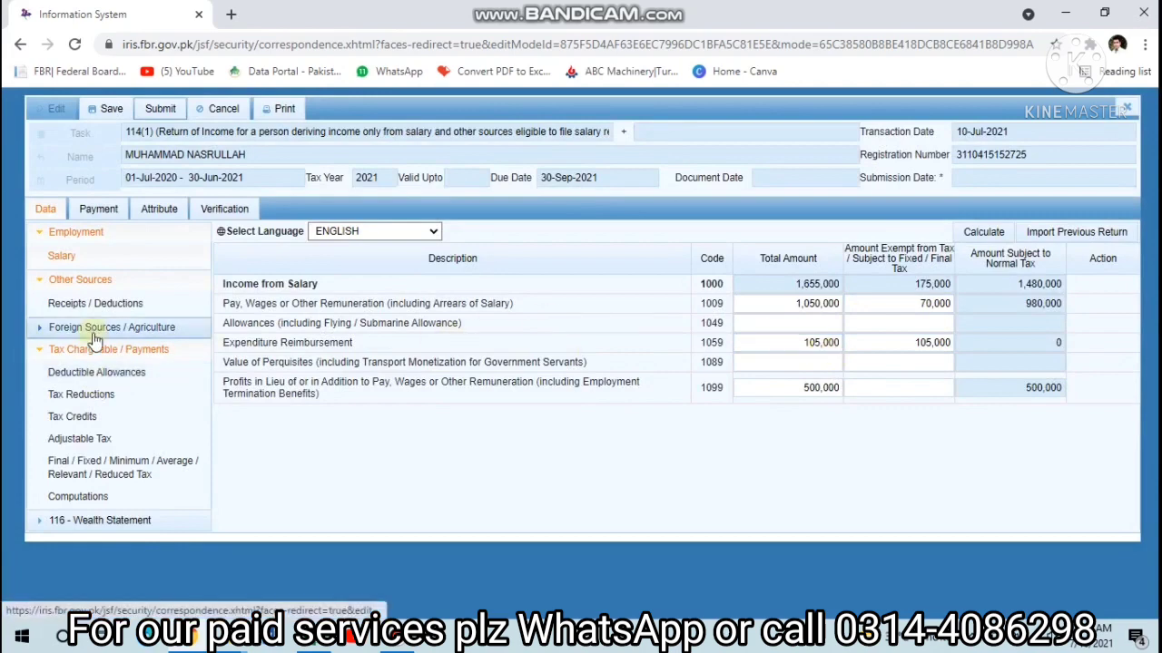
click(92, 439)
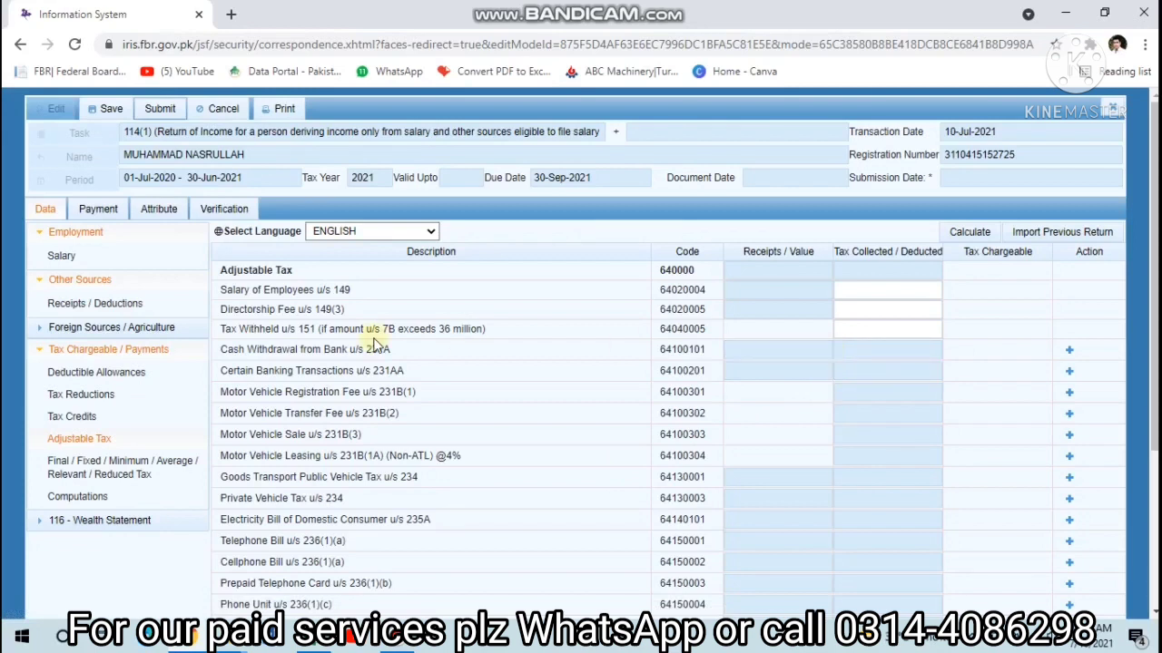
click(862, 289)
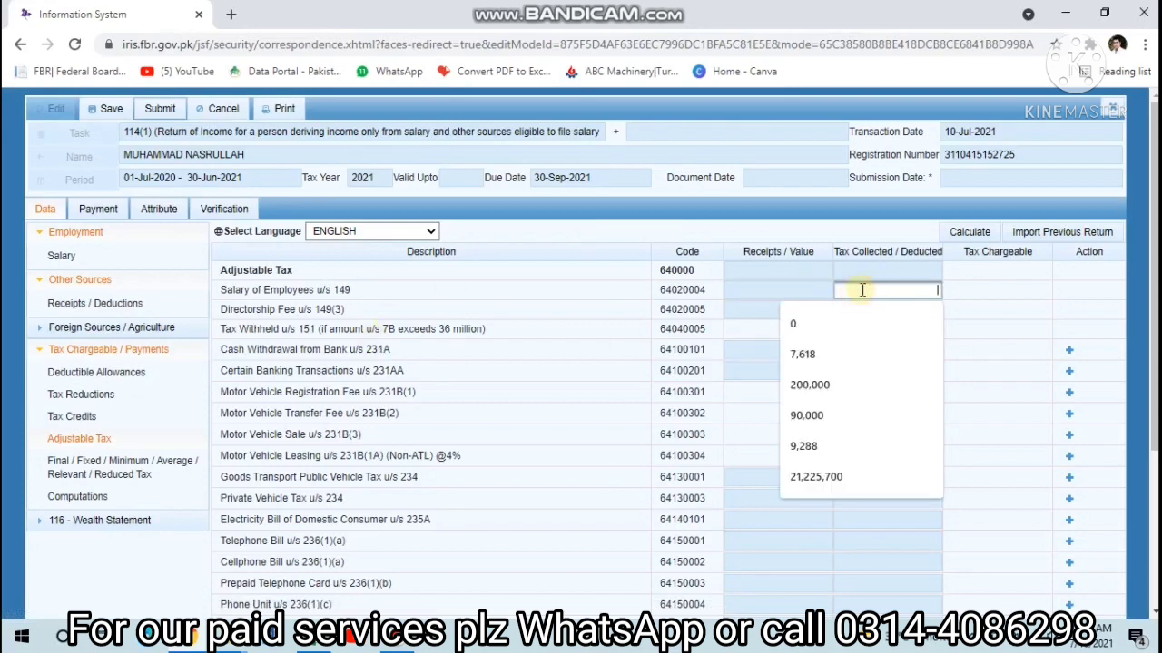
text(12000)
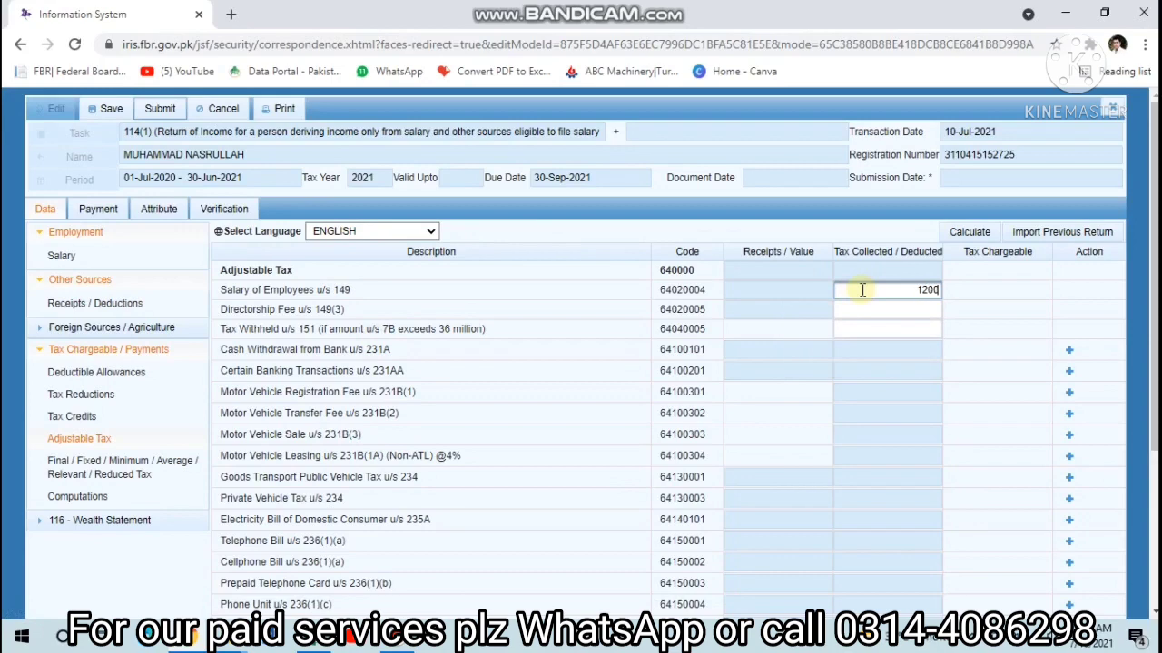
click(979, 230)
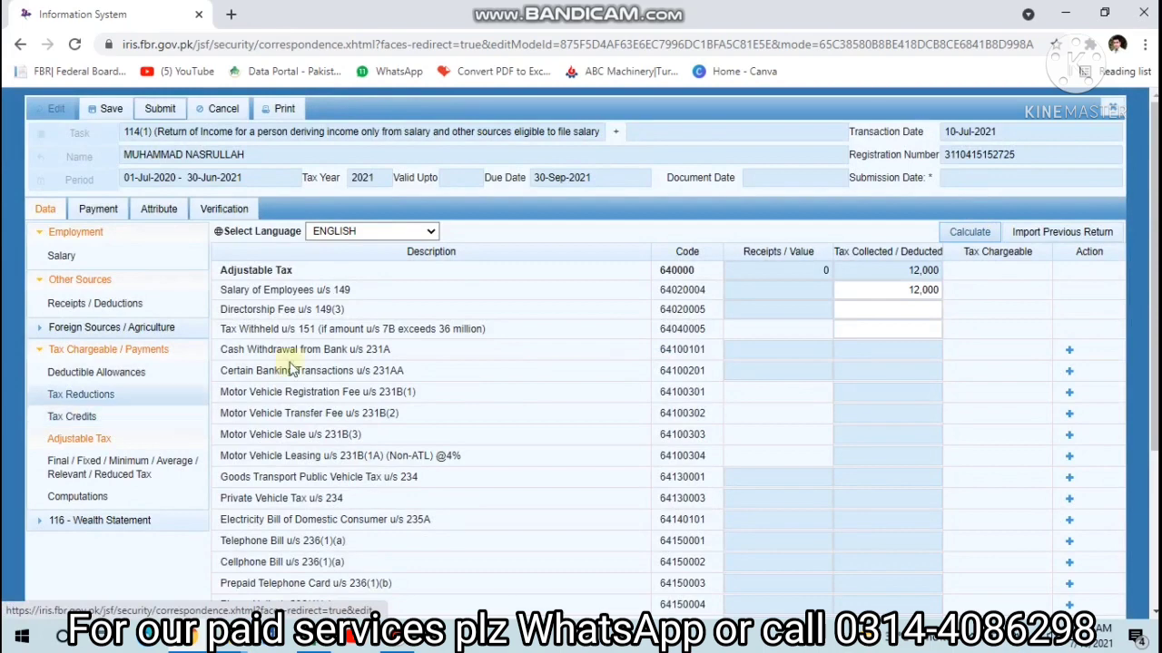
Step: In the deductible allowances, enter 12,400 as the total Zakat u/s 60, and calculate
click(131, 374)
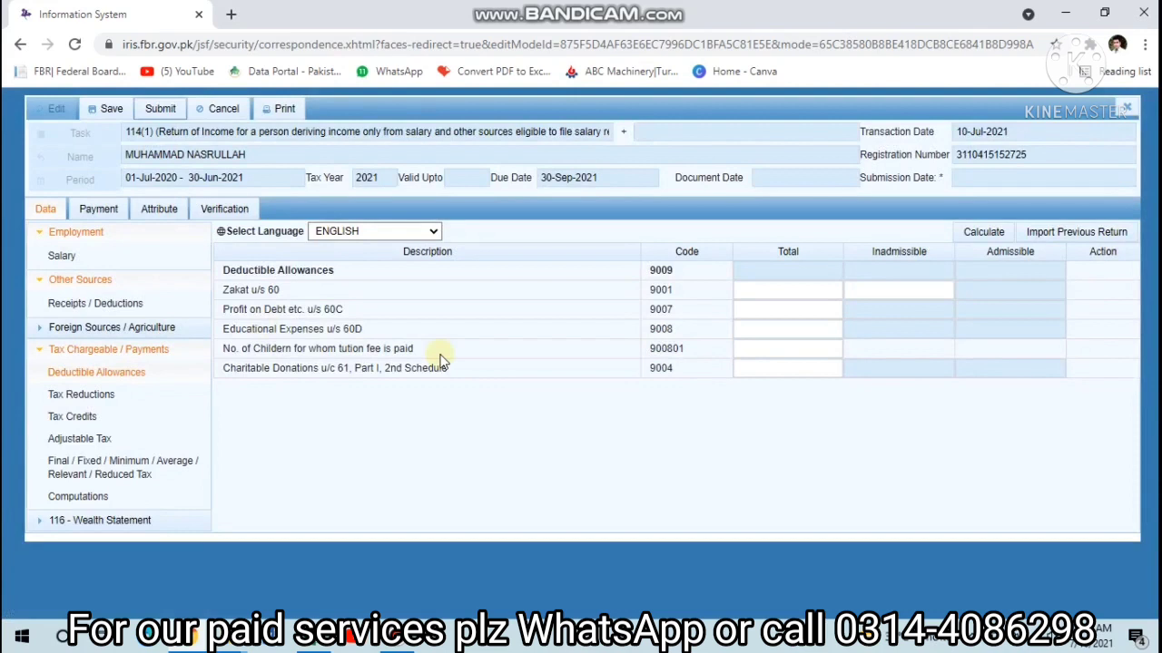
click(782, 292)
click(781, 291)
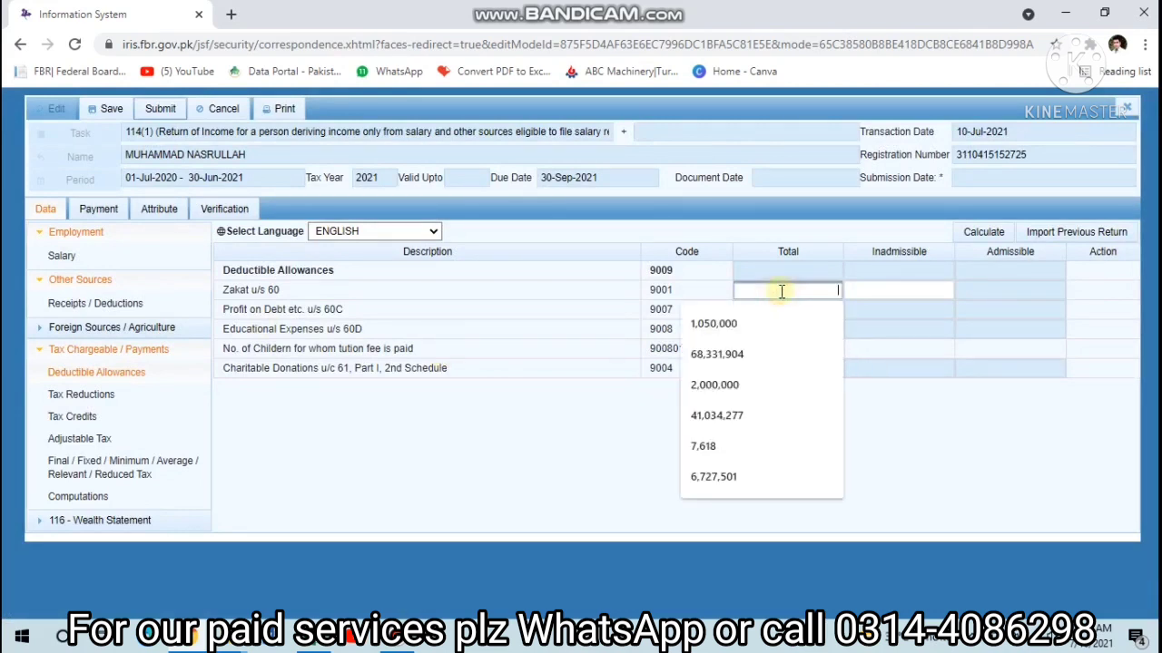
click(782, 291)
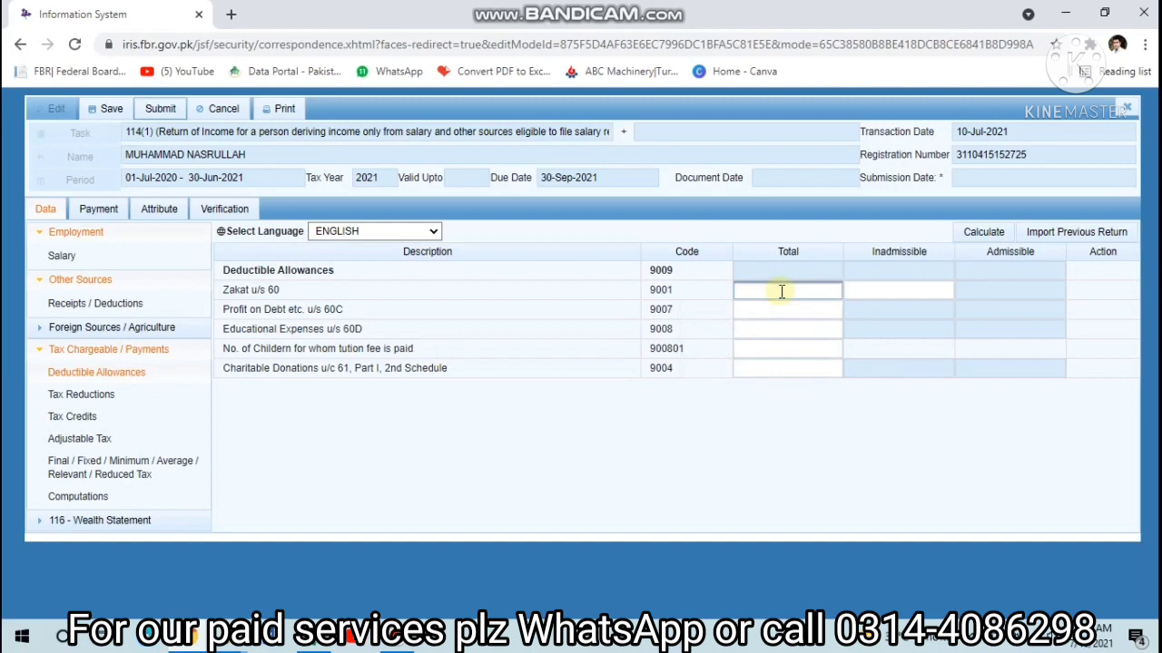
text(12400)
key(Tab)
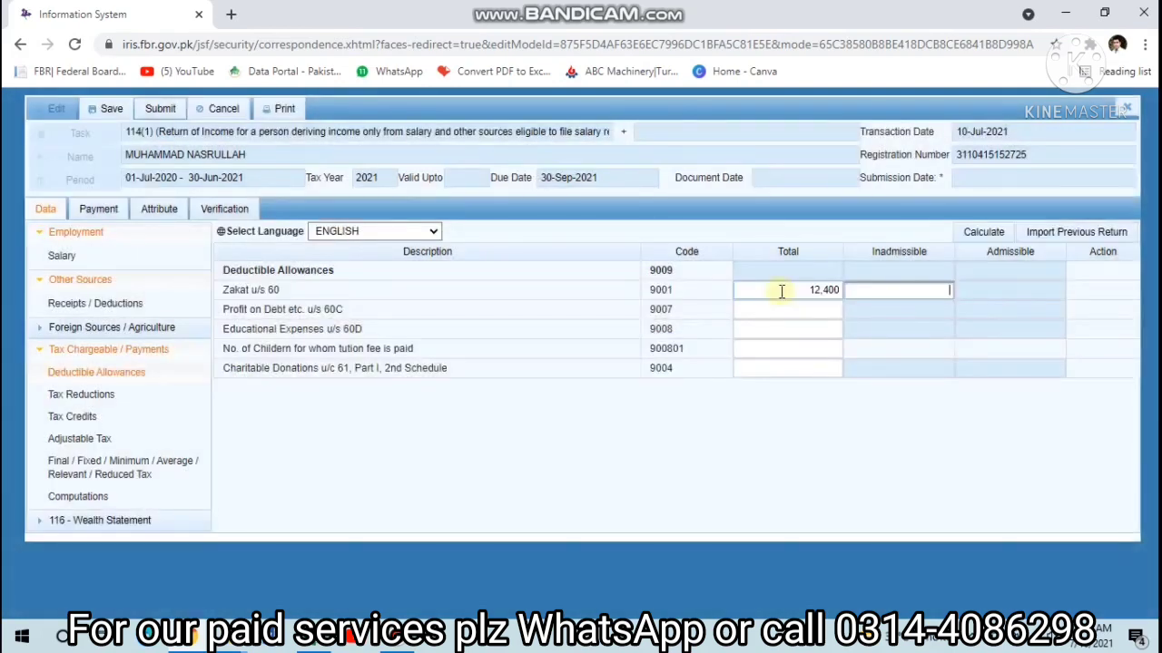
click(797, 309)
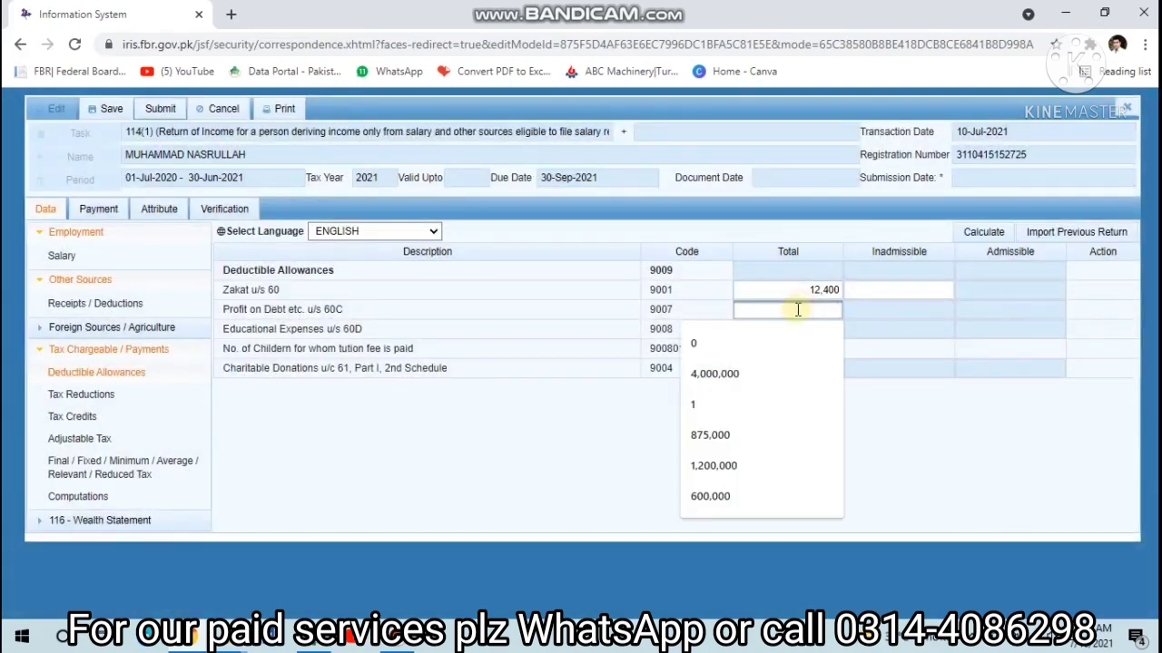
click(968, 233)
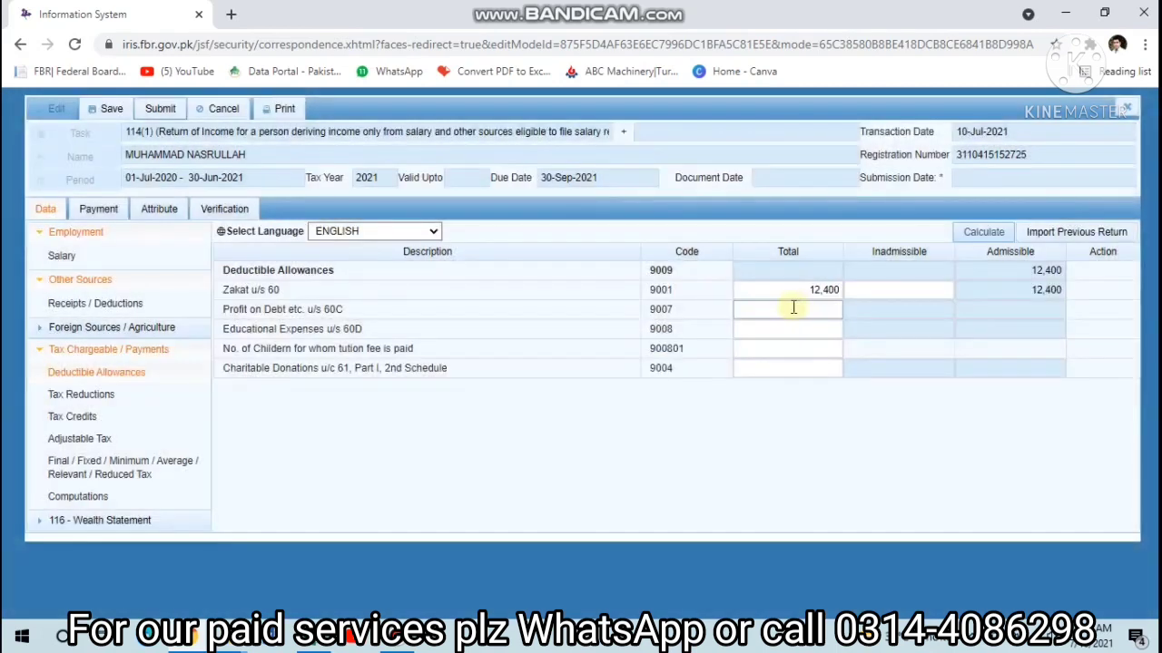
Step: Enter 250,000 as the total deductible Profit on Debt etc. u/s 60C, and recalculate
click(793, 308)
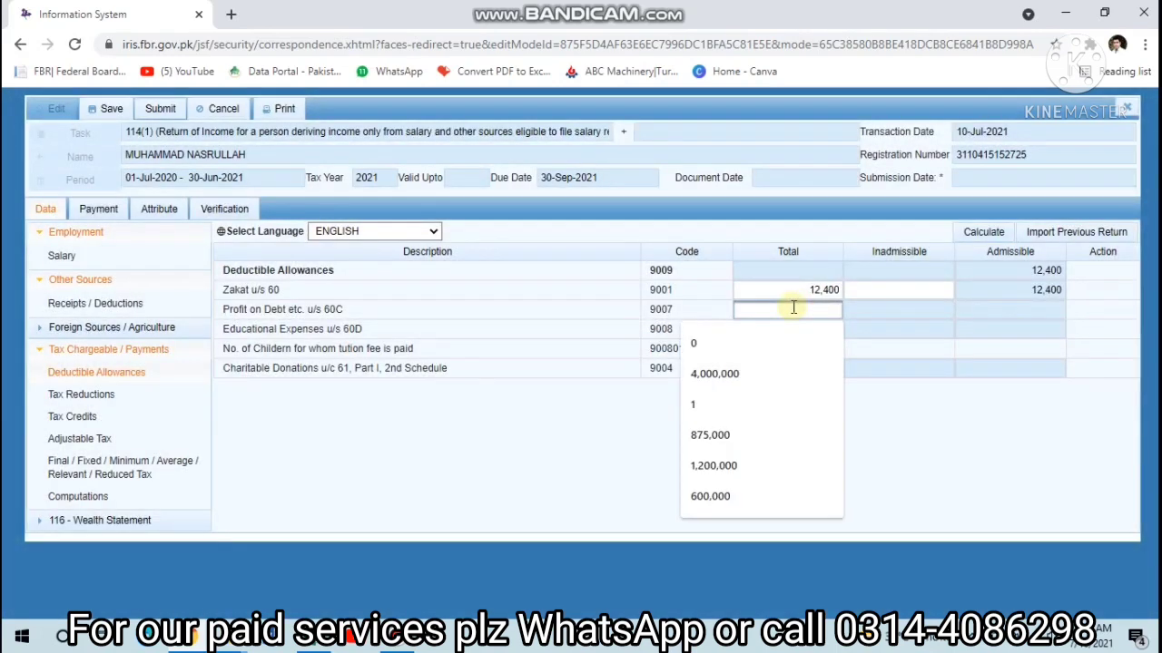
click(793, 309)
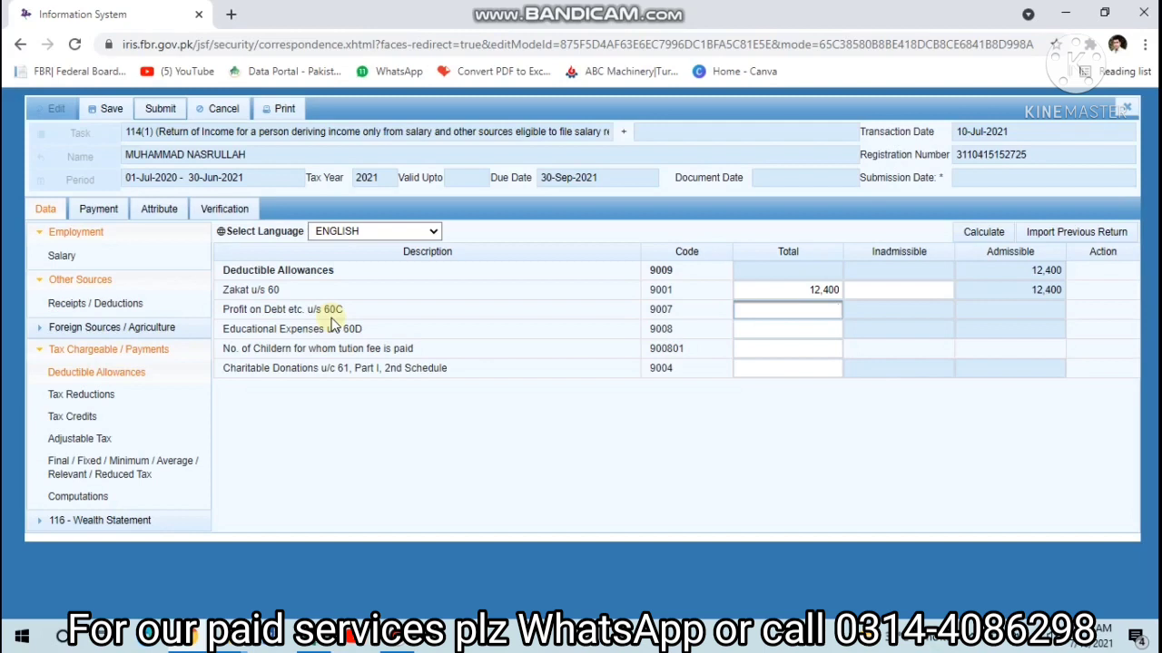
text(25)
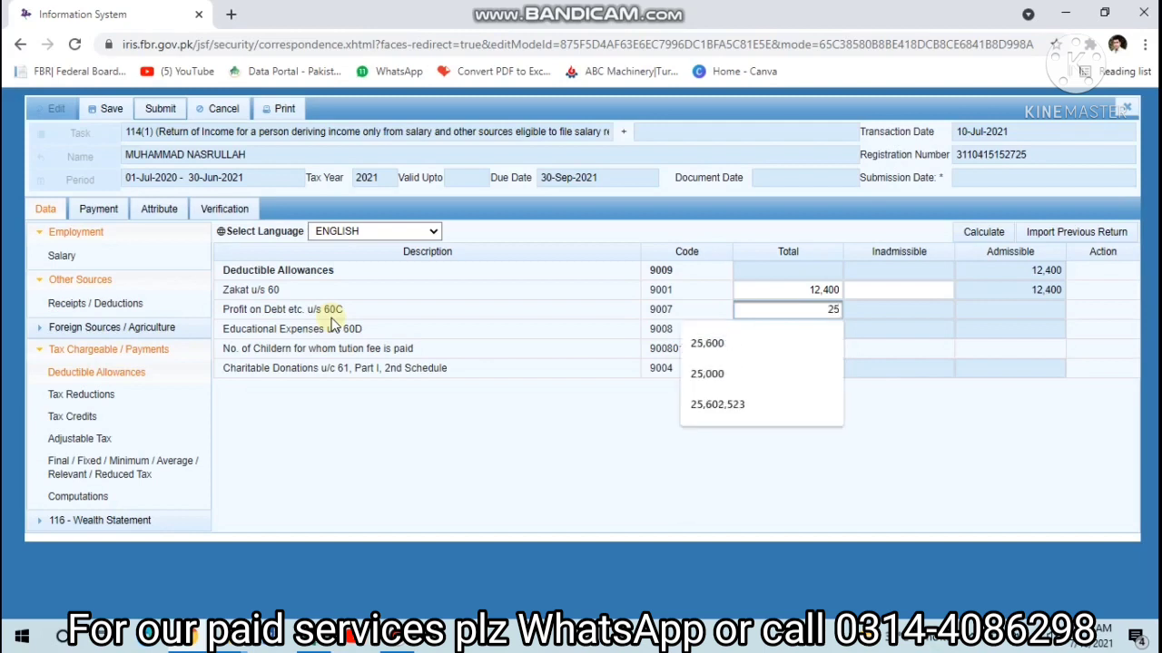
text(0000)
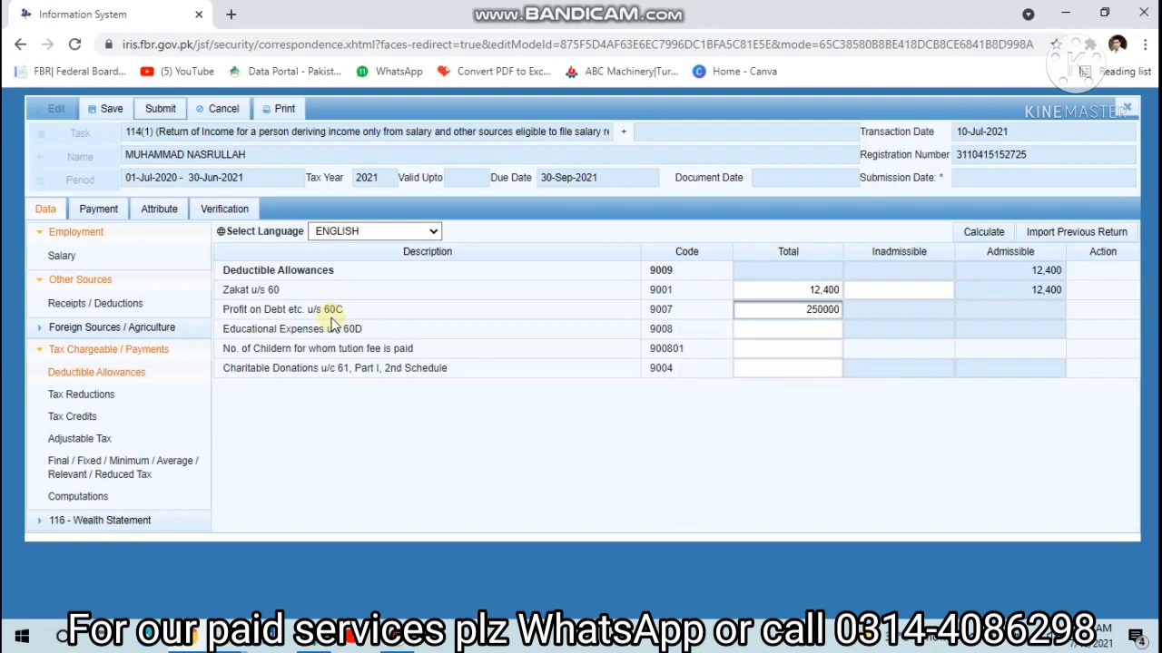
click(980, 227)
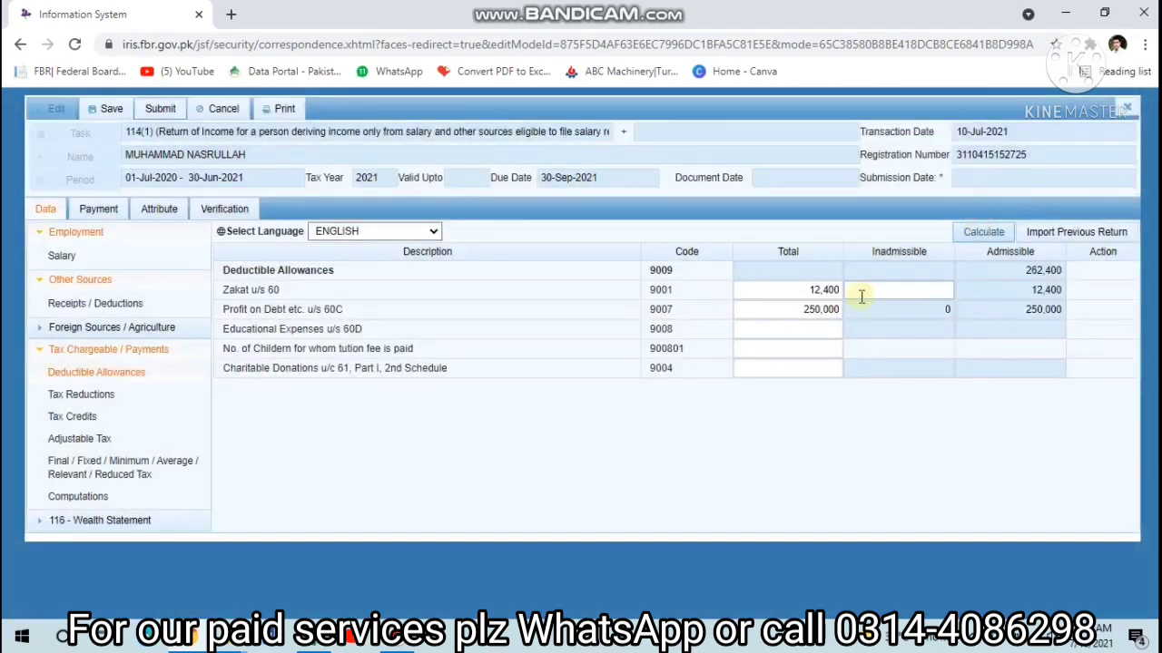
Step: Enter 78,500 as total Educational Expenses u/s 60D and 4 as the number of children for whom tuition fee is paid, and recalculate
click(778, 327)
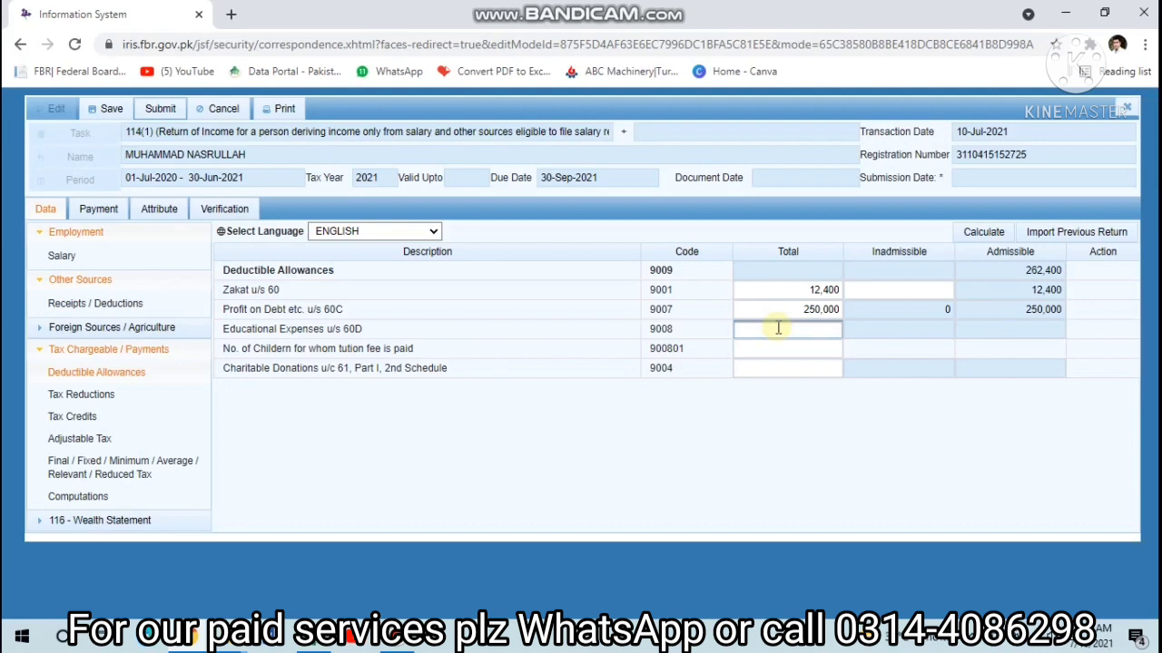
text(78500)
click(794, 351)
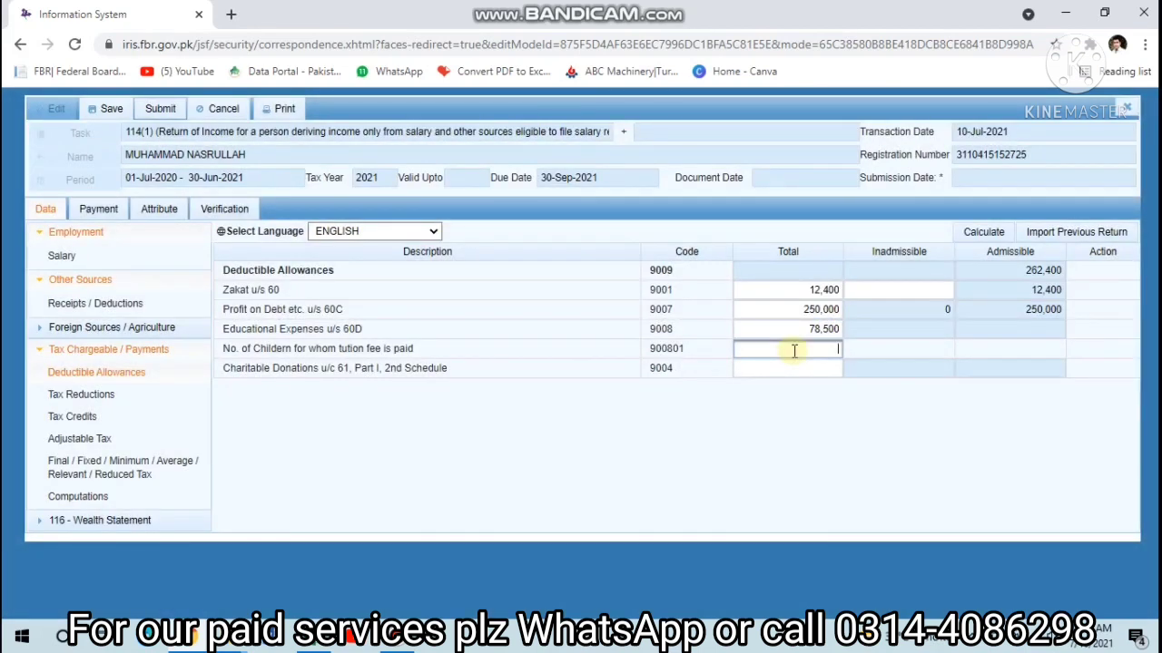
text(4)
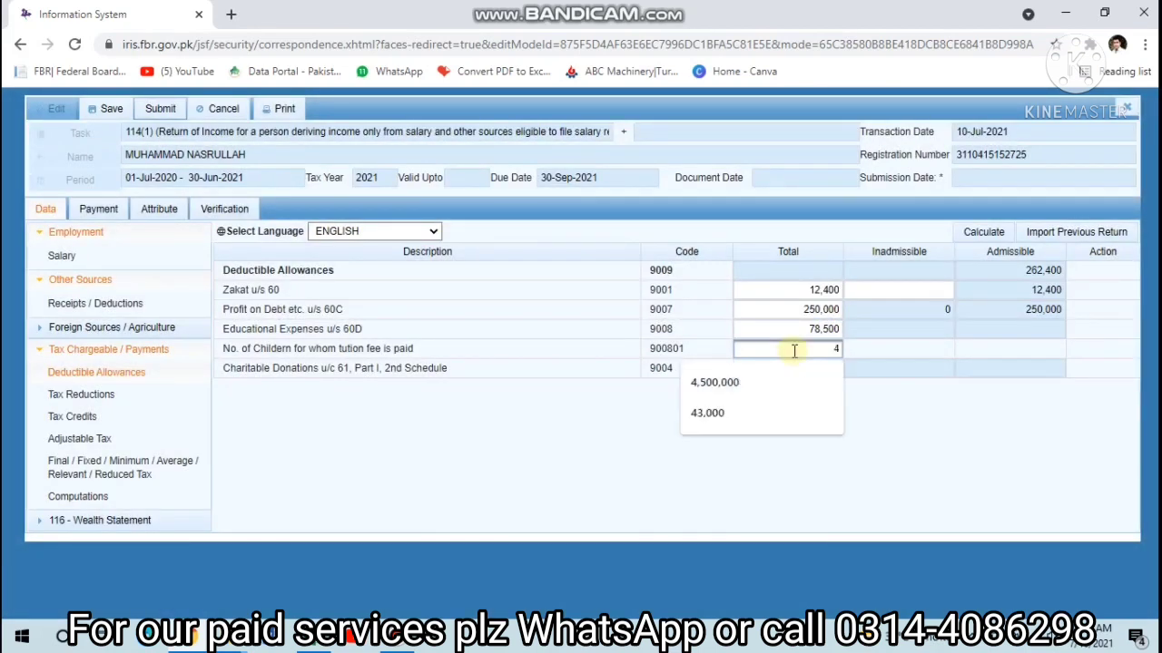
click(794, 351)
click(998, 234)
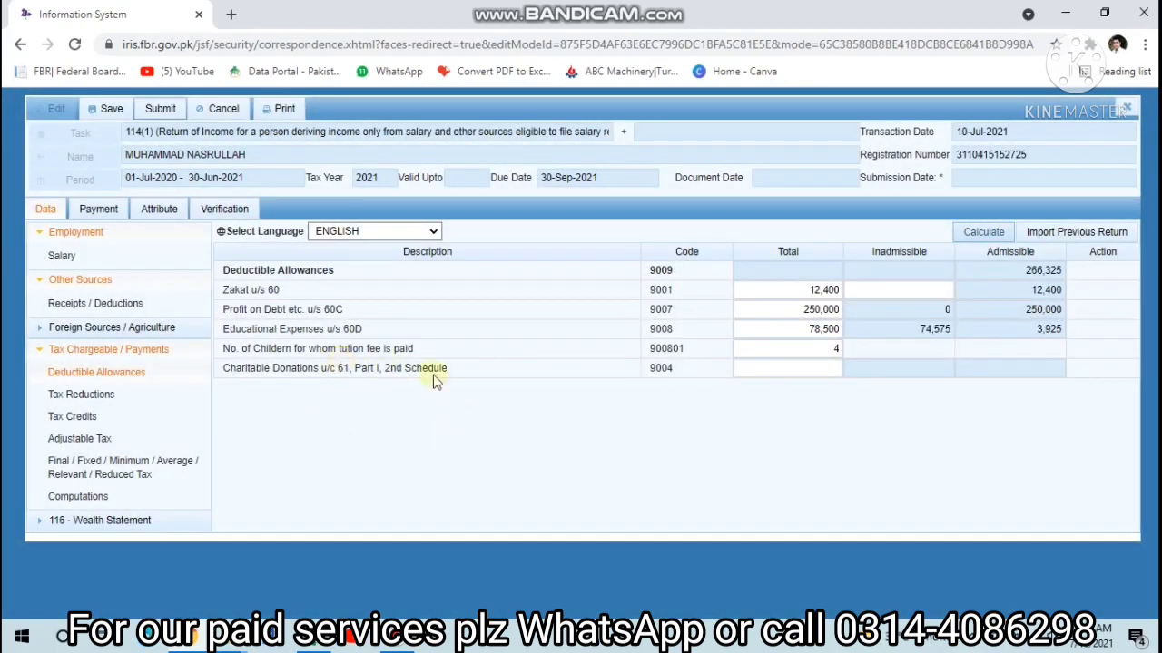
click(760, 372)
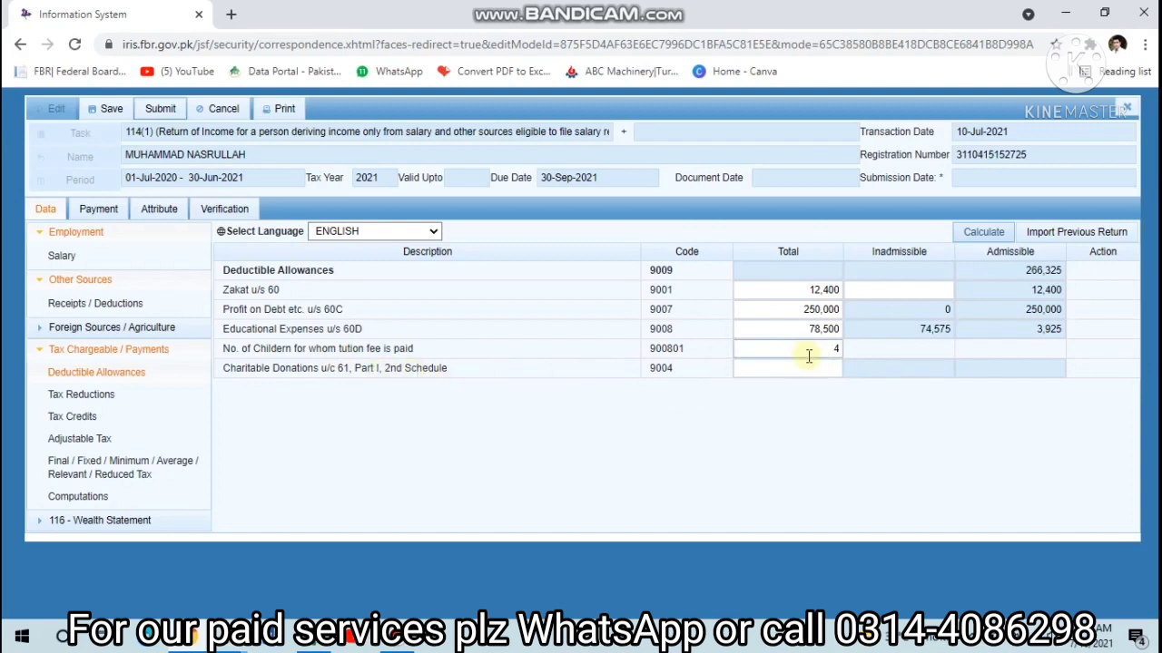
Step: Review the tax reductions, and in the tax credits enter 15,000 as the eligible Investment in Shares, Sukkuks and Life Insurance Premium u/s 62
click(133, 398)
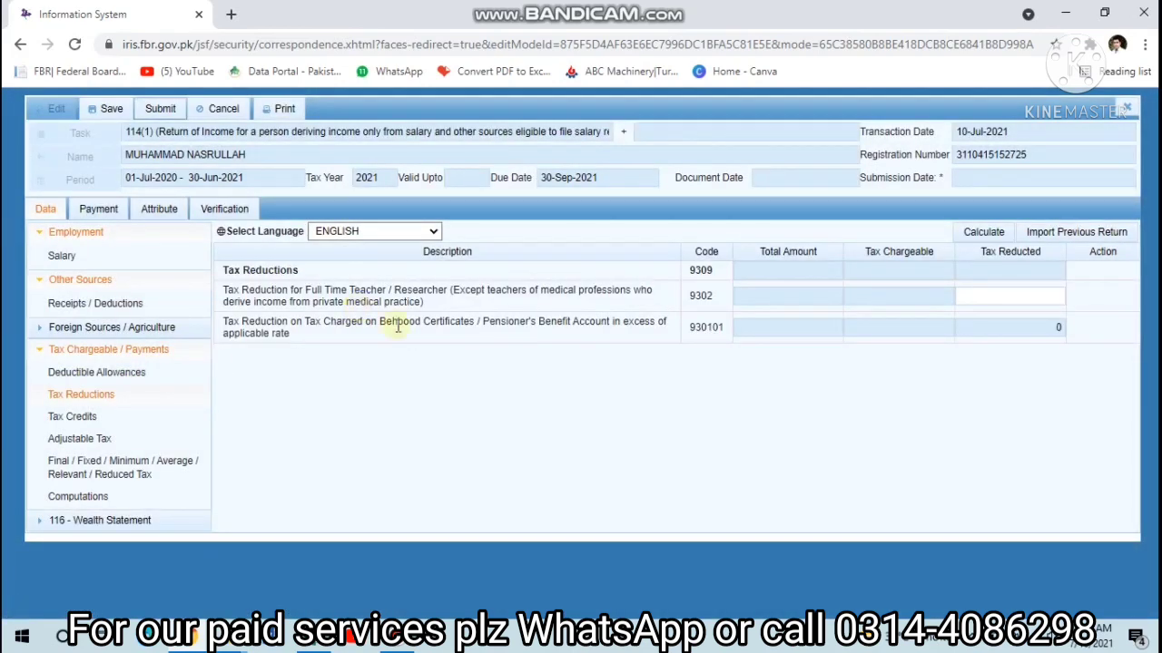
click(88, 420)
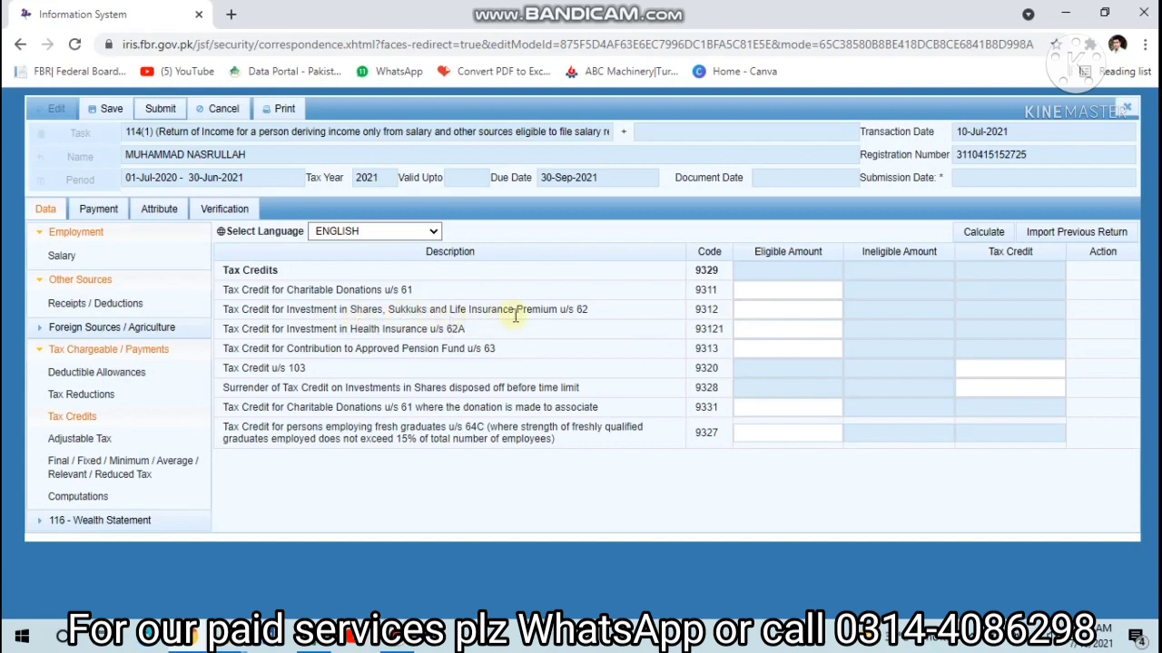
click(767, 312)
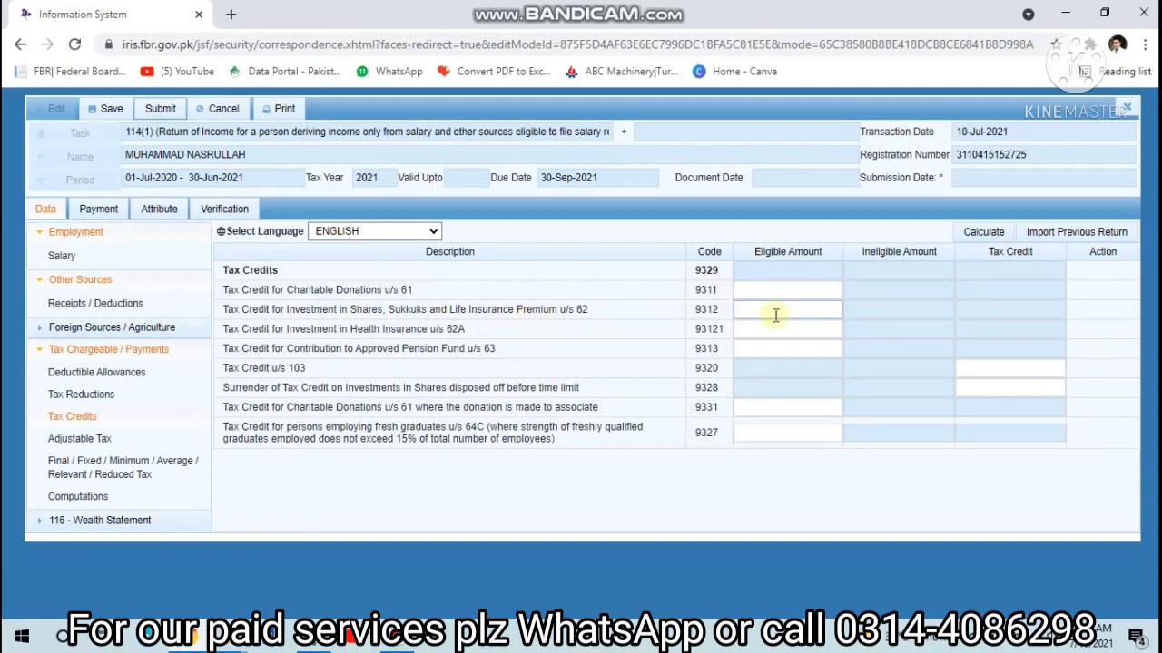
click(759, 309)
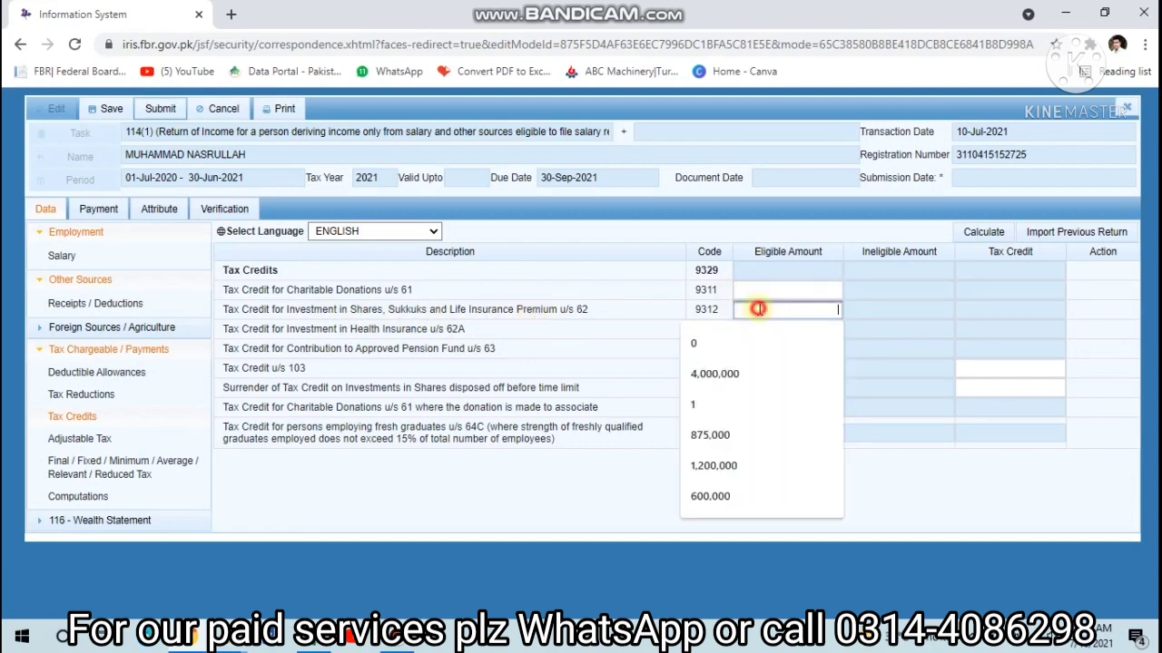
click(760, 310)
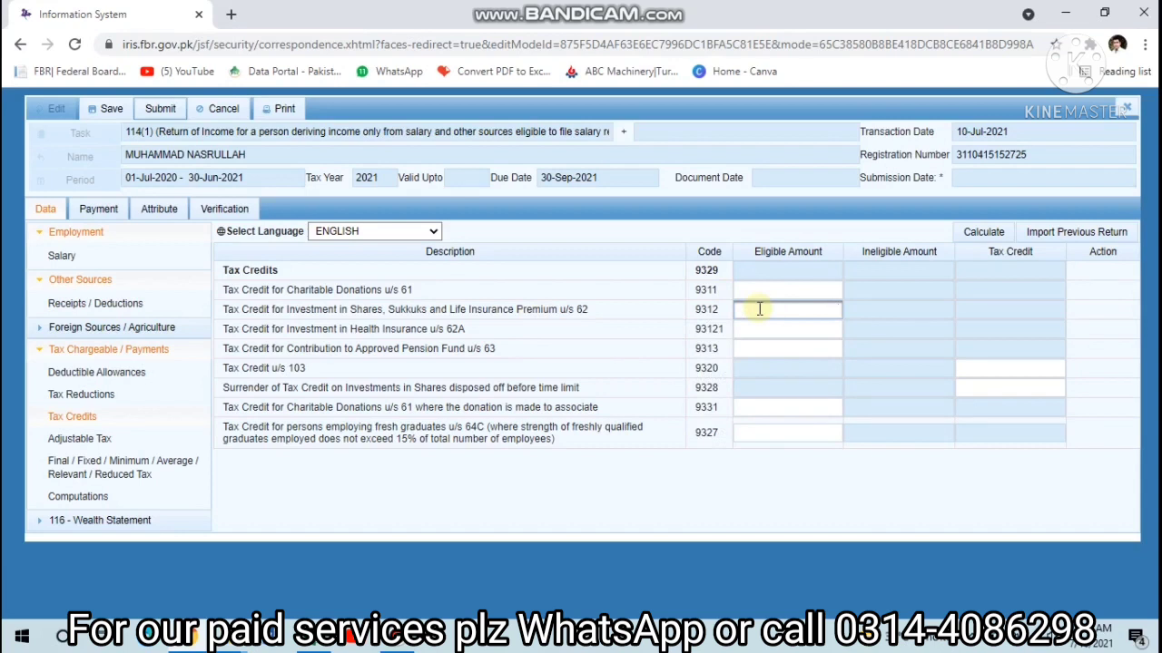
text(15000)
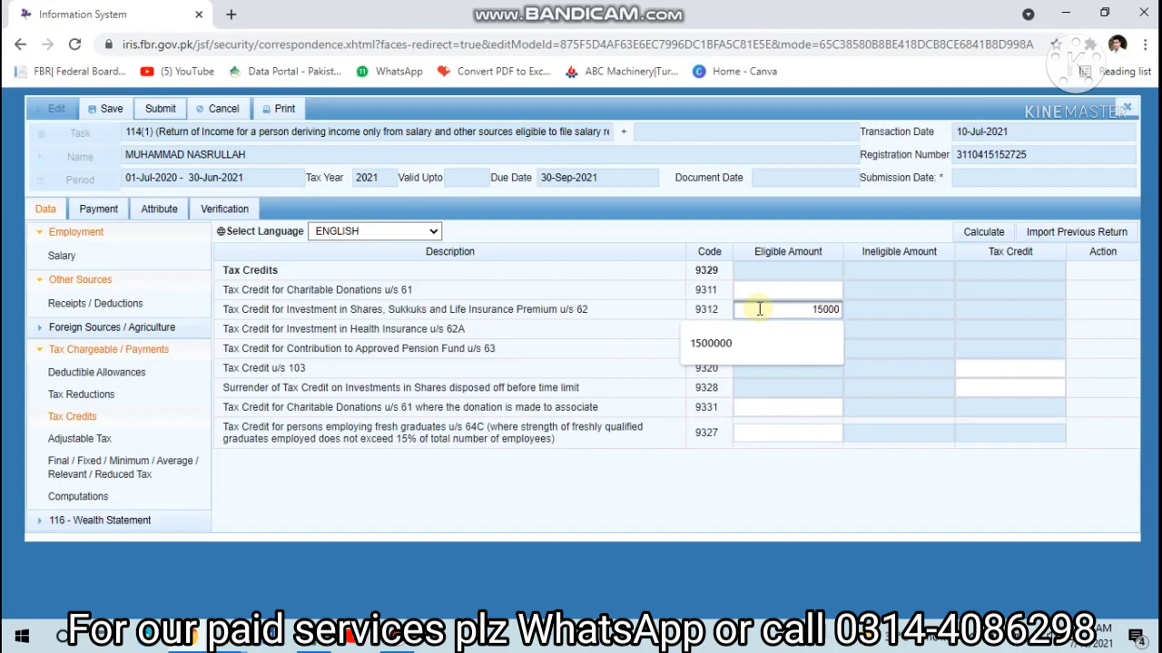
key(Tab)
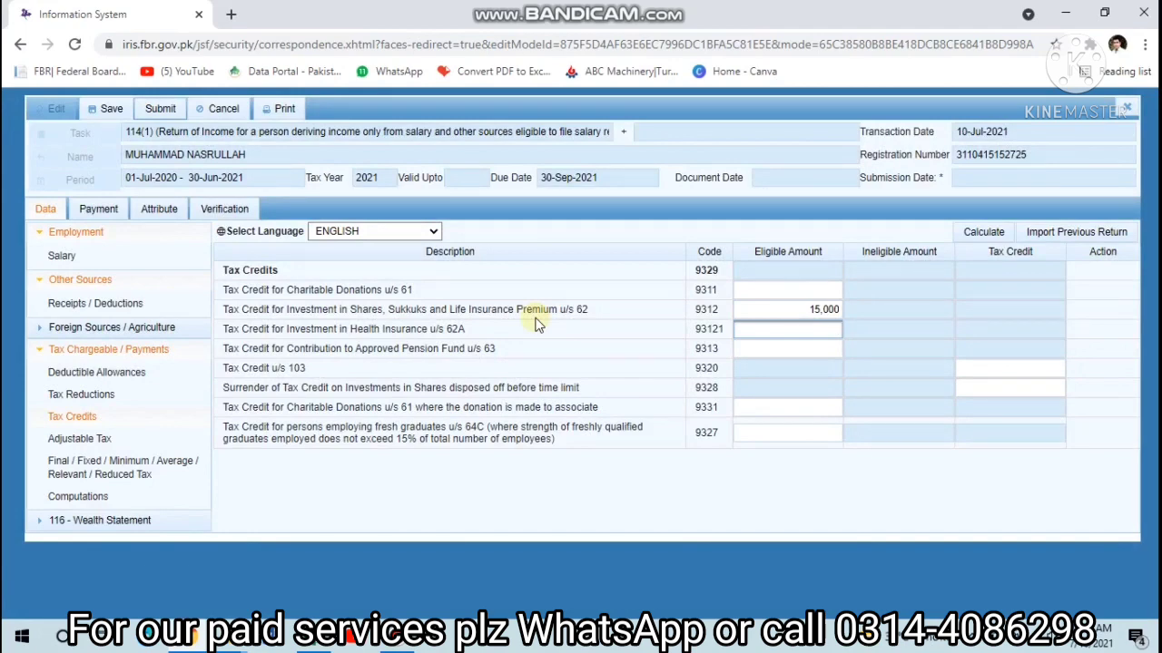
Step: Enter 12,000 as the eligible amount for Investment in Health Insurance u/s 62A, and calculate the tax credits
text(12000)
key(Tab)
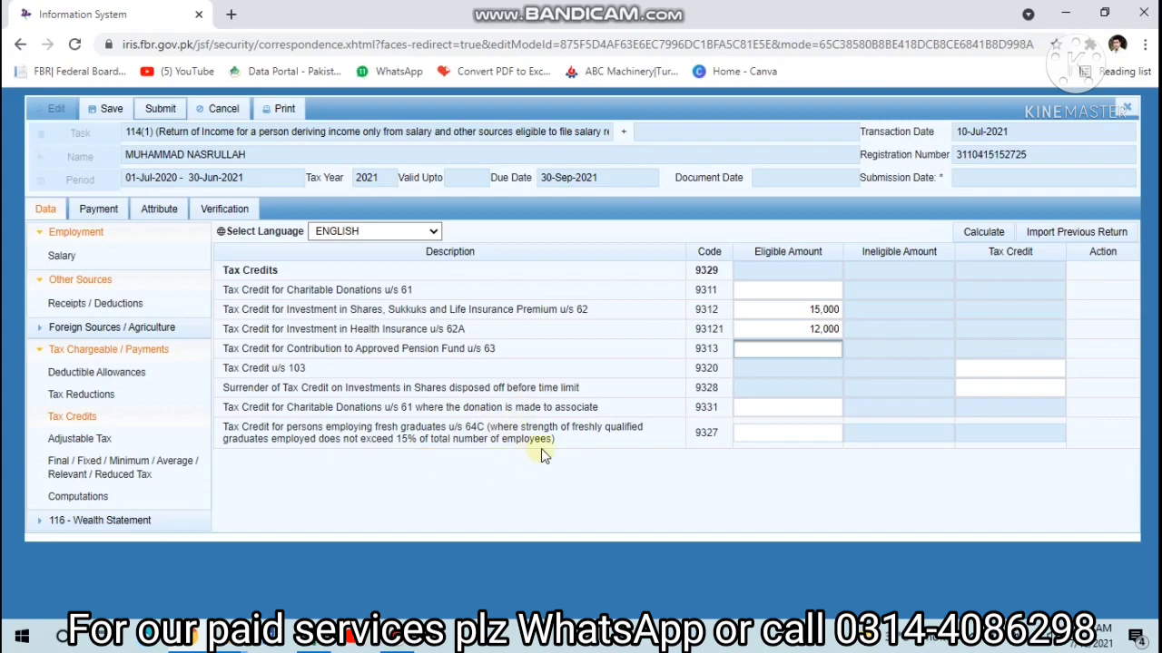
click(983, 229)
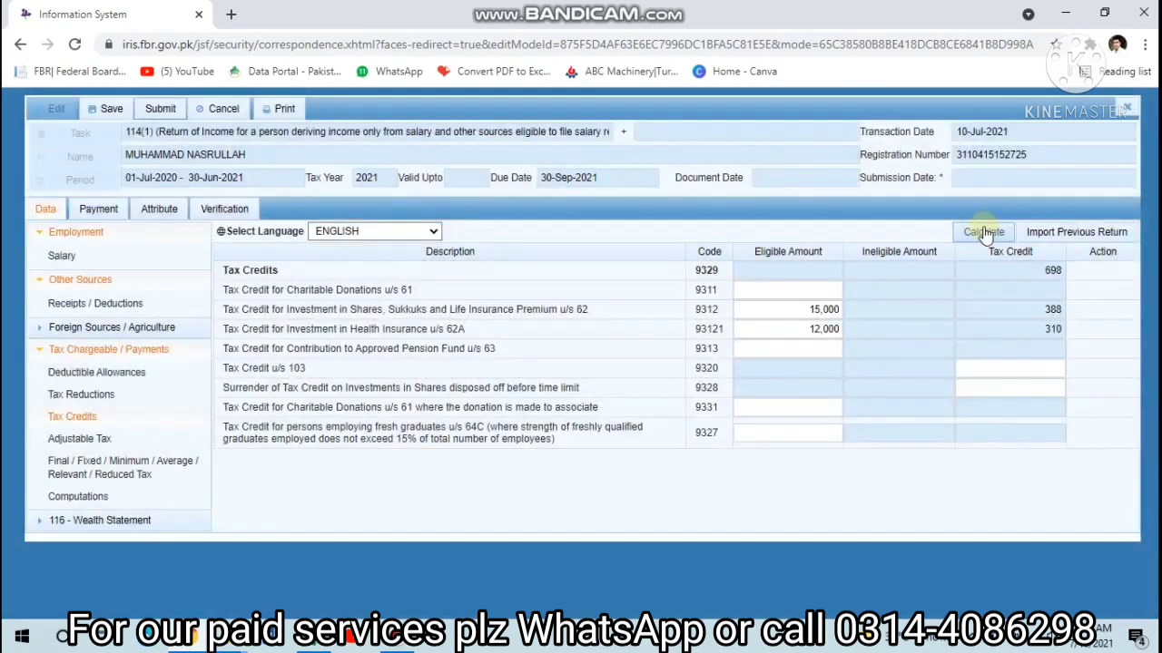
click(983, 230)
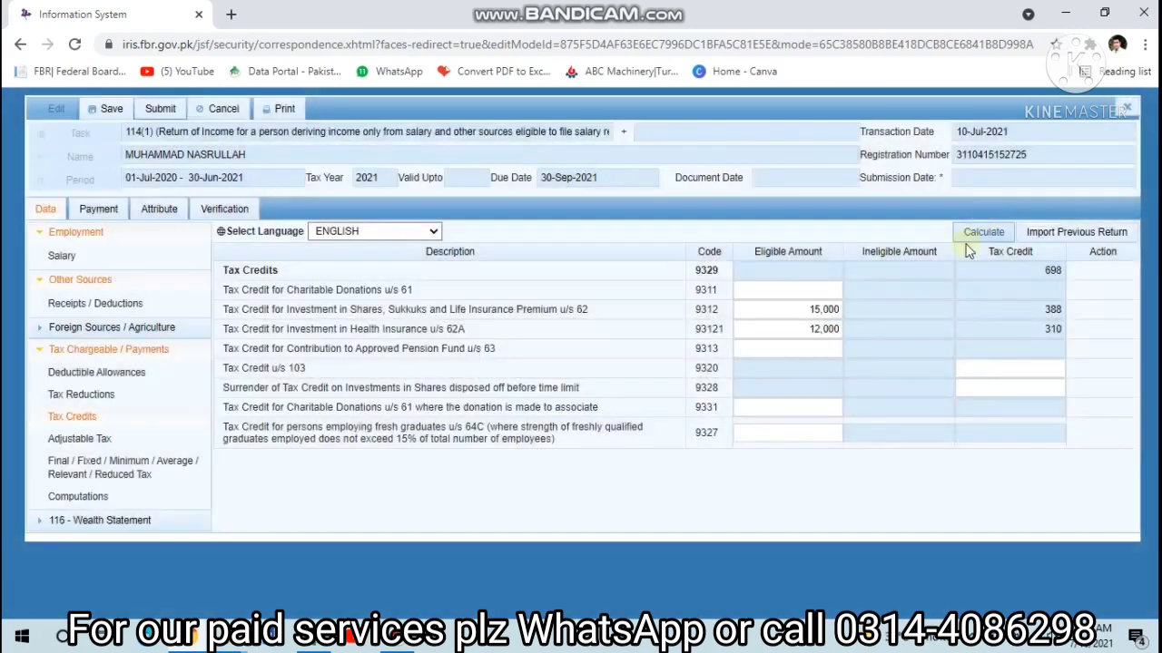
Step: Under adjustable tax, add a Cash Withdrawal from Bank u/s 231A entry with the account number and HBL, enter 7,500 tax deducted, and calculate
click(81, 440)
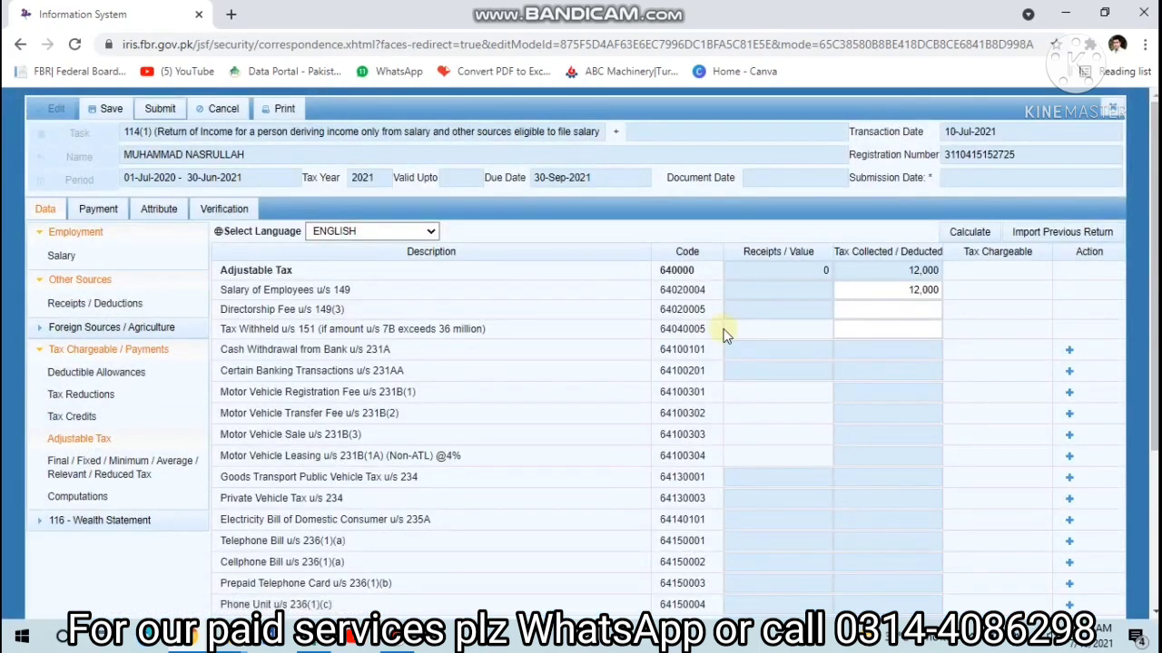
scroll(688, 418, down, 3)
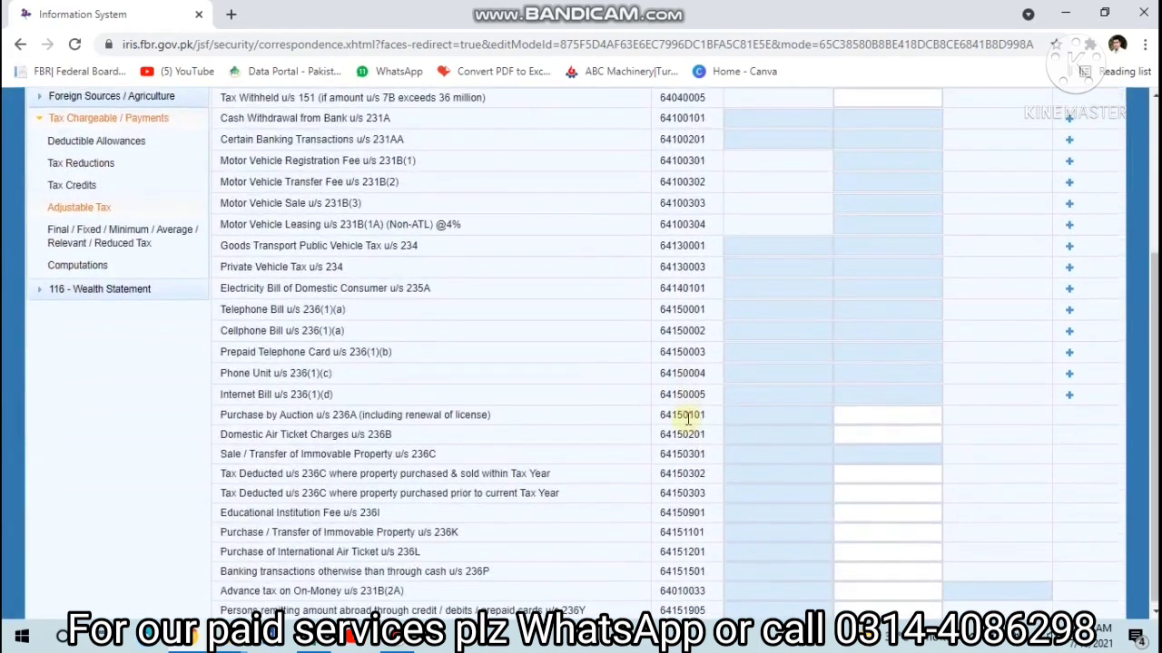
scroll(688, 417, up, 1)
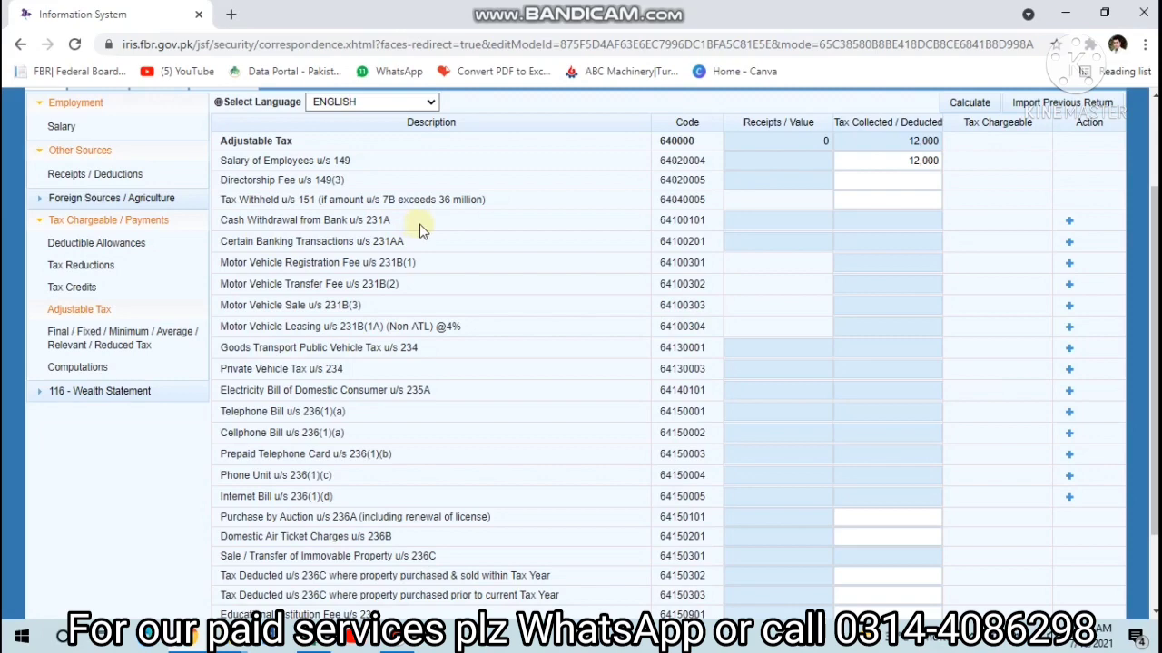
click(1068, 228)
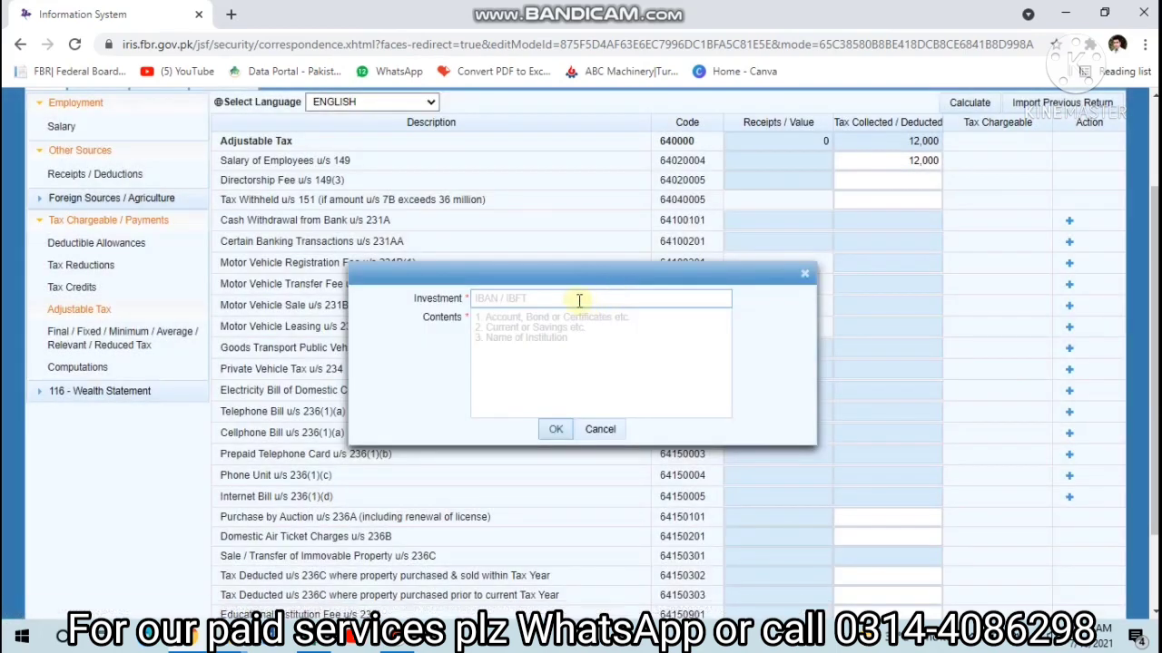
click(578, 300)
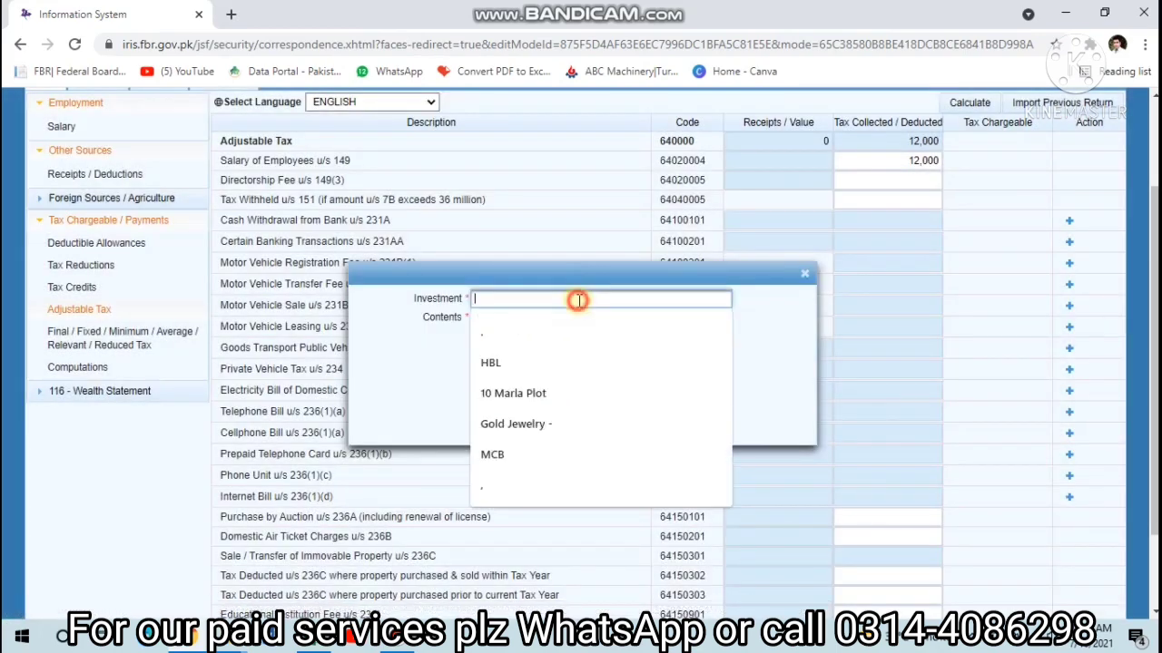
text(000000000000)
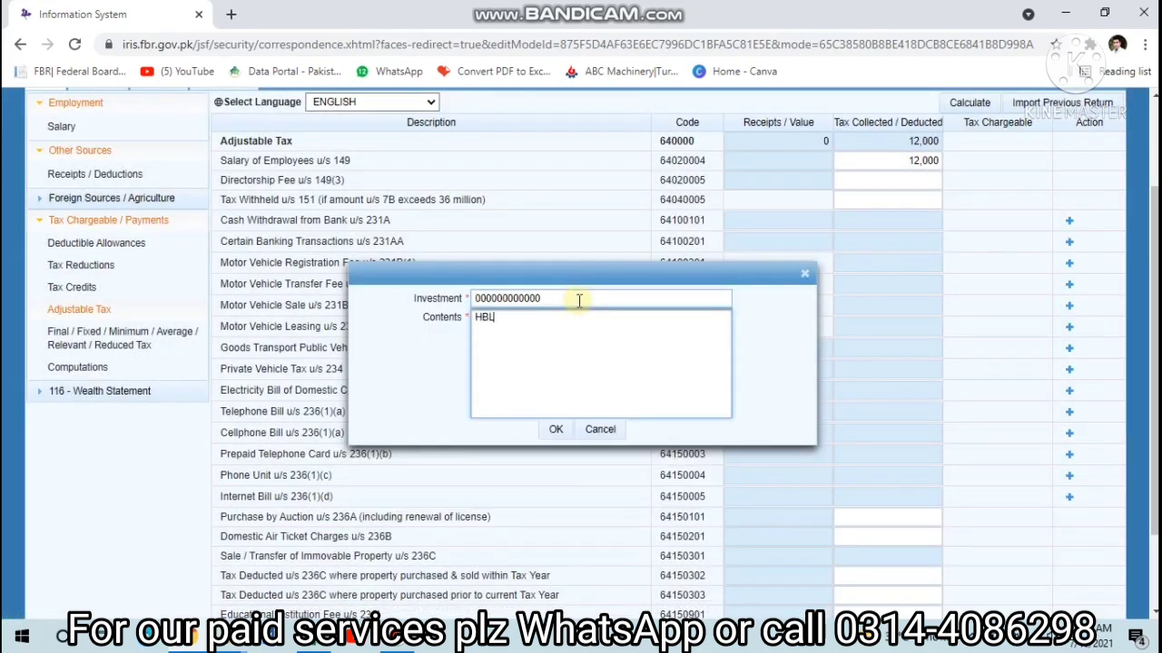
click(552, 429)
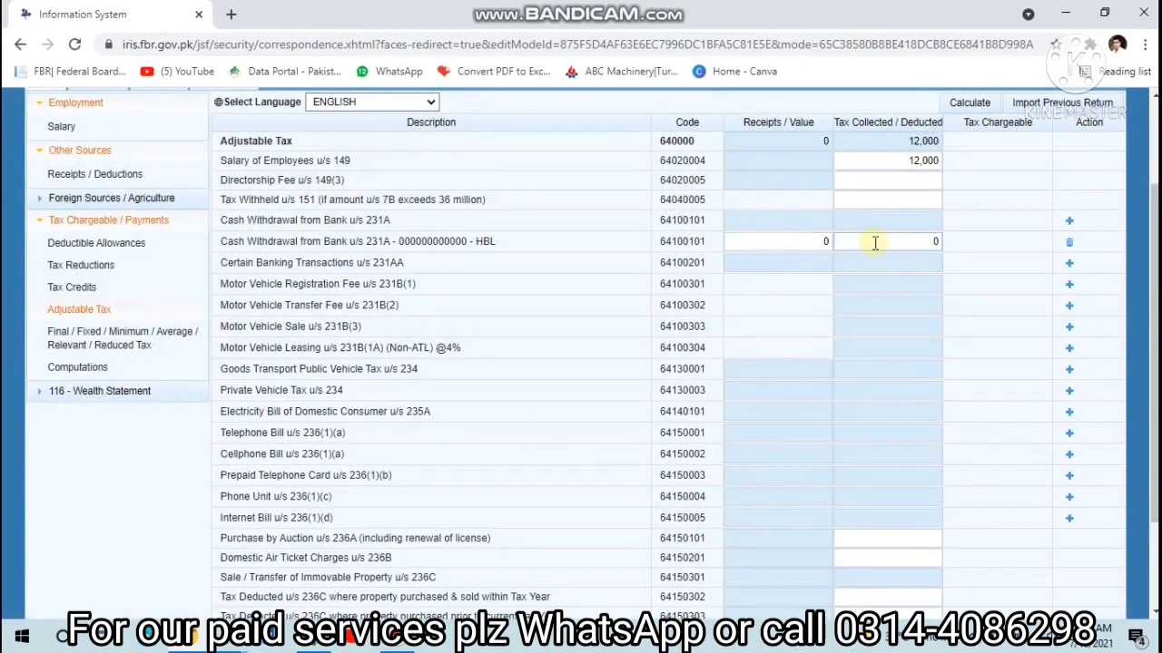
click(874, 242)
click(970, 105)
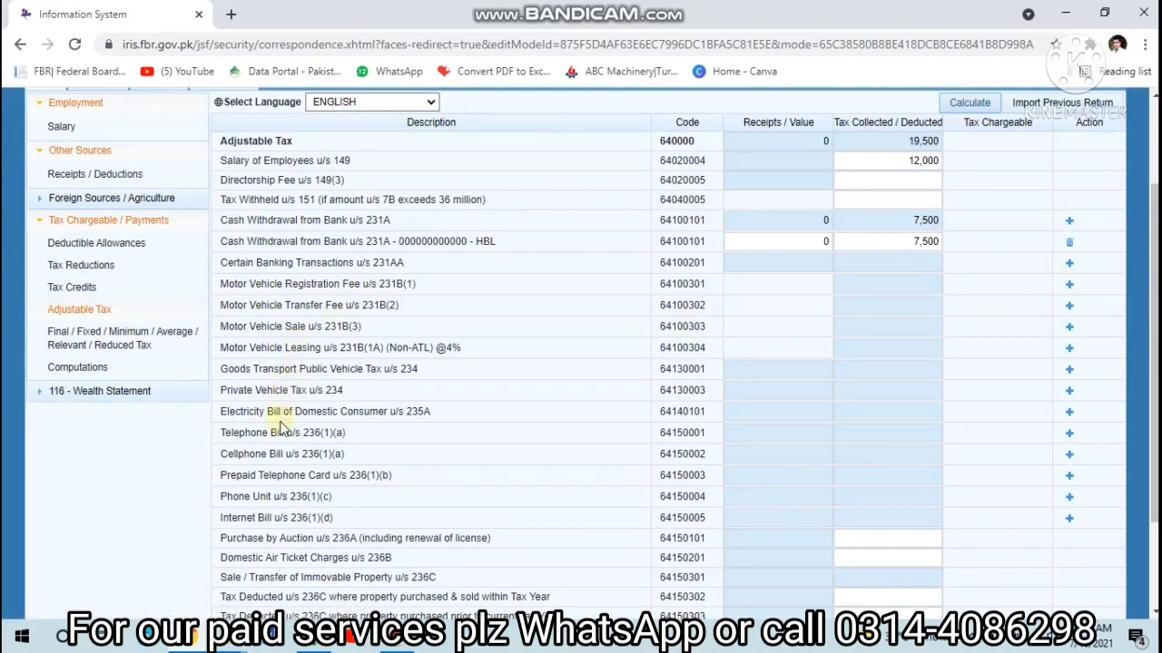
Step: Add a Prepaid Telephone Card u/s 236(1)(b) entry with the consumer number and UFONE as contents, and enter 1,200 tax deducted
scroll(282, 426, down, 2)
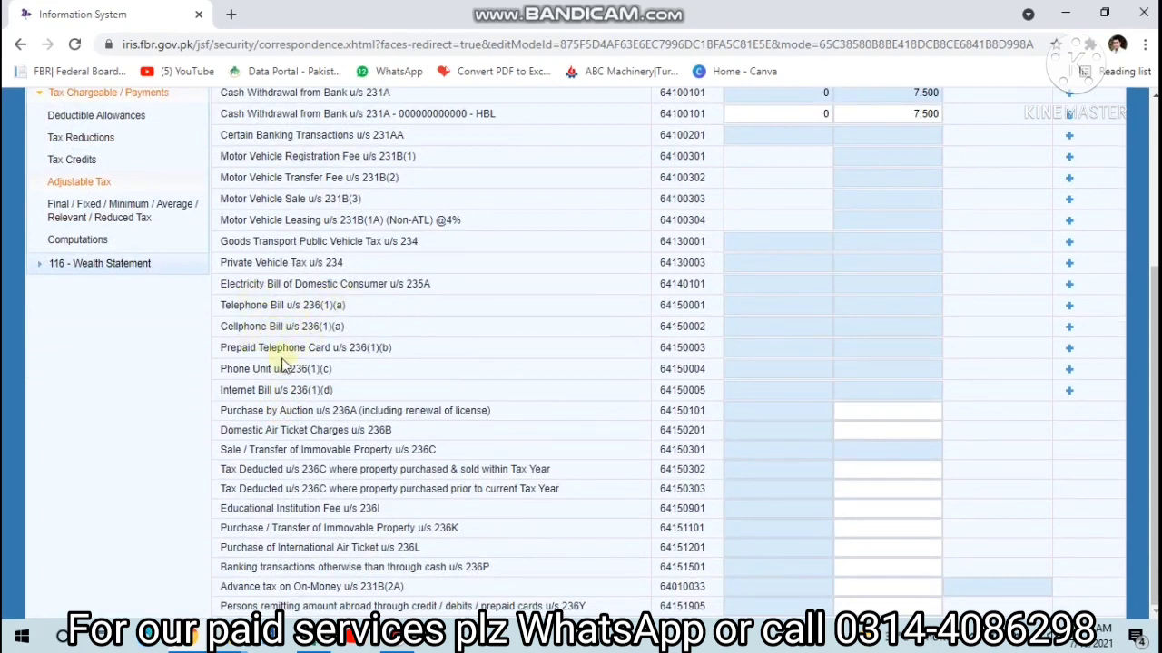
click(1069, 349)
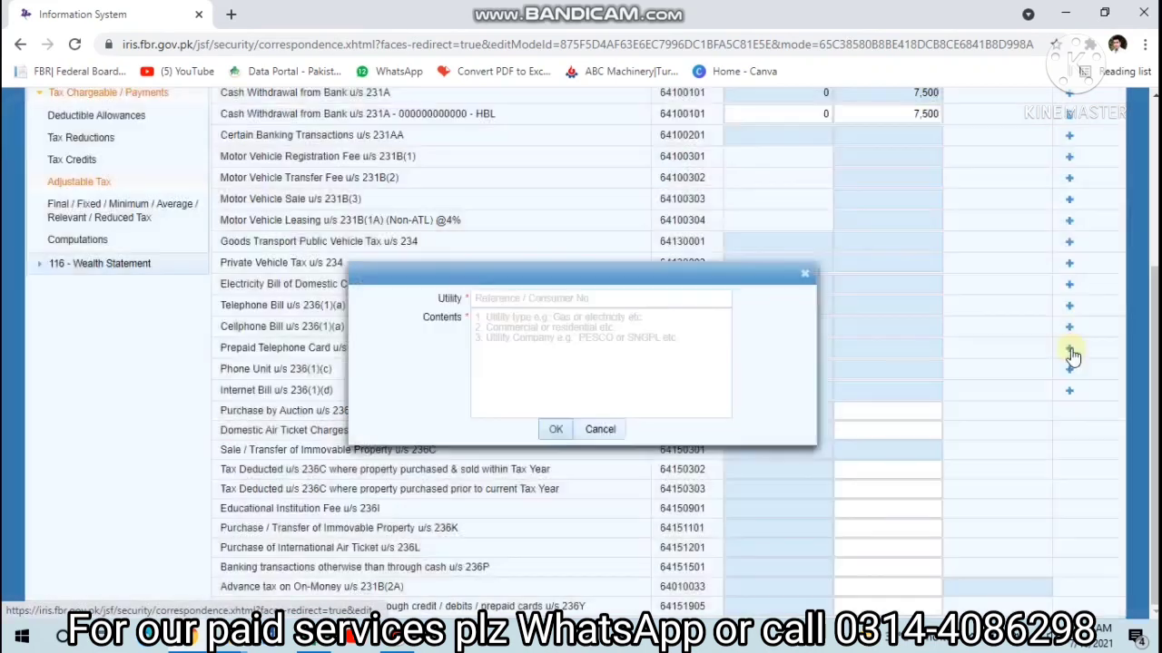
click(698, 304)
text(00000000000)
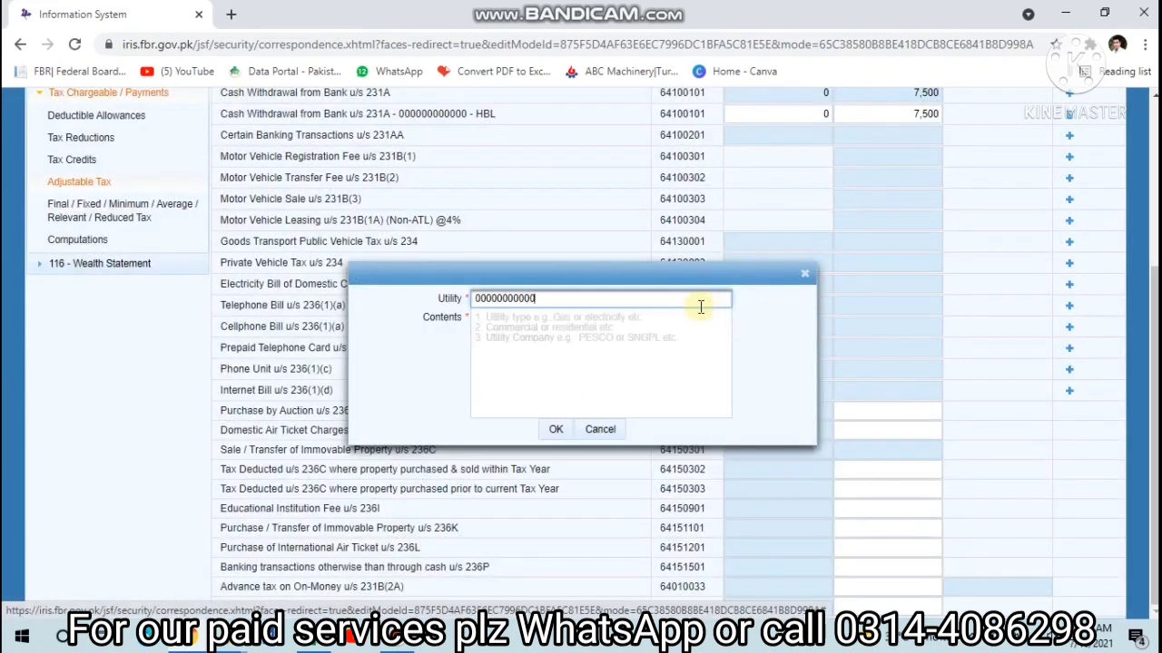
key(Tab)
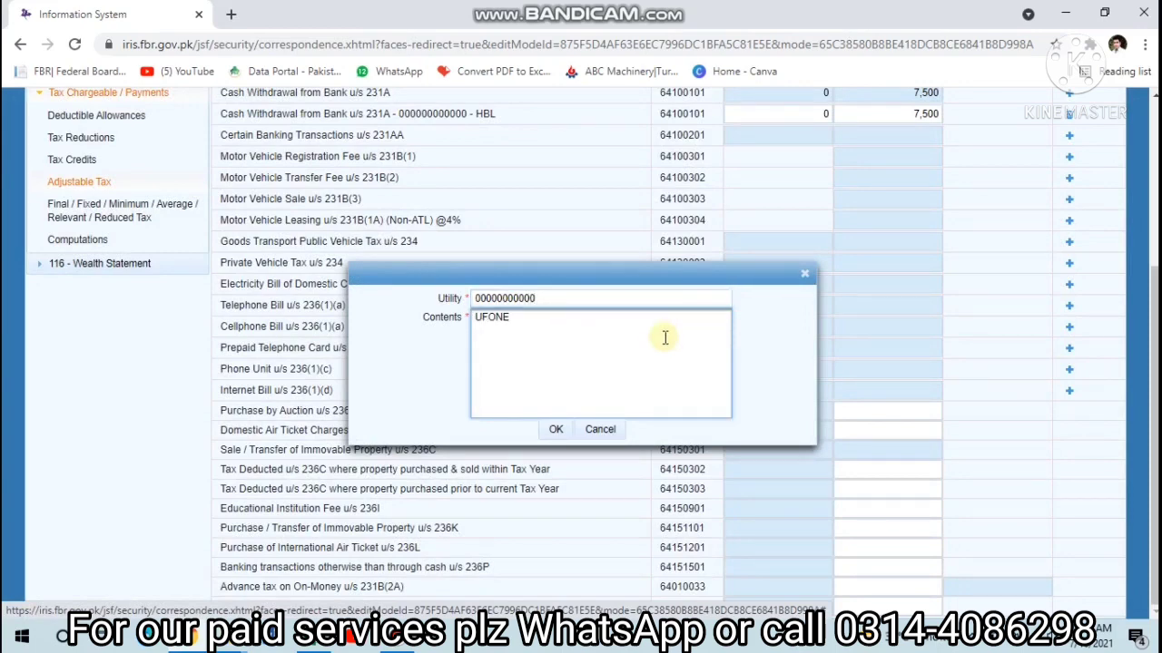
click(552, 433)
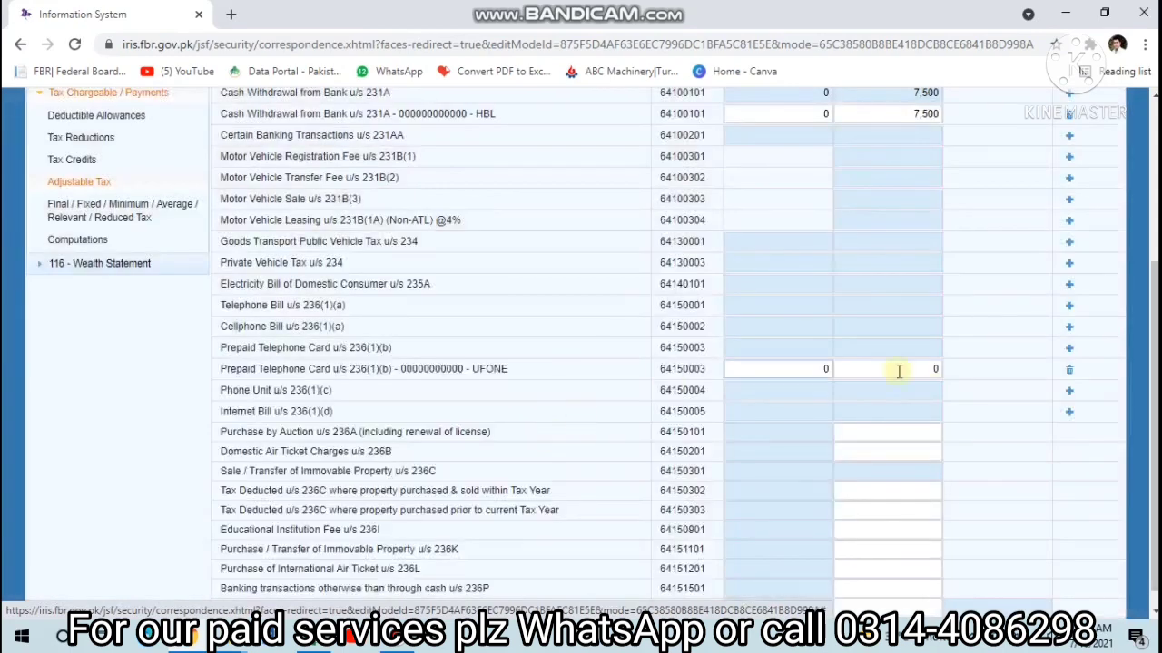
click(910, 368)
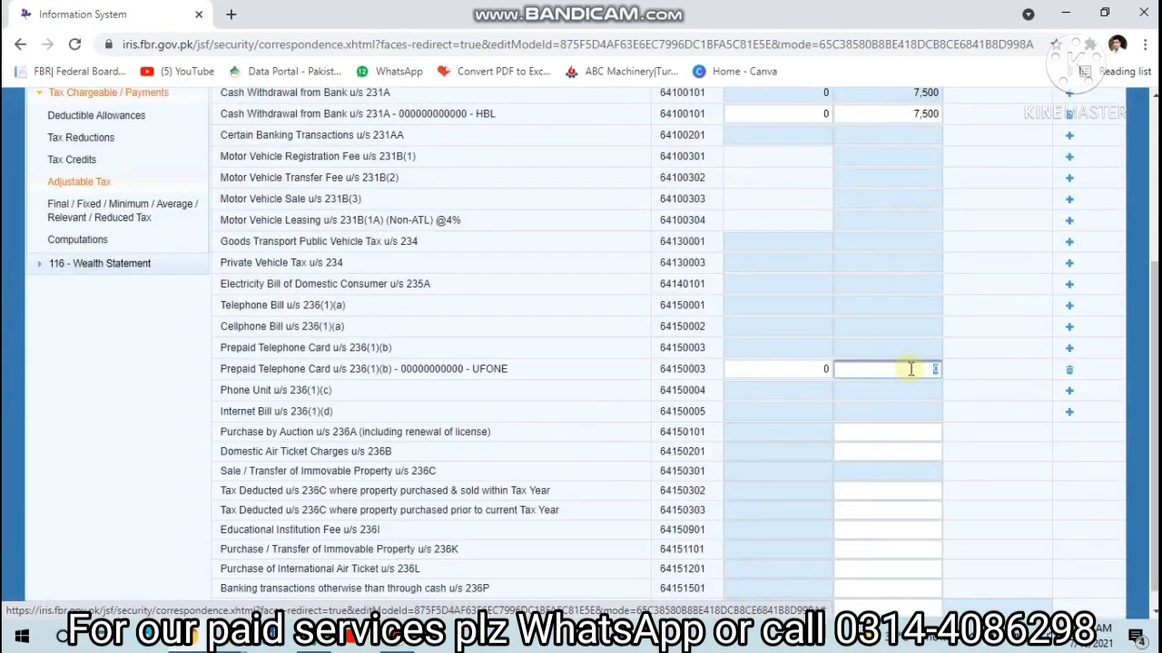
key(Tab)
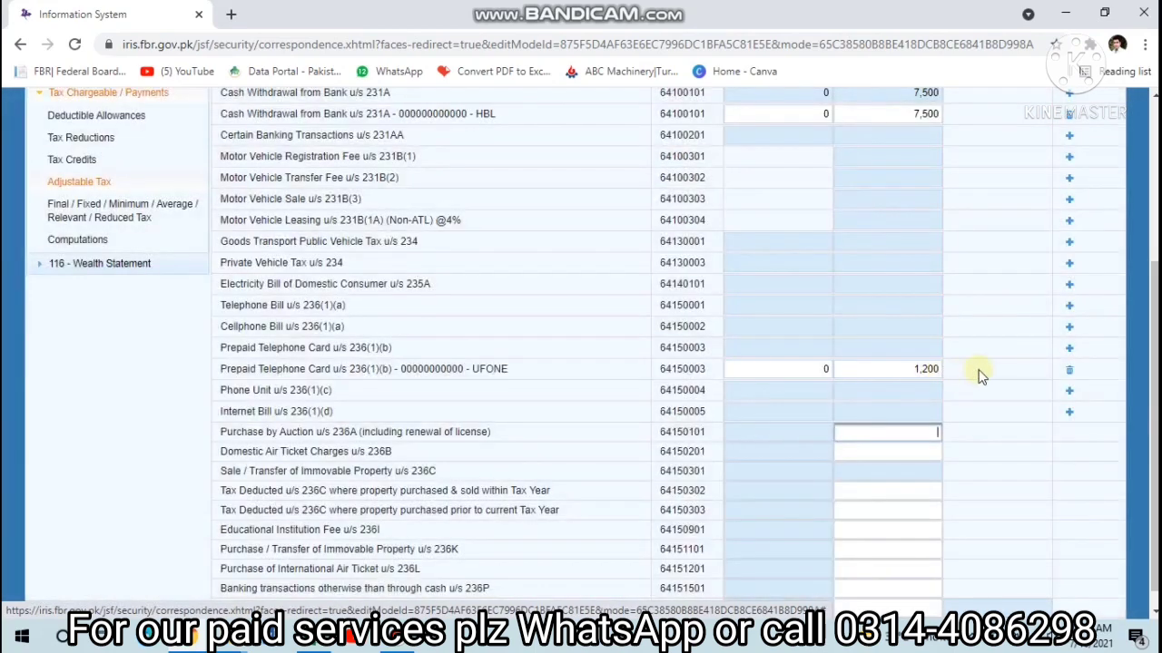
click(978, 370)
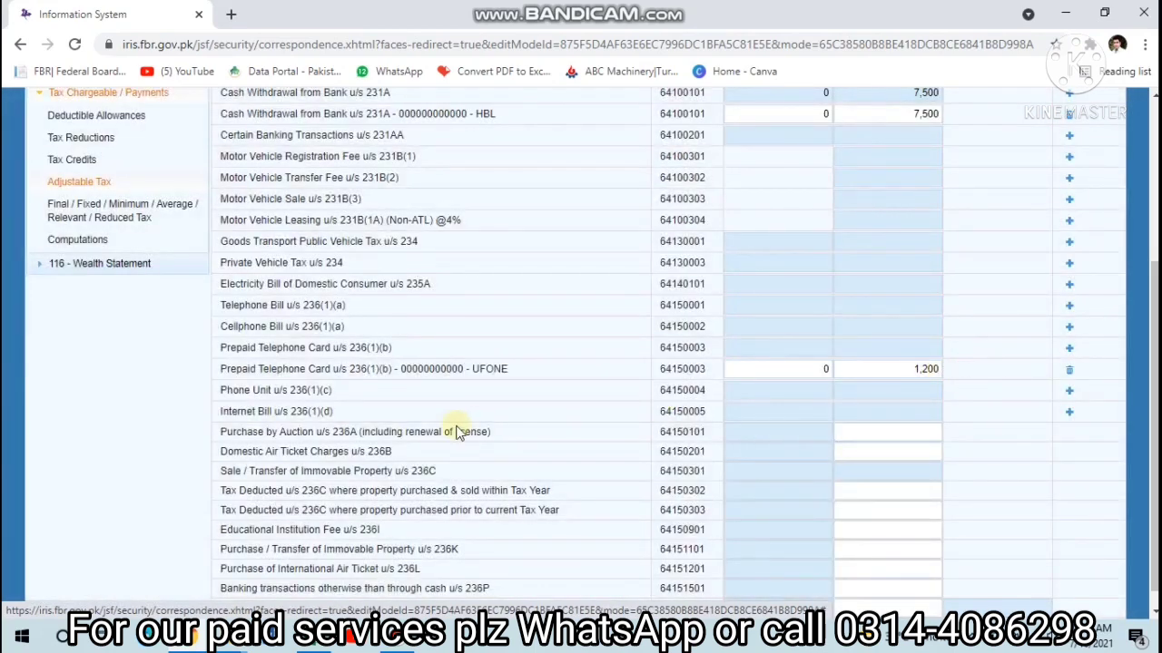
Step: Enter 3,500 as tax deducted on Banking transactions otherwise than through cash u/s 236P
scroll(275, 428, down, 1)
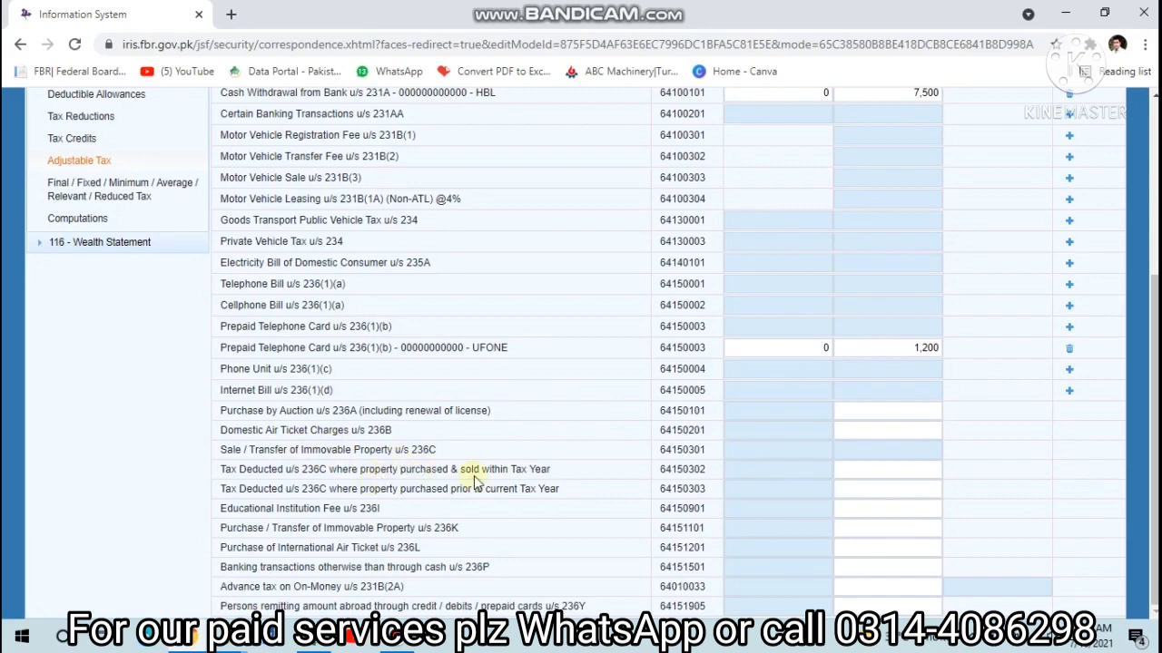
click(846, 477)
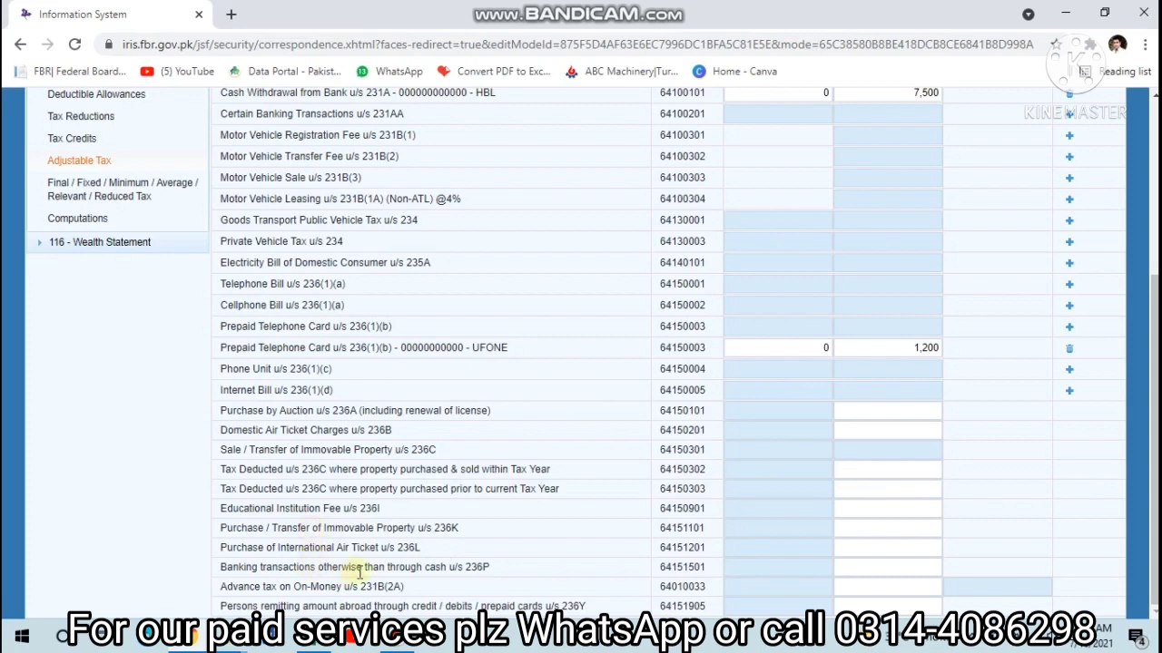
click(872, 568)
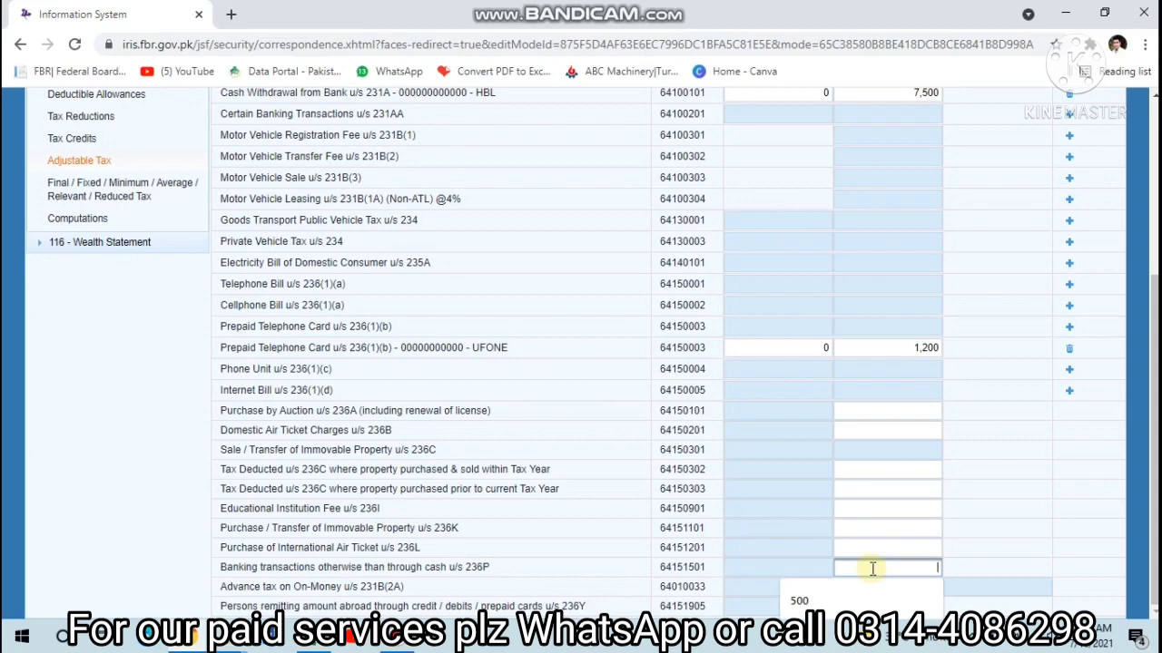
text(3500)
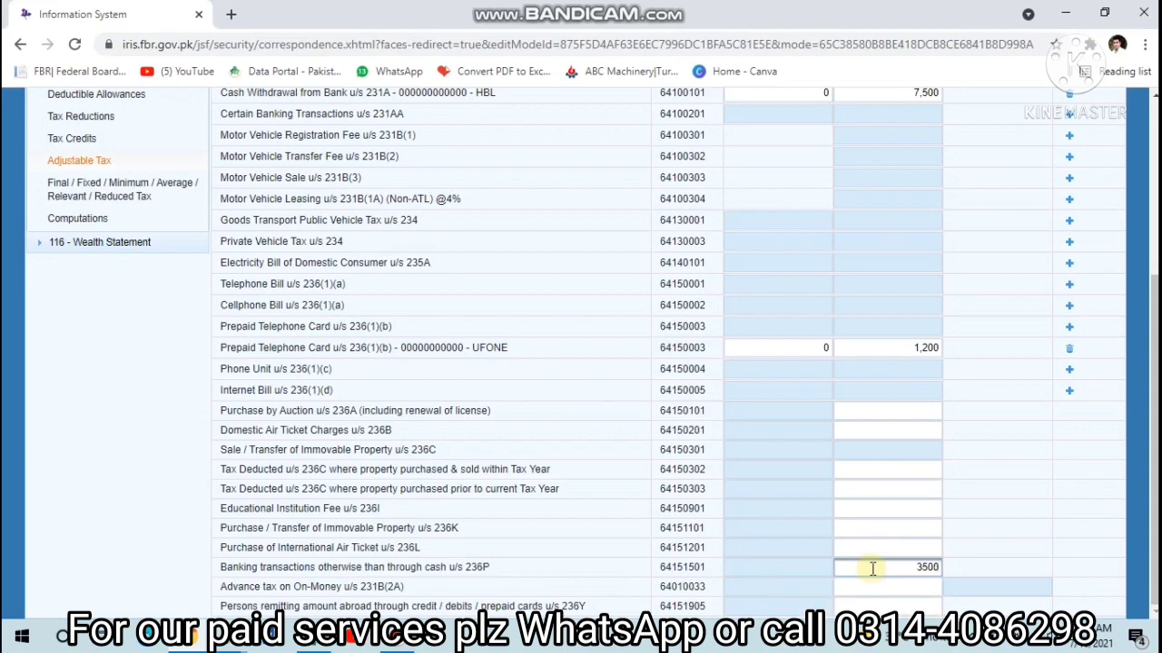
Step: Enter 18,500 as tax deducted on Educational Institution Fee u/s 236I, and calculate the adjustable tax
key(Tab)
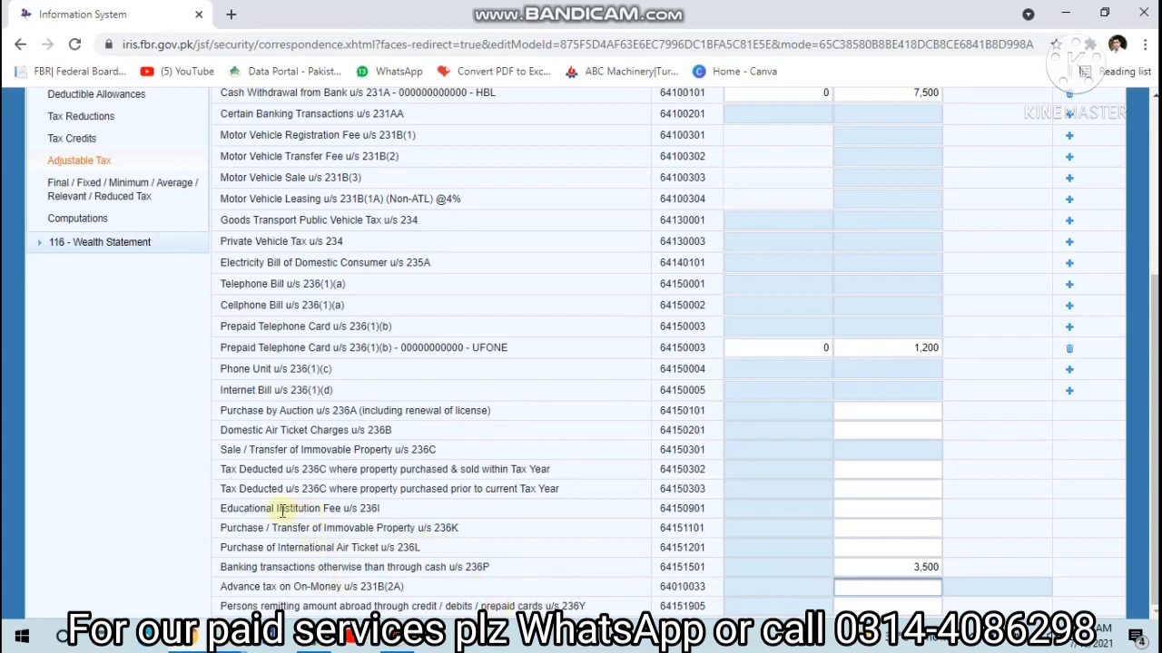
click(858, 510)
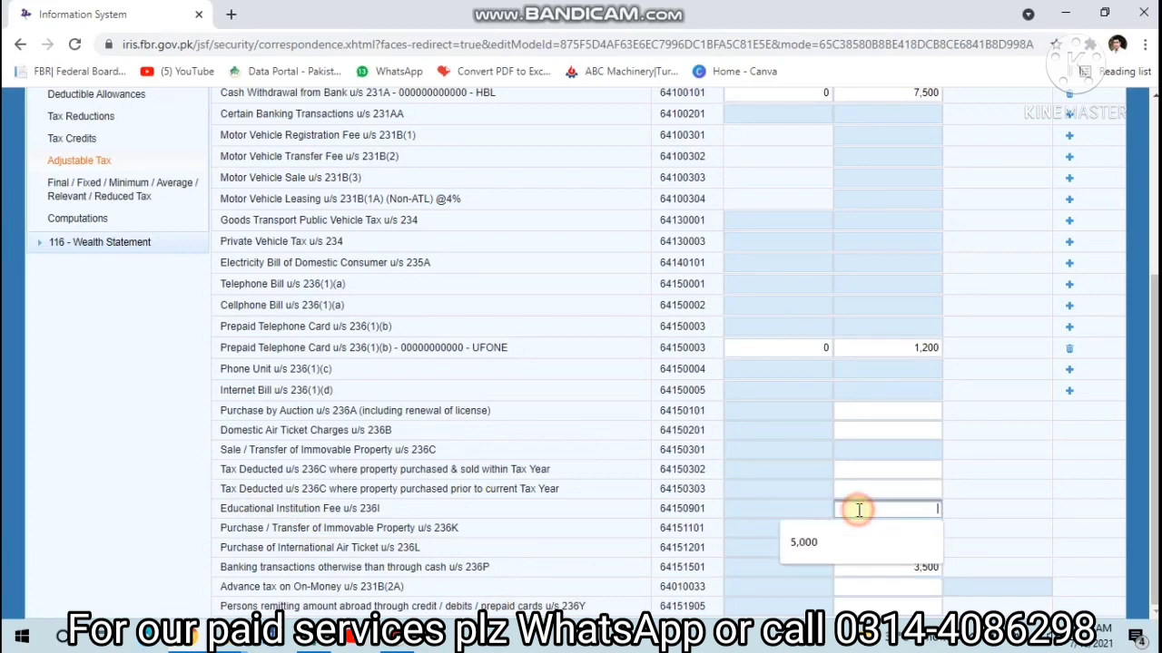
text(18500)
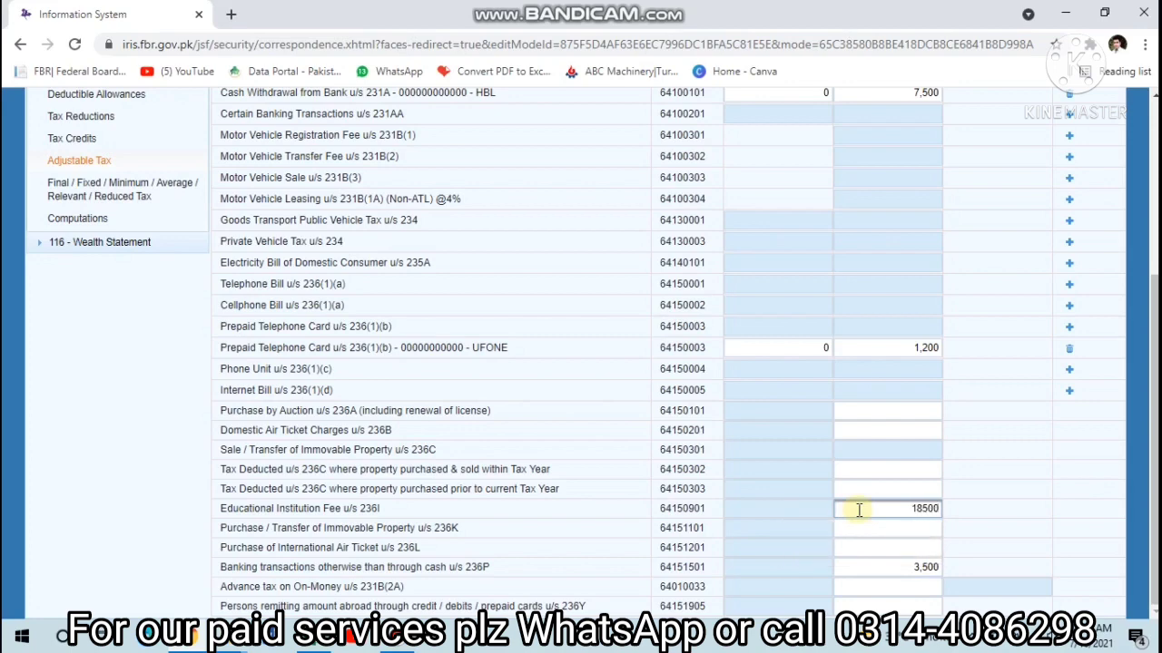
click(977, 484)
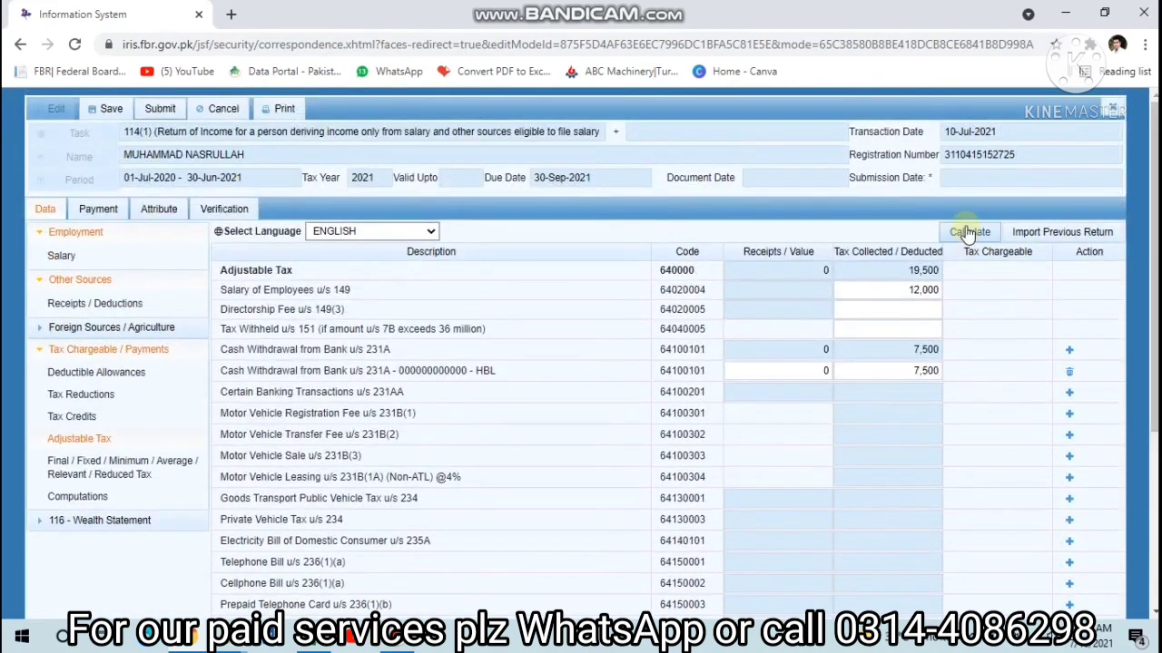
click(968, 227)
click(967, 231)
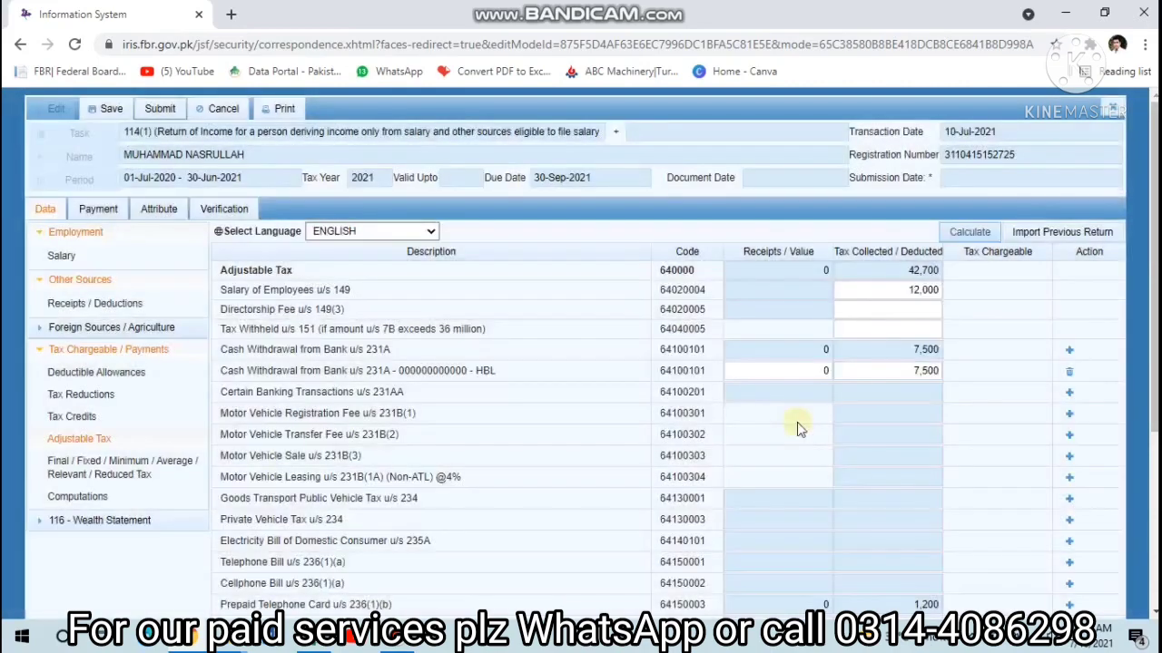
Step: Review the adjustable tax entries, and examine the income, allowances, tax chargeable and refundable tax in the Computations
scroll(799, 423, down, 3)
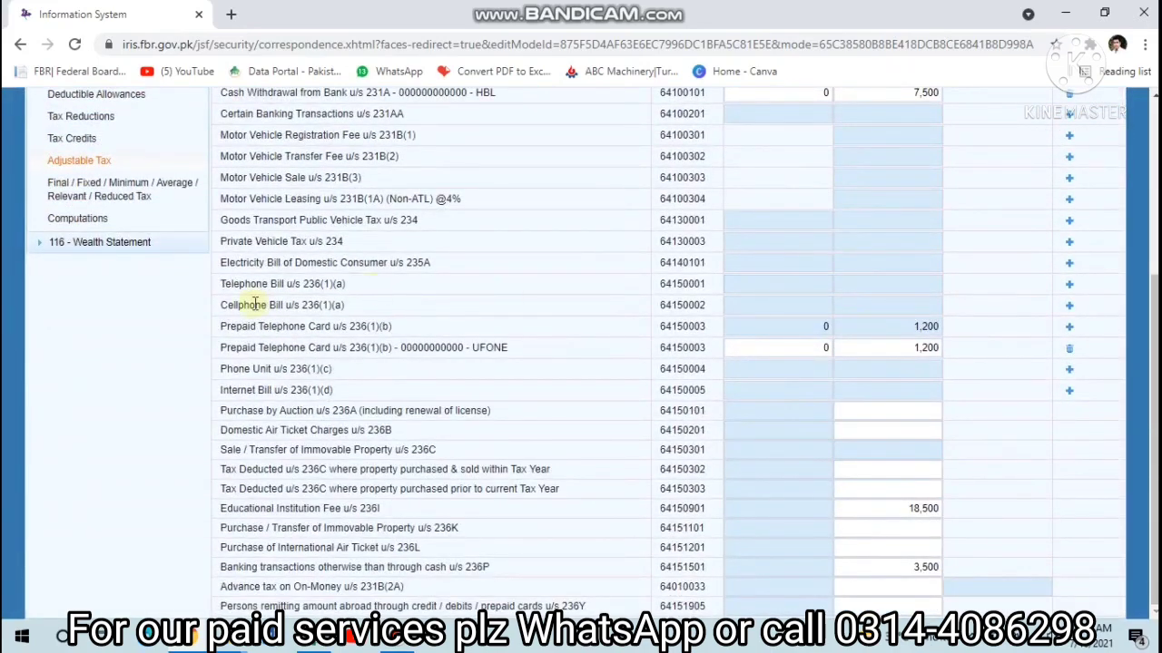
scroll(116, 225, up, 3)
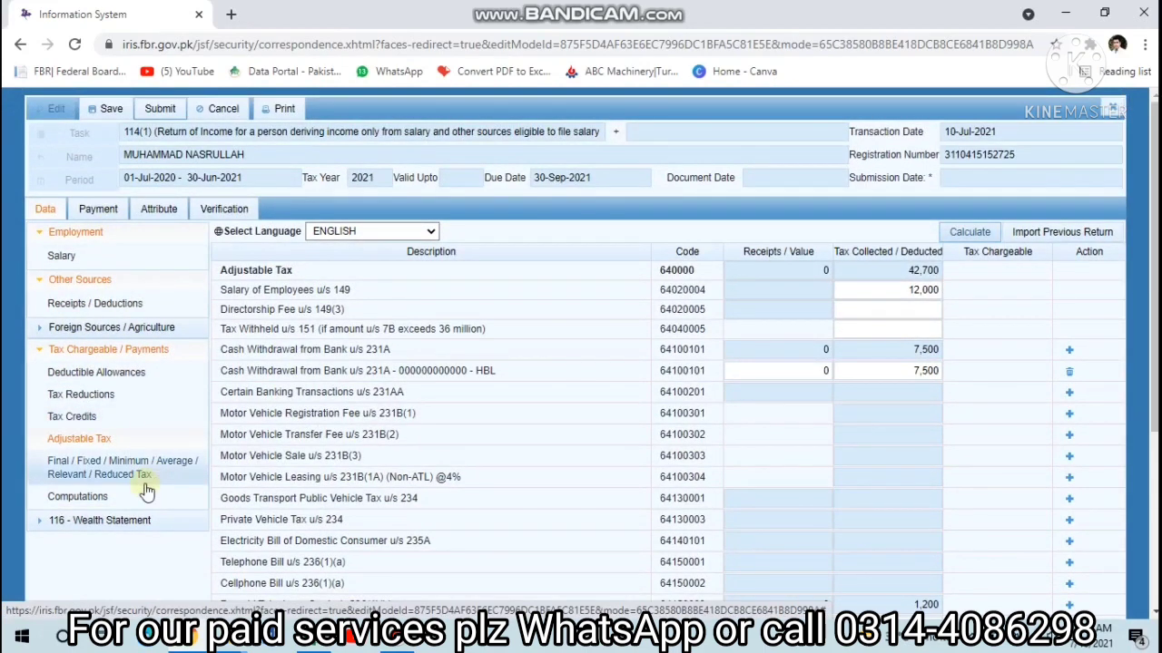
click(87, 497)
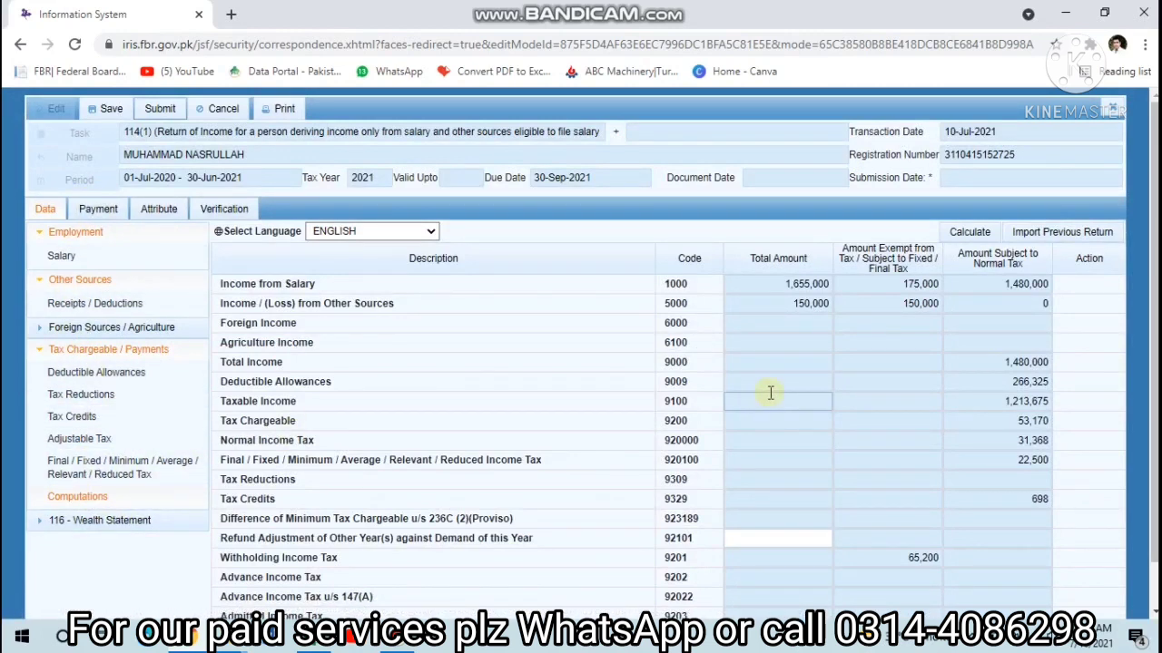
scroll(989, 418, down, 1)
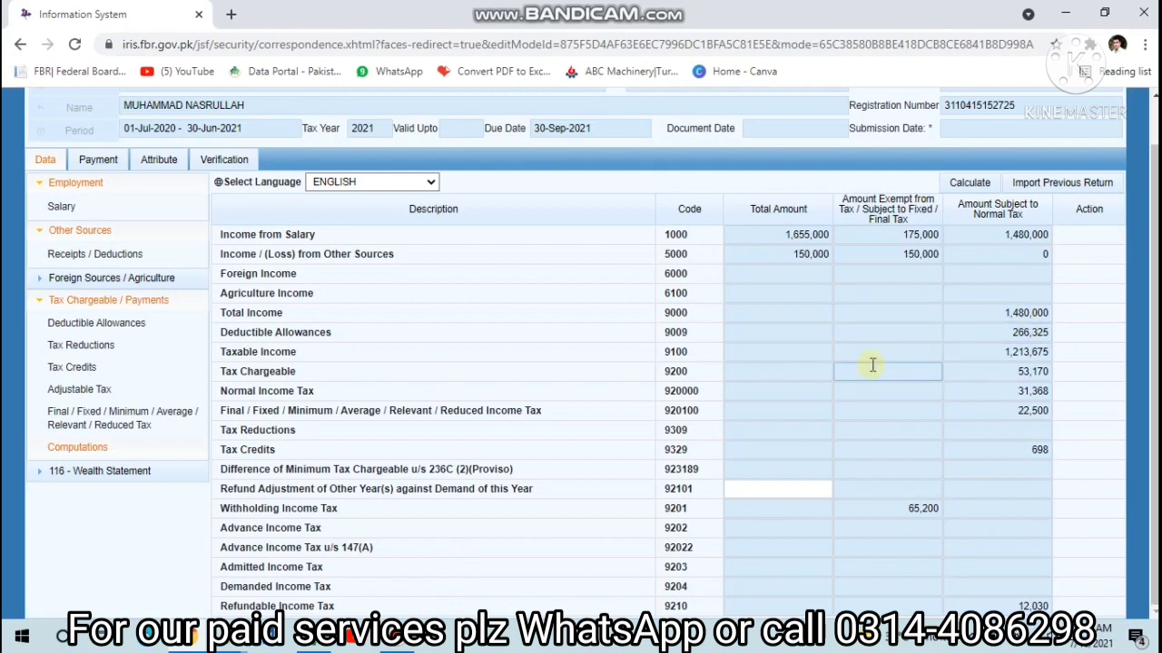
scroll(981, 408, up, 1)
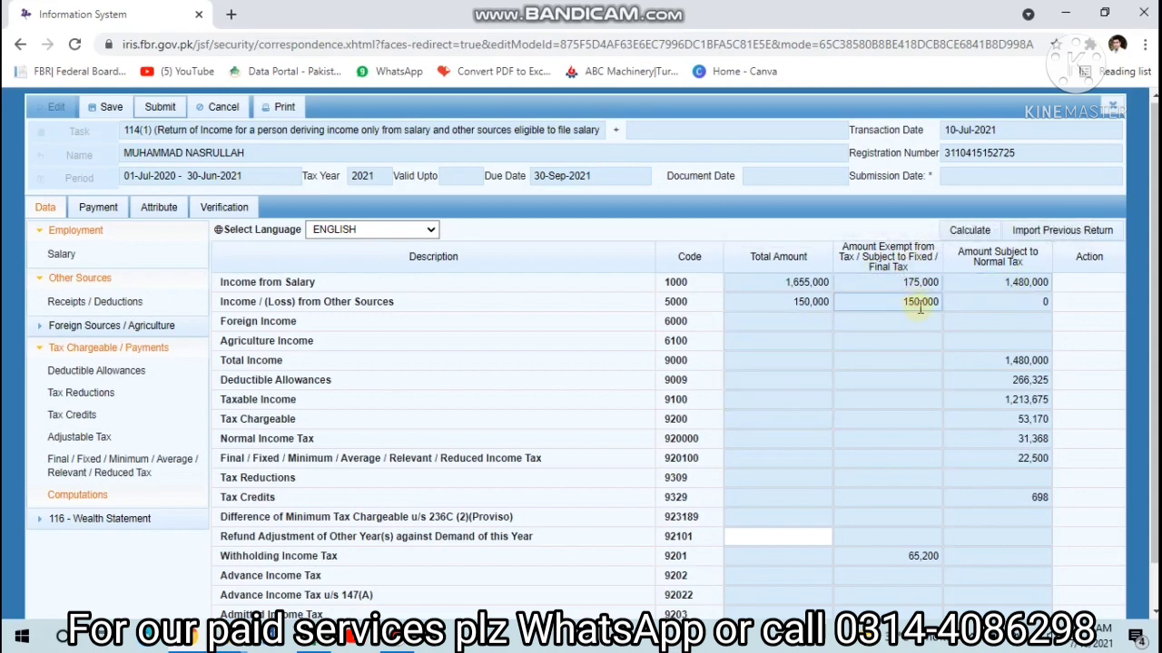
scroll(890, 314, down, 1)
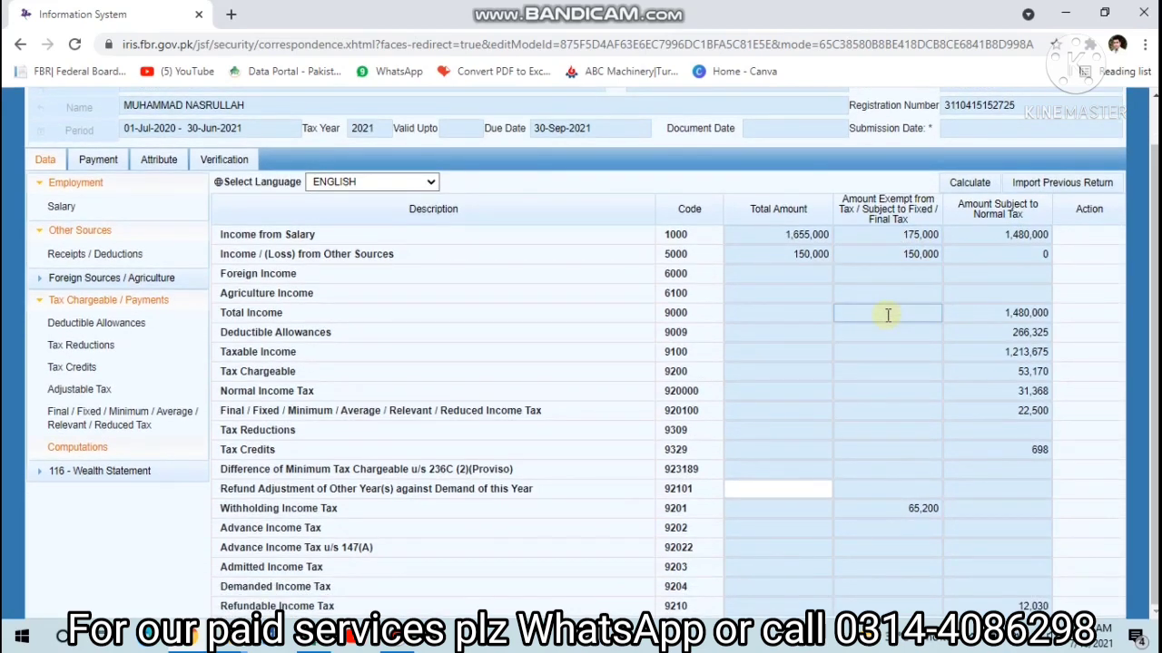
Step: In the wealth statement's Reconciliation of Net Assets, enter the computed salary income of 1,480,000 as income subject to Normal Tax, and calculate
click(141, 470)
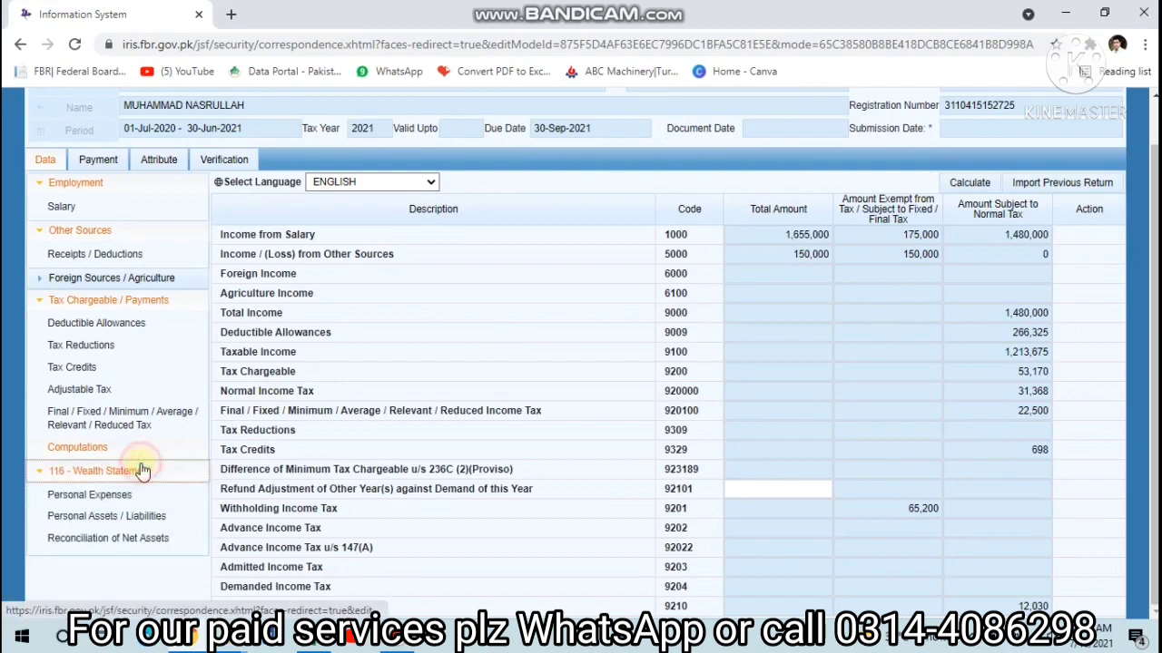
click(114, 540)
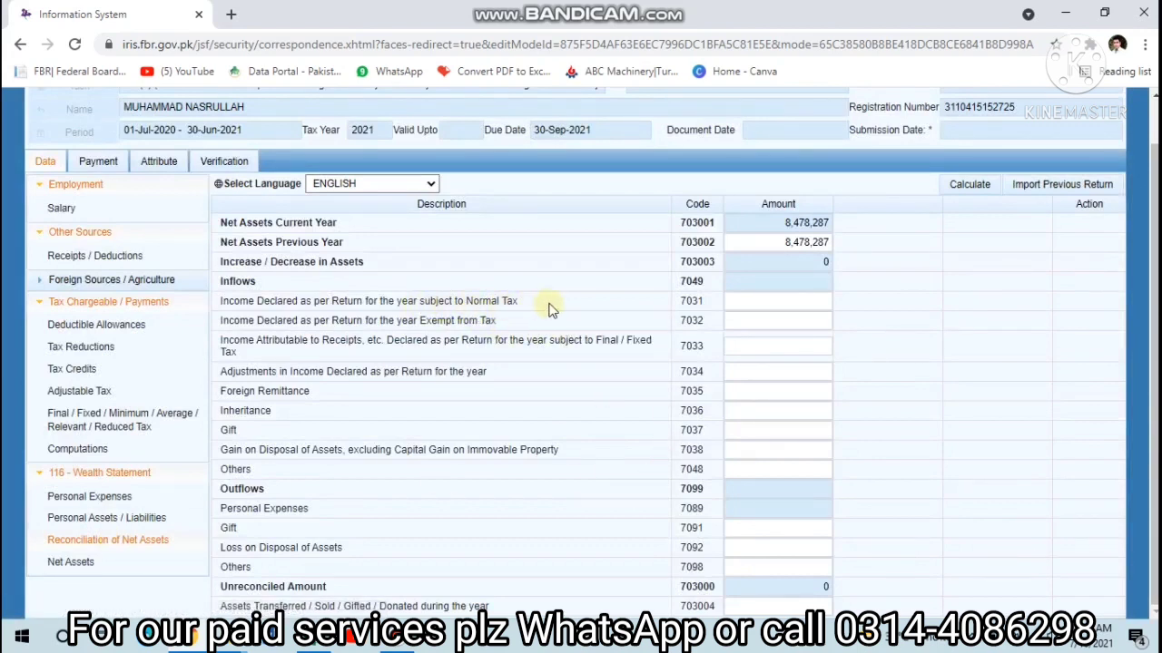
click(101, 450)
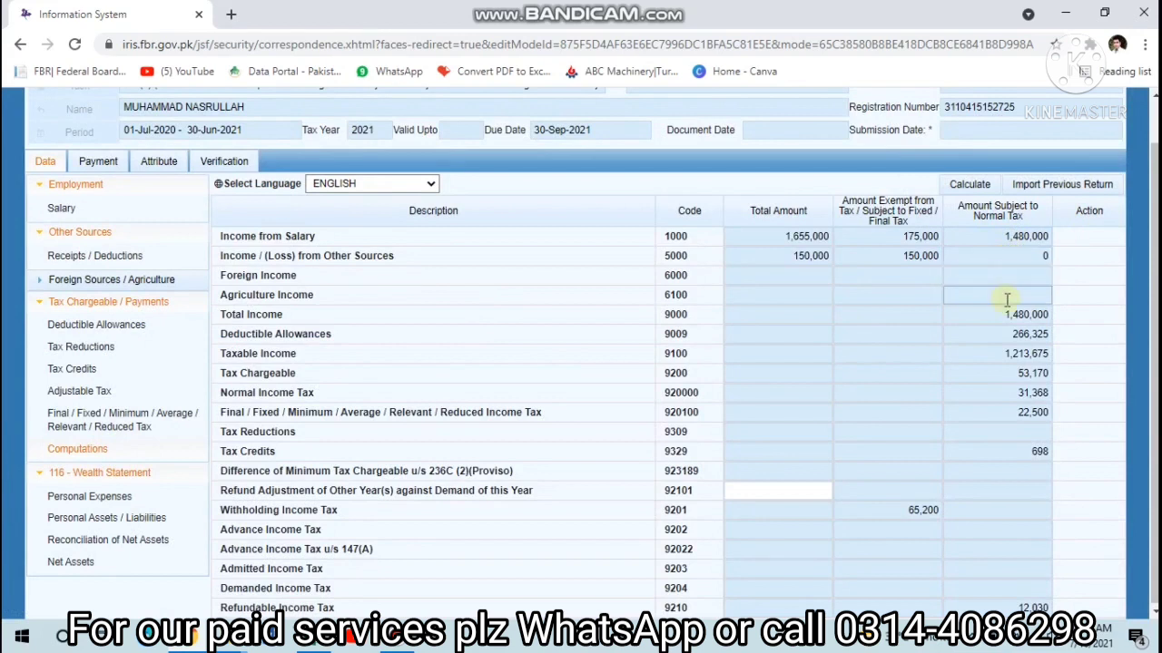
click(1007, 238)
key(ctrl+c)
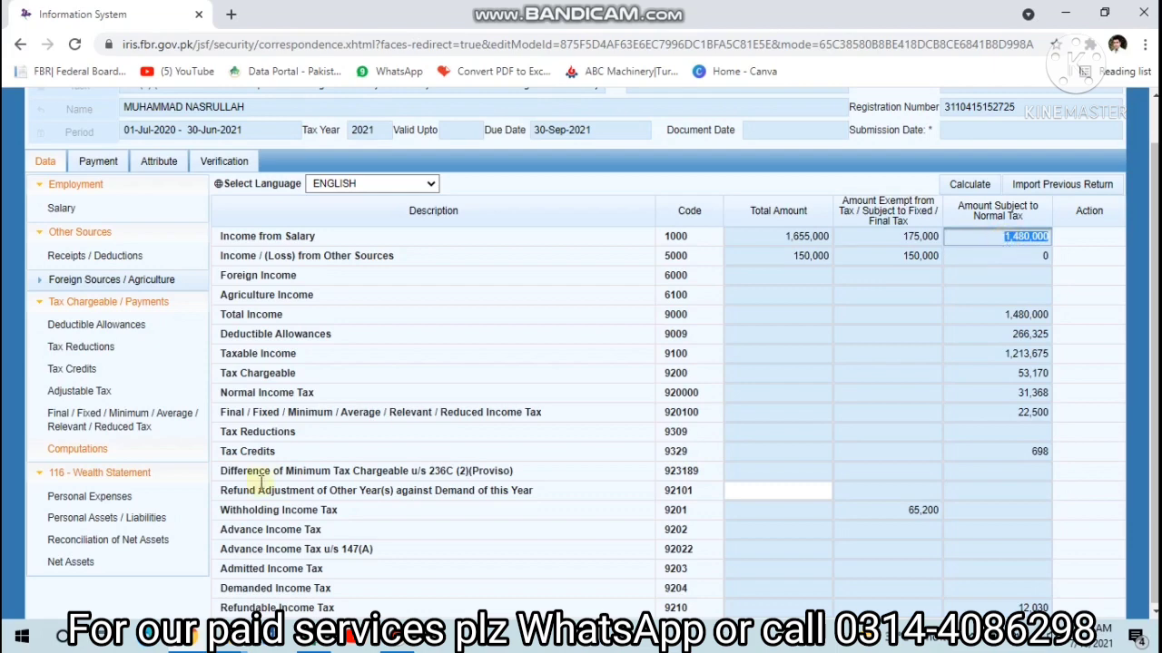
click(140, 539)
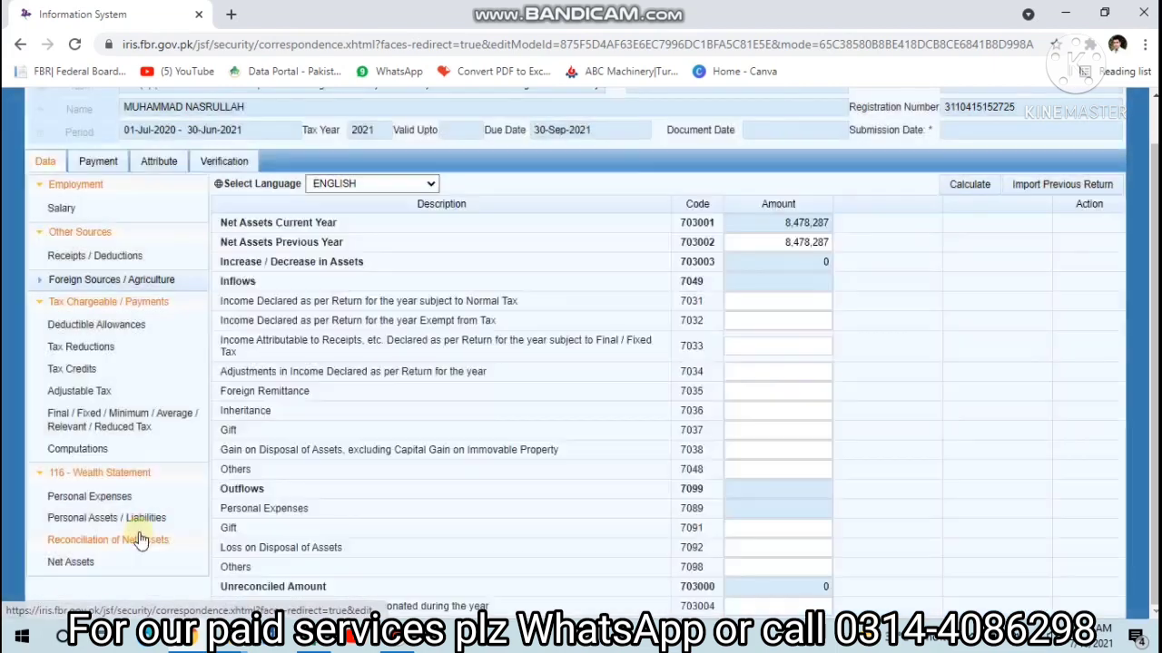
click(752, 305)
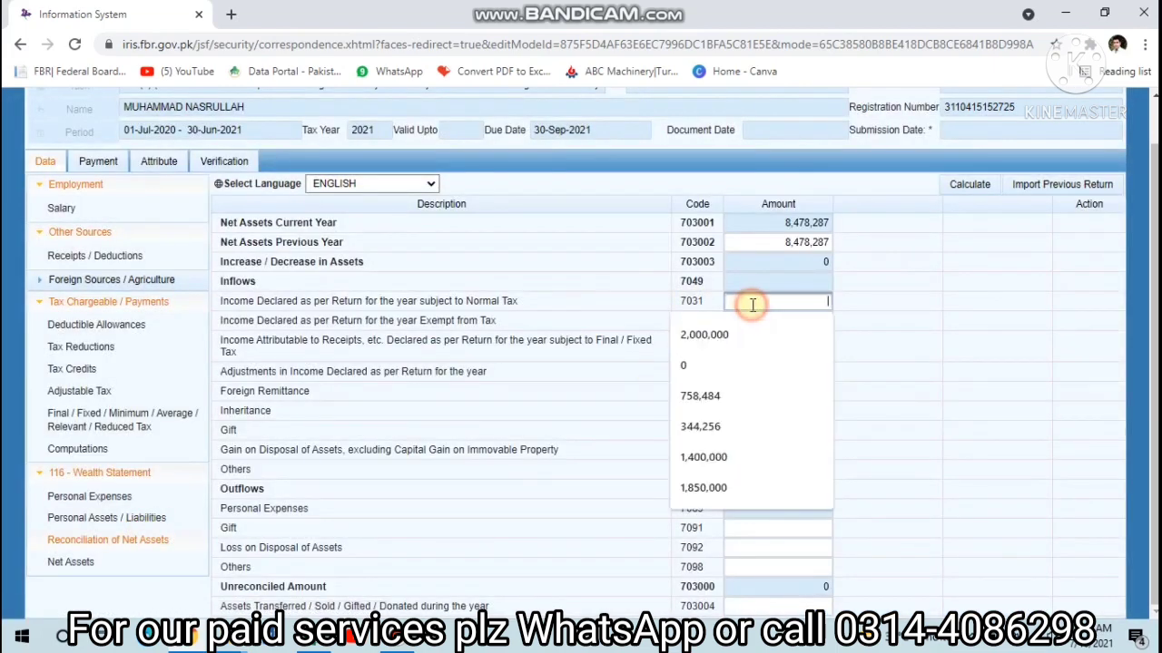
key(ctrl+v)
click(970, 192)
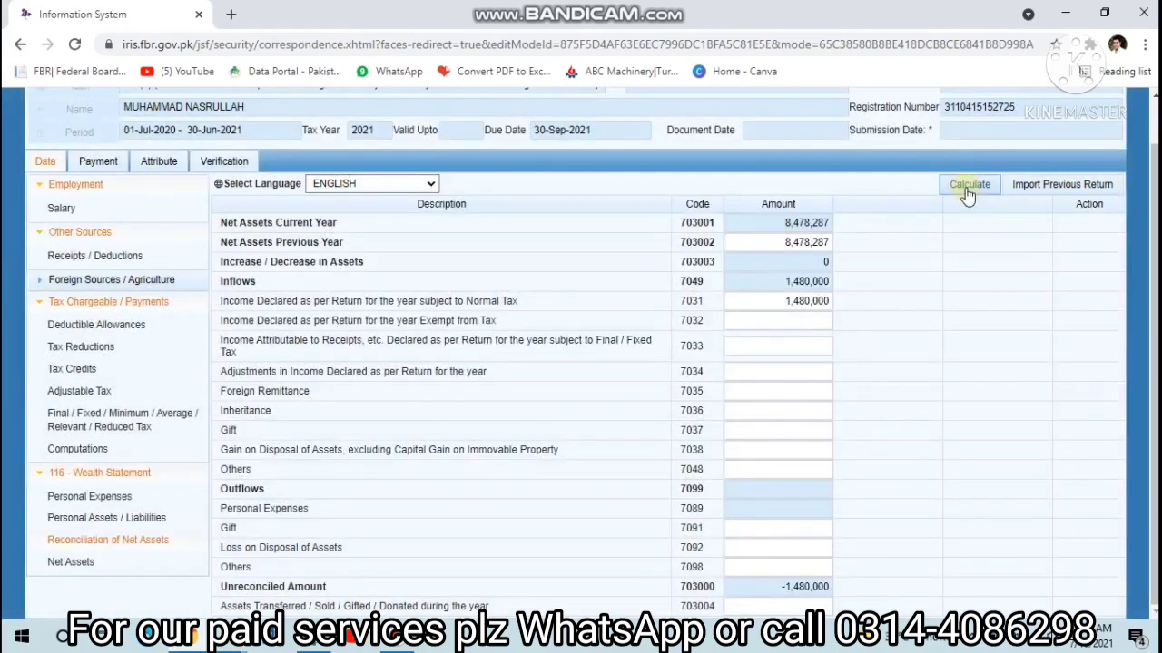
Step: Carry the exempt salary amount from Computations into the reconciliation as 175,000 income Exempt from Tax, and calculate
click(78, 449)
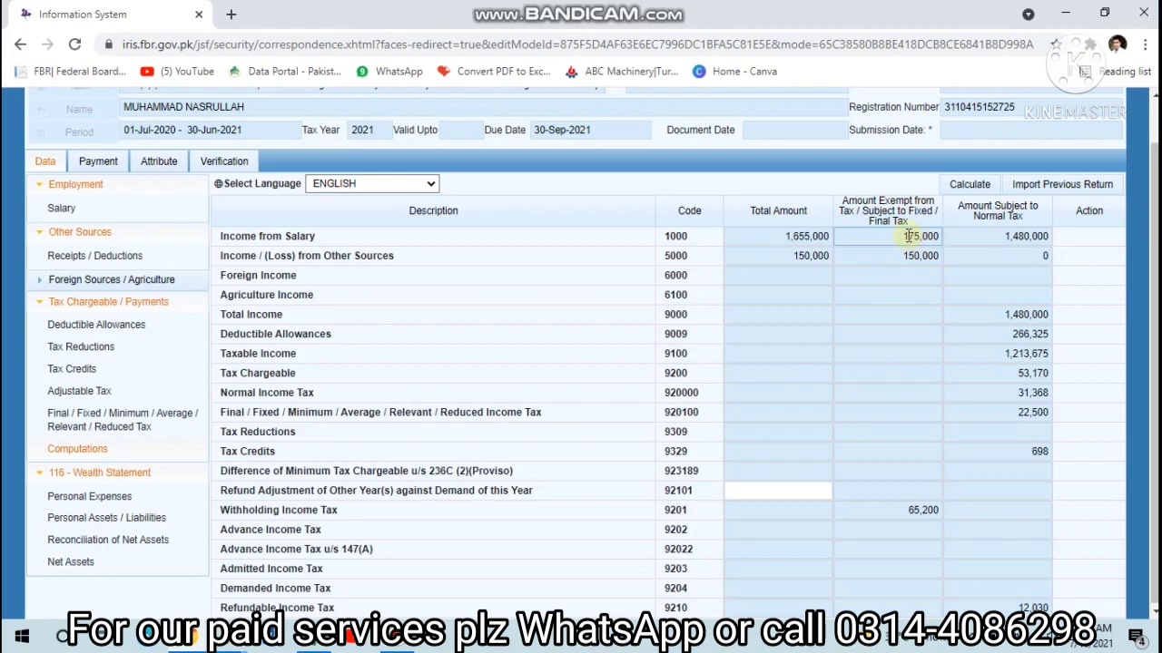
click(907, 236)
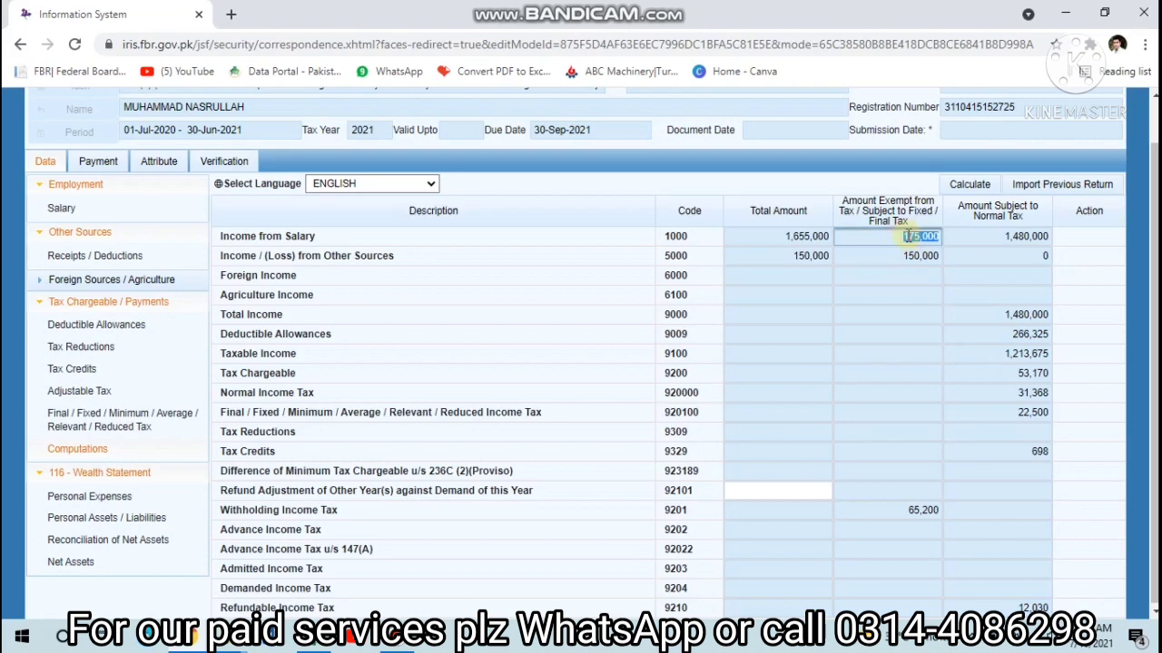
click(98, 541)
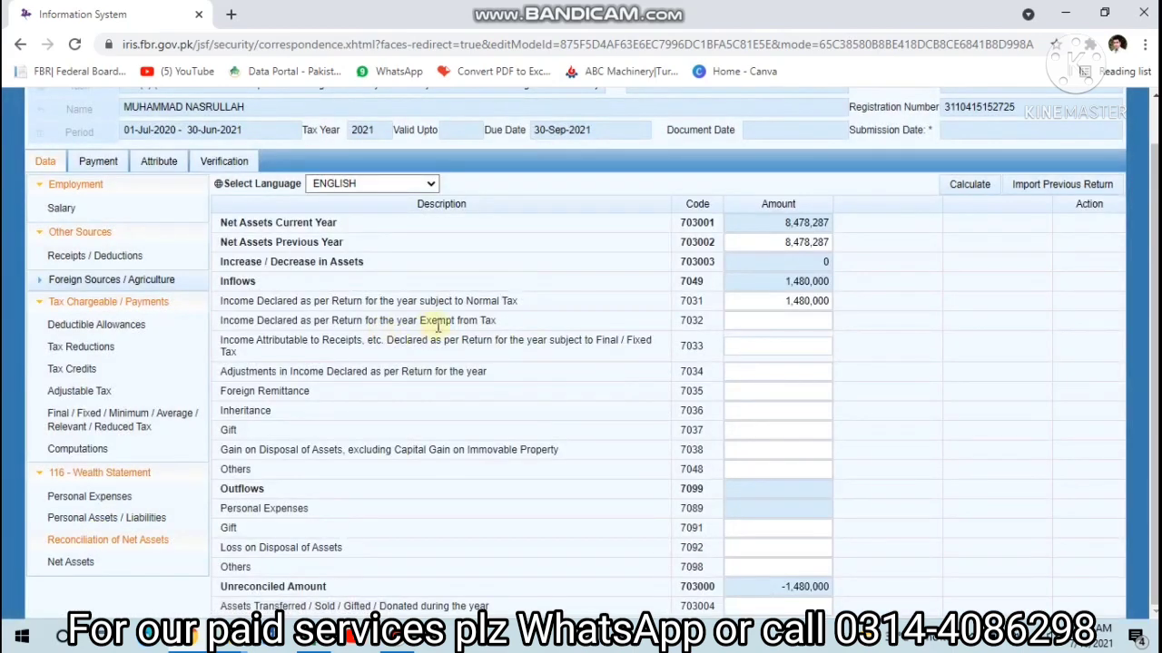
click(738, 322)
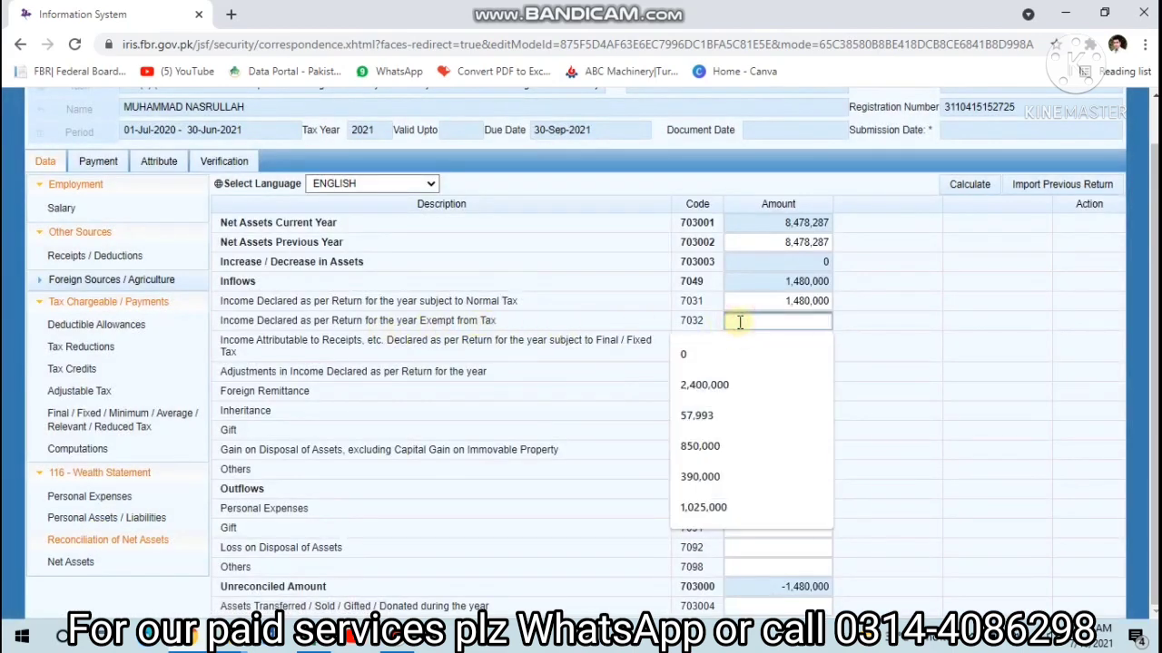
text(175,000)
click(985, 189)
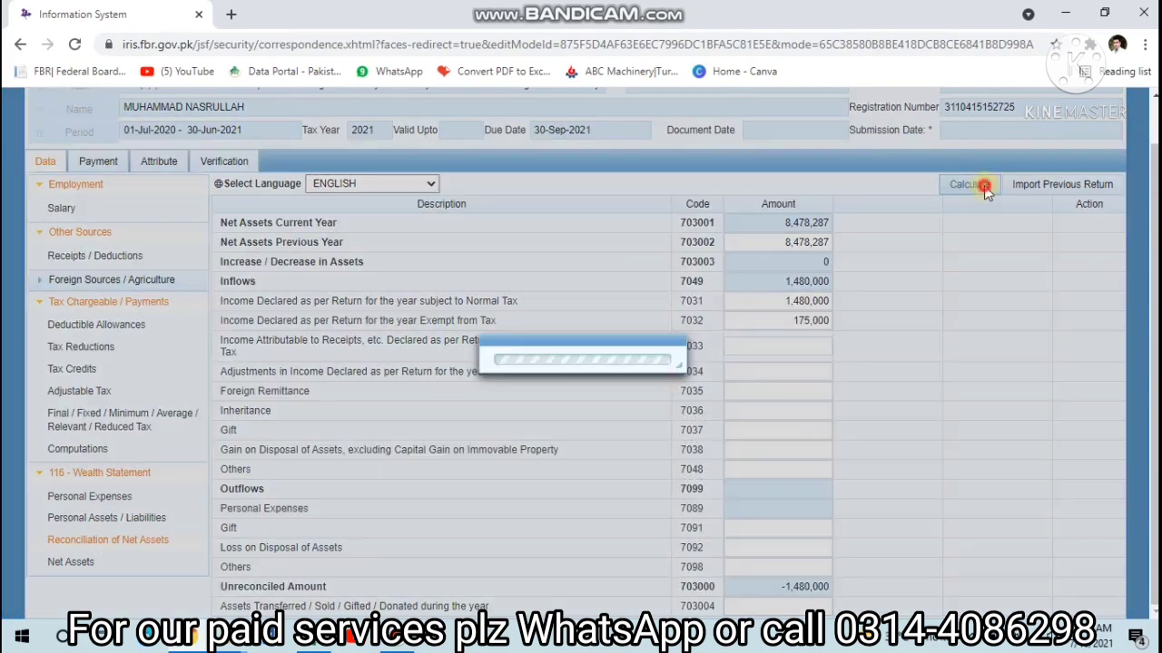
click(985, 190)
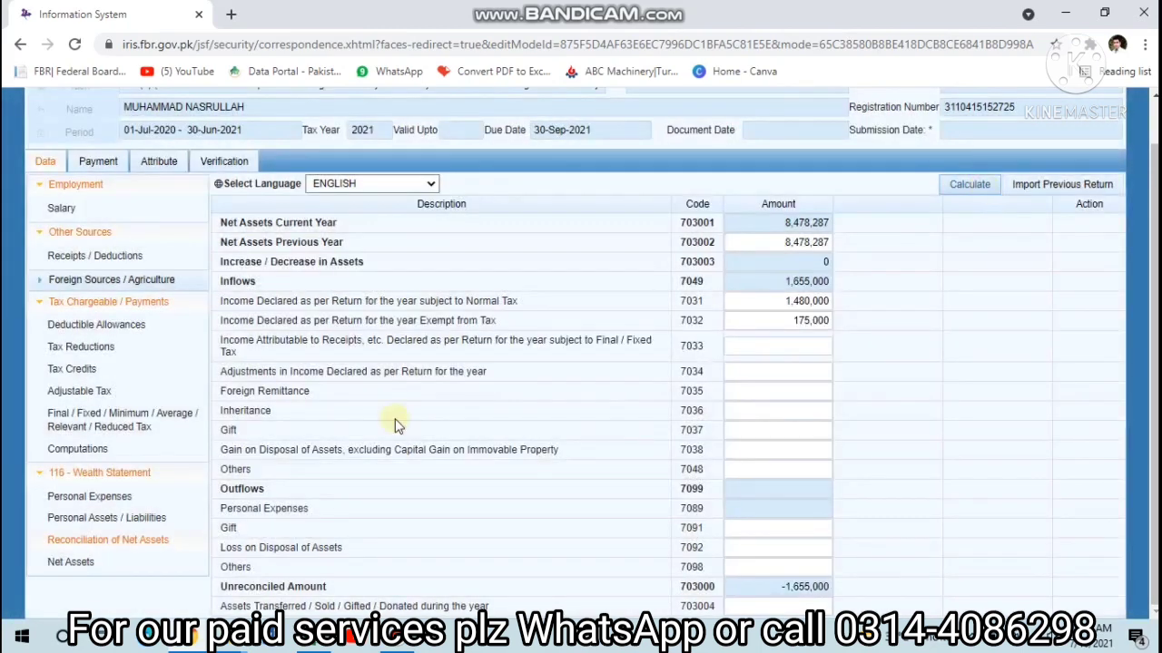
Step: Carry the other-sources amount from Computations into the reconciliation as 150,000 income subject to Final / Fixed Tax, and calculate
click(109, 448)
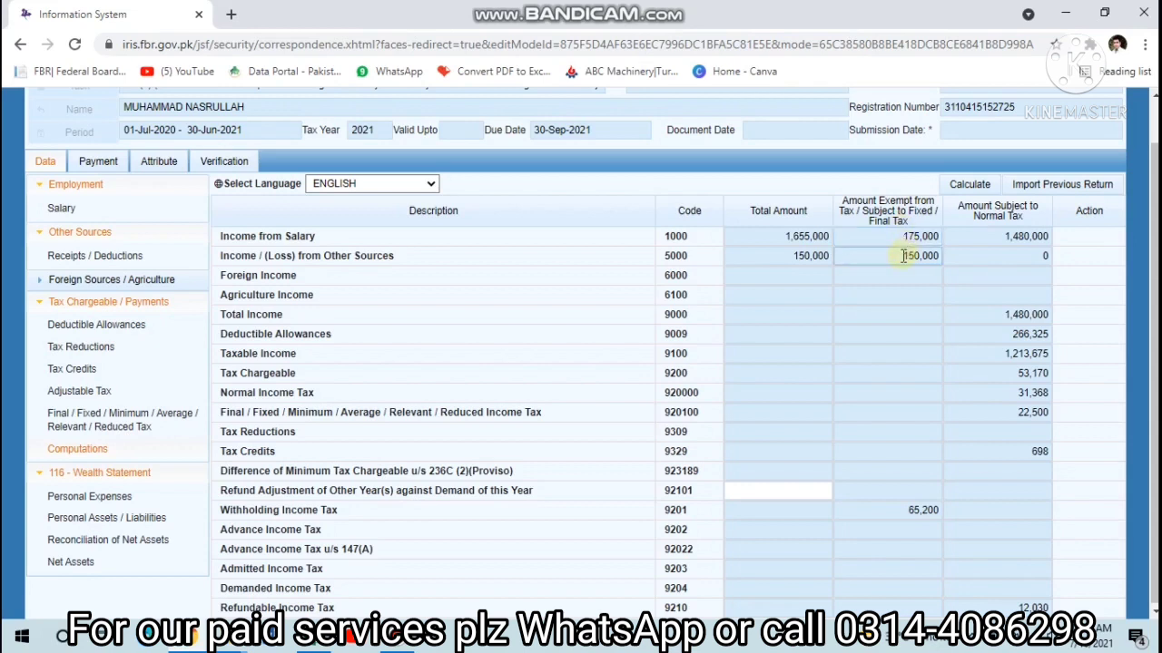
double_click(903, 256)
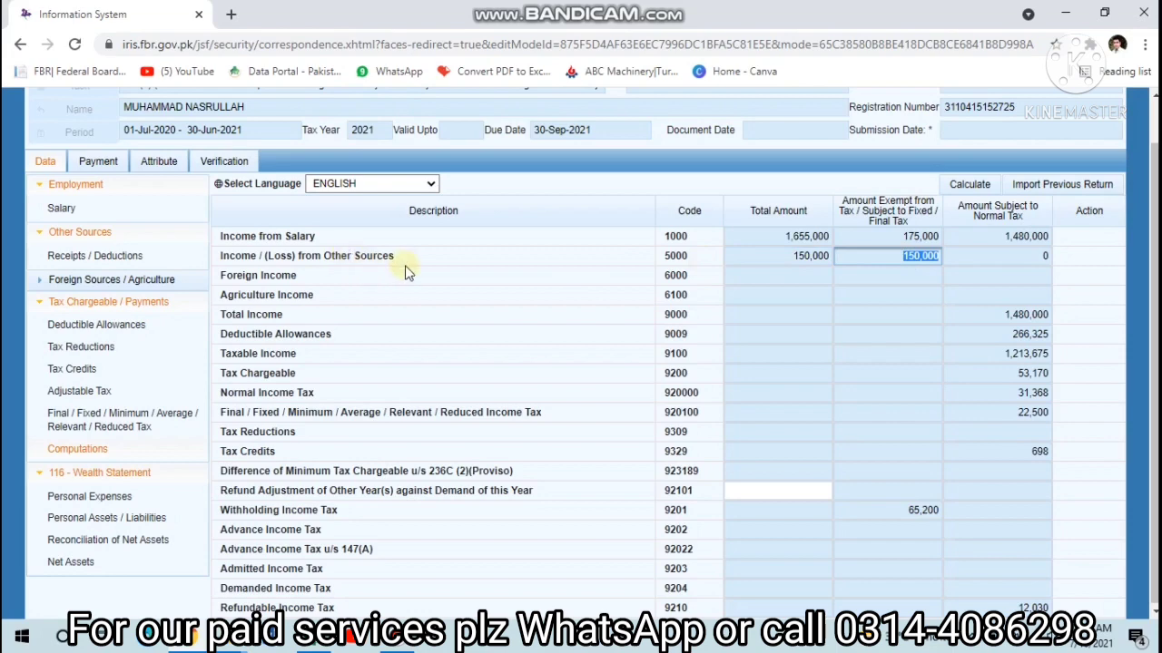
click(79, 541)
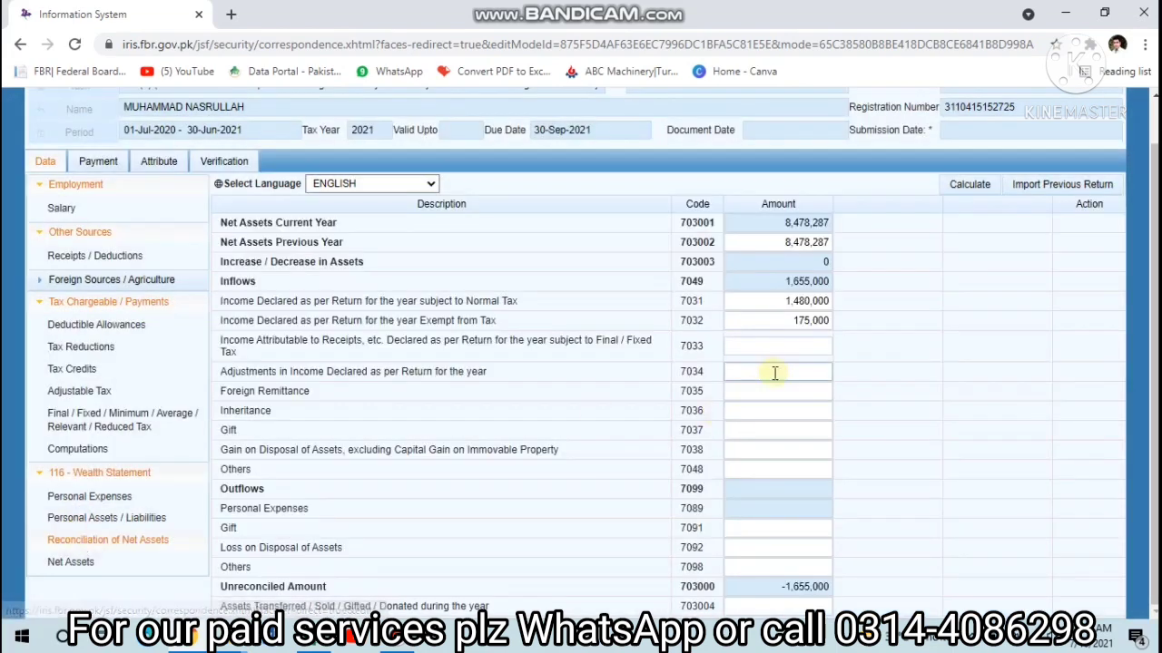
click(762, 346)
text(1500000)
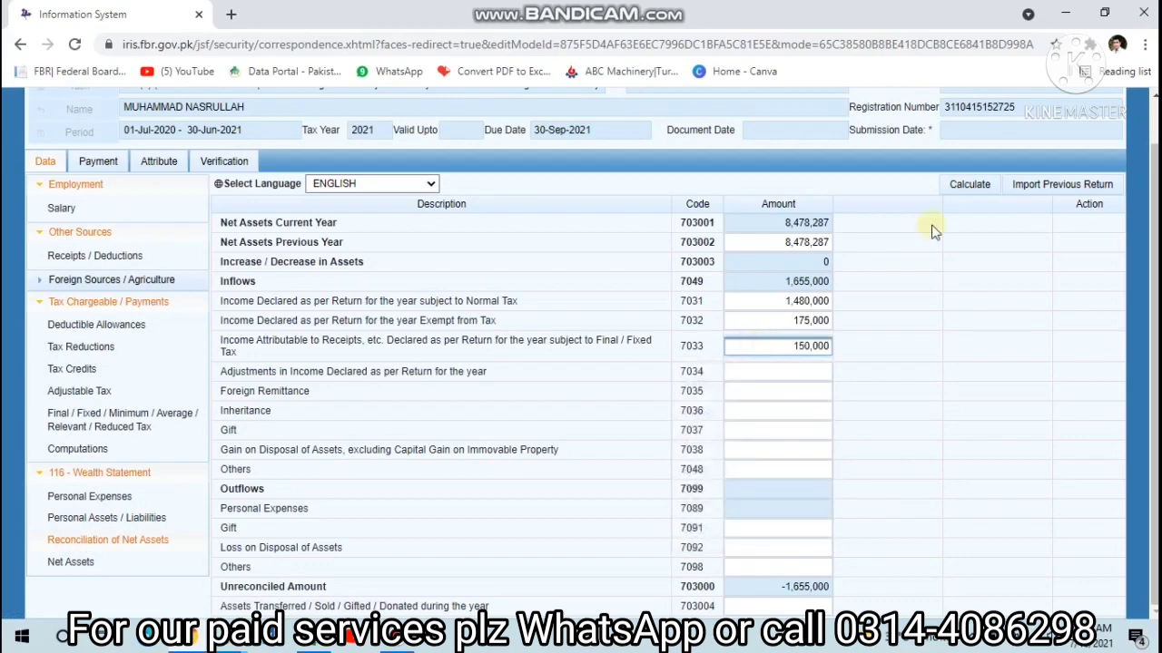
click(971, 181)
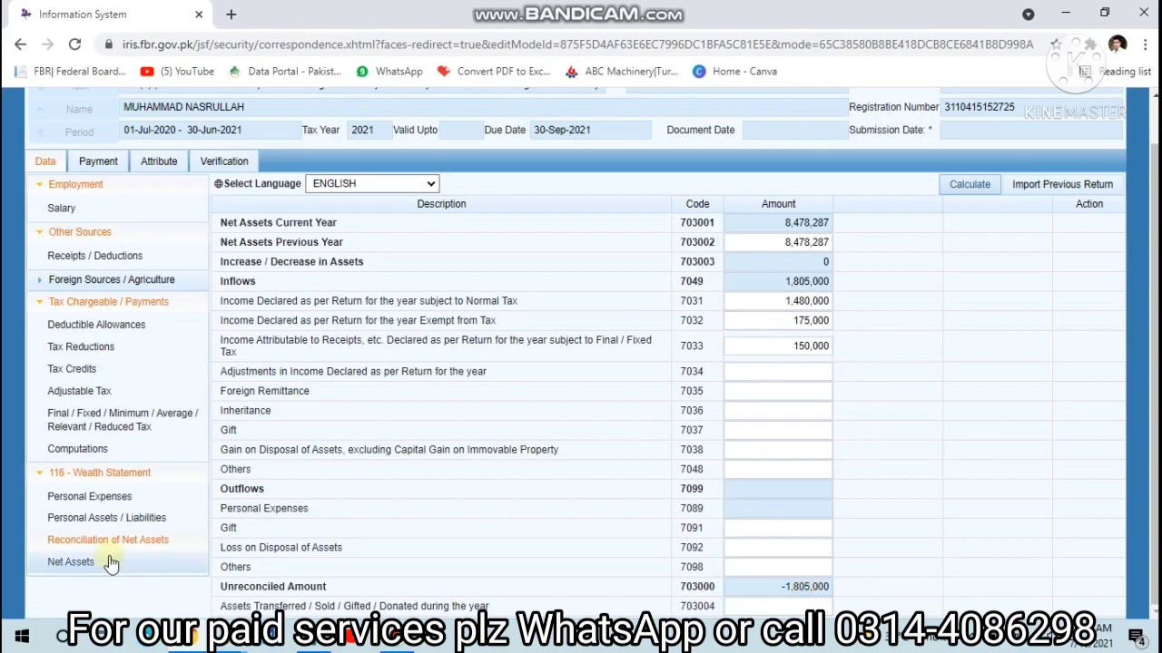
Step: In Personal Assets / Liabilities, set the amount of the 5 marla residential plot to 1,500,000, and calculate
click(109, 524)
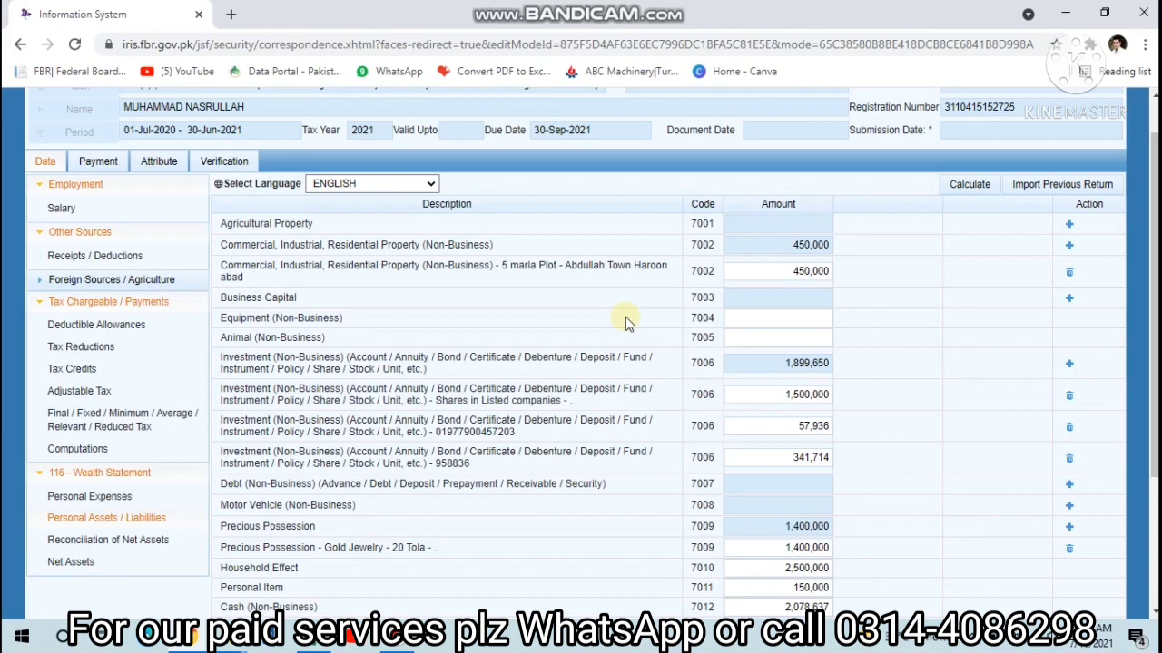
click(771, 271)
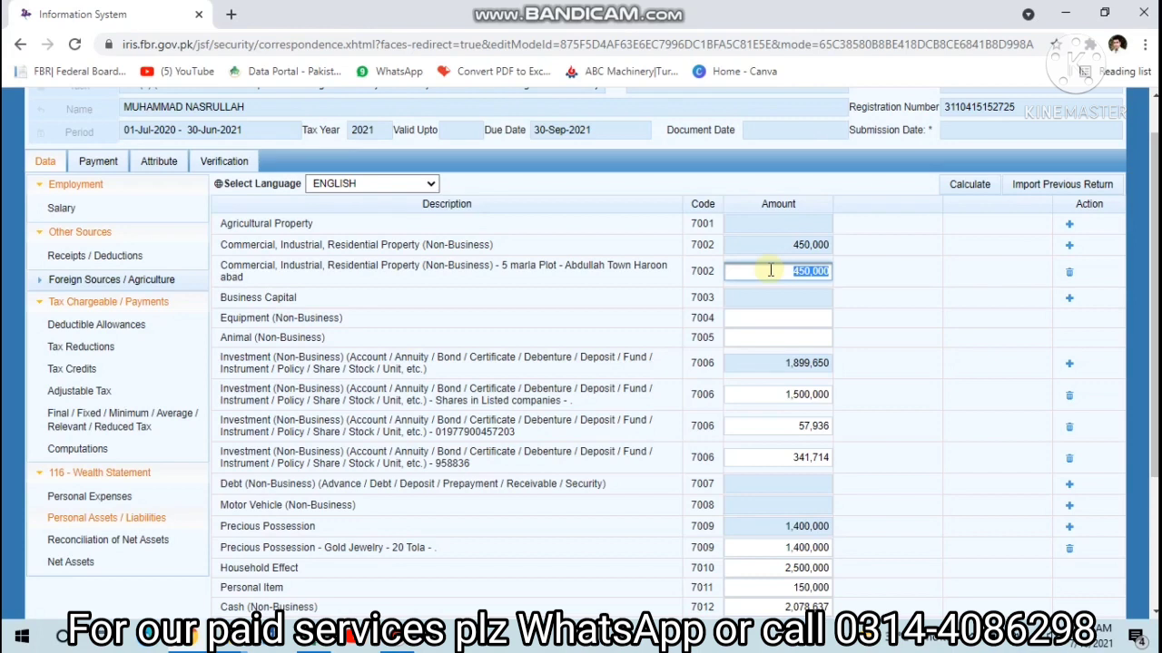
text(150000)
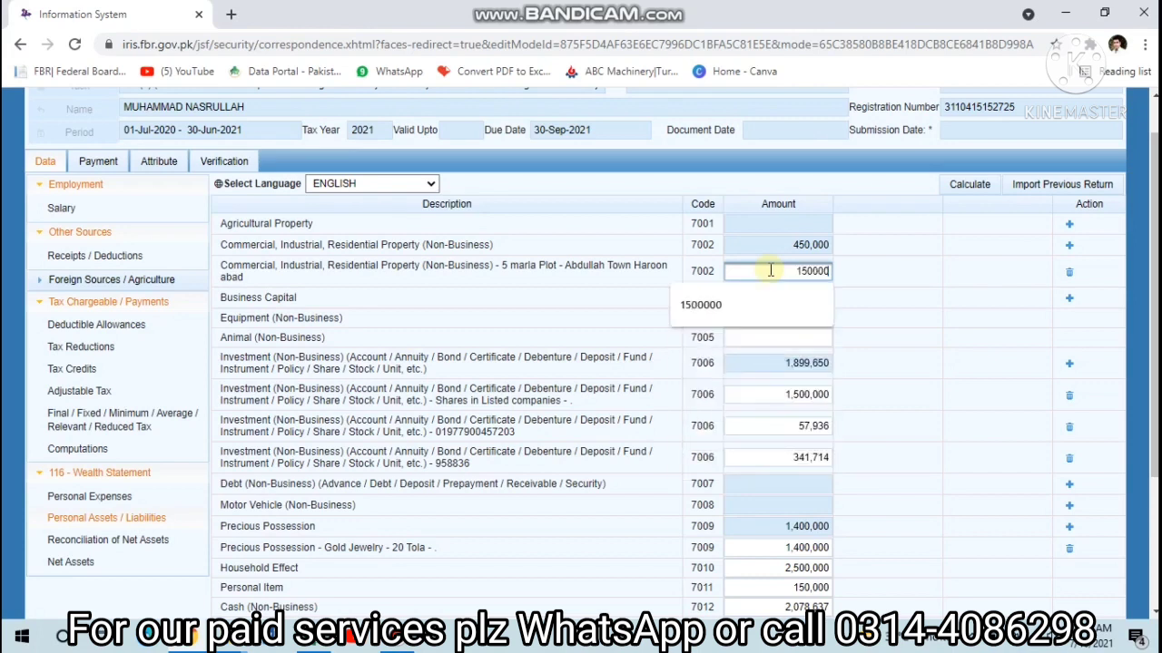
text(0)
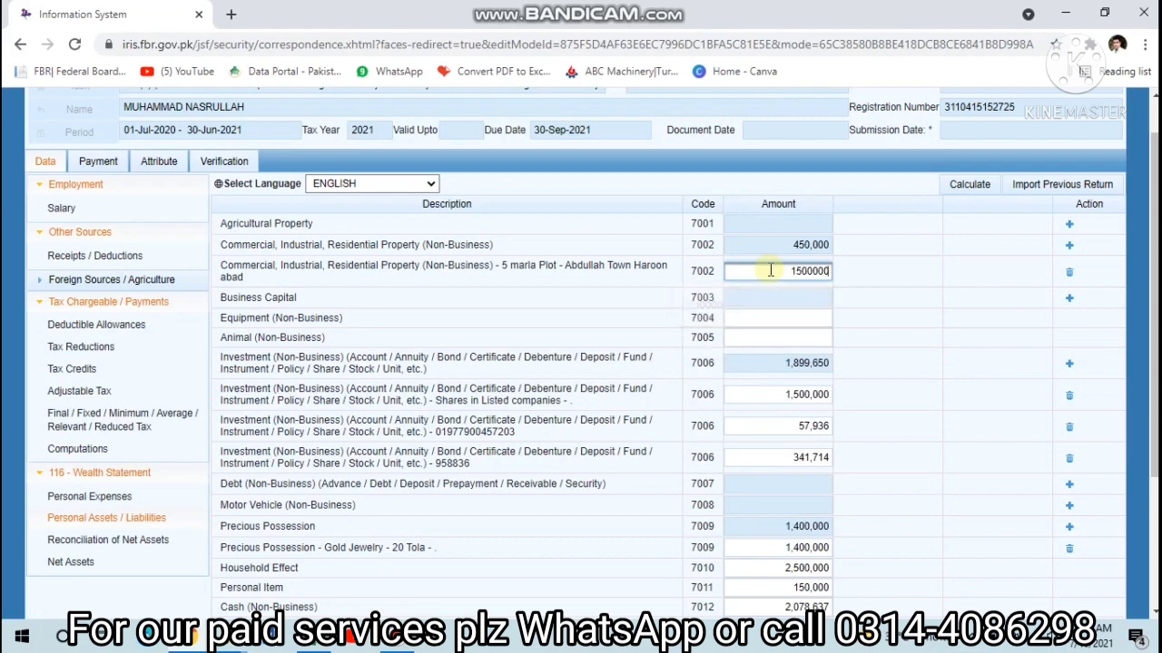
click(951, 183)
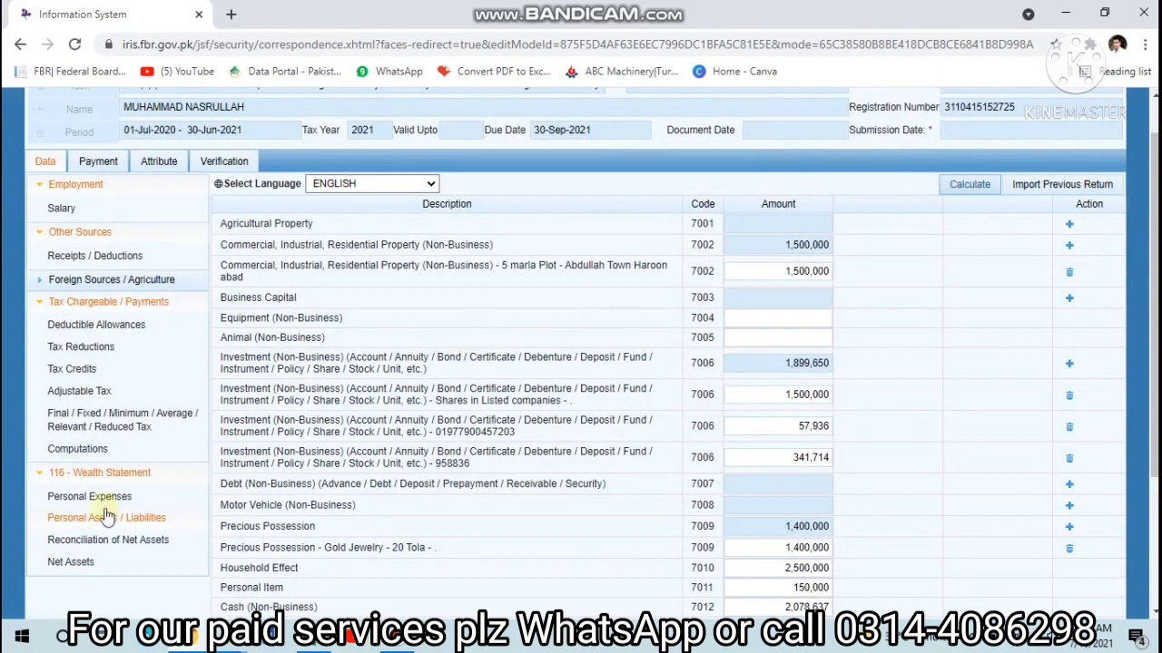
Step: Set the investment in shares in listed companies to 1,000,000, dismiss the Windows restart notice, and calculate
click(779, 396)
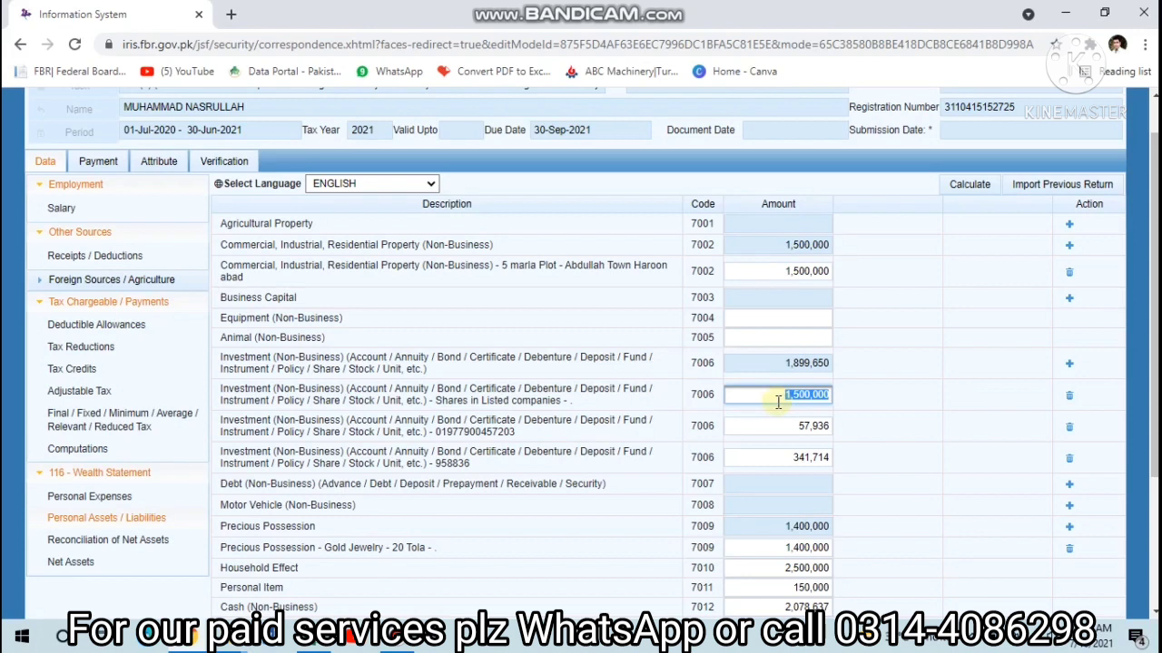
text(100)
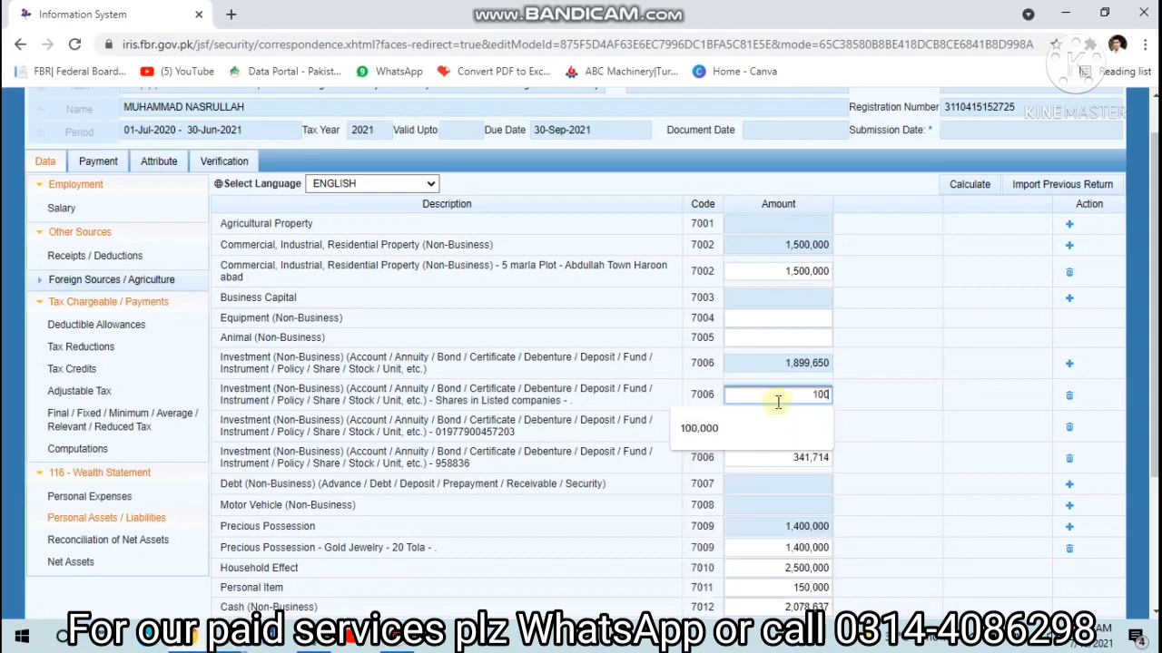
text(0000)
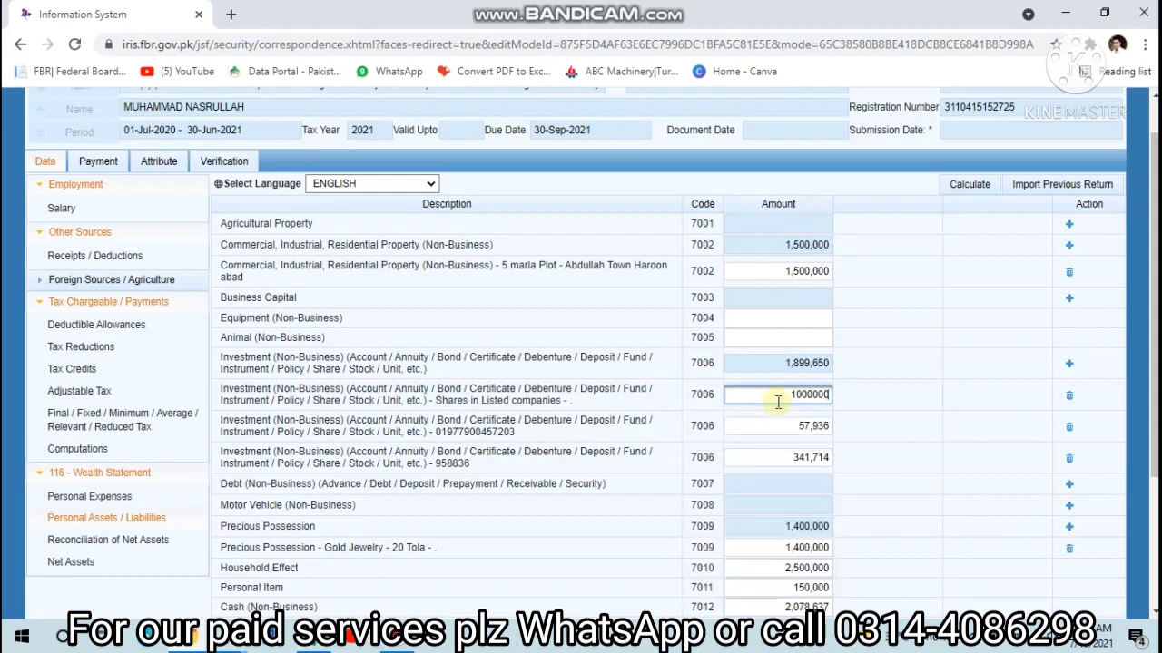
click(962, 185)
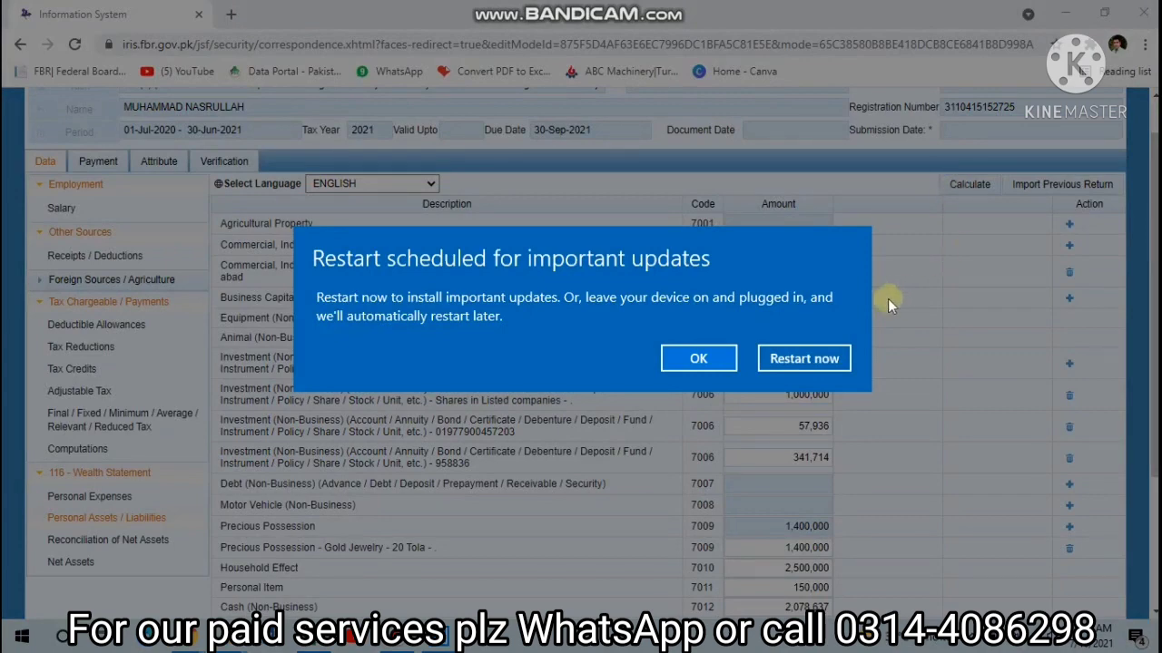
click(708, 365)
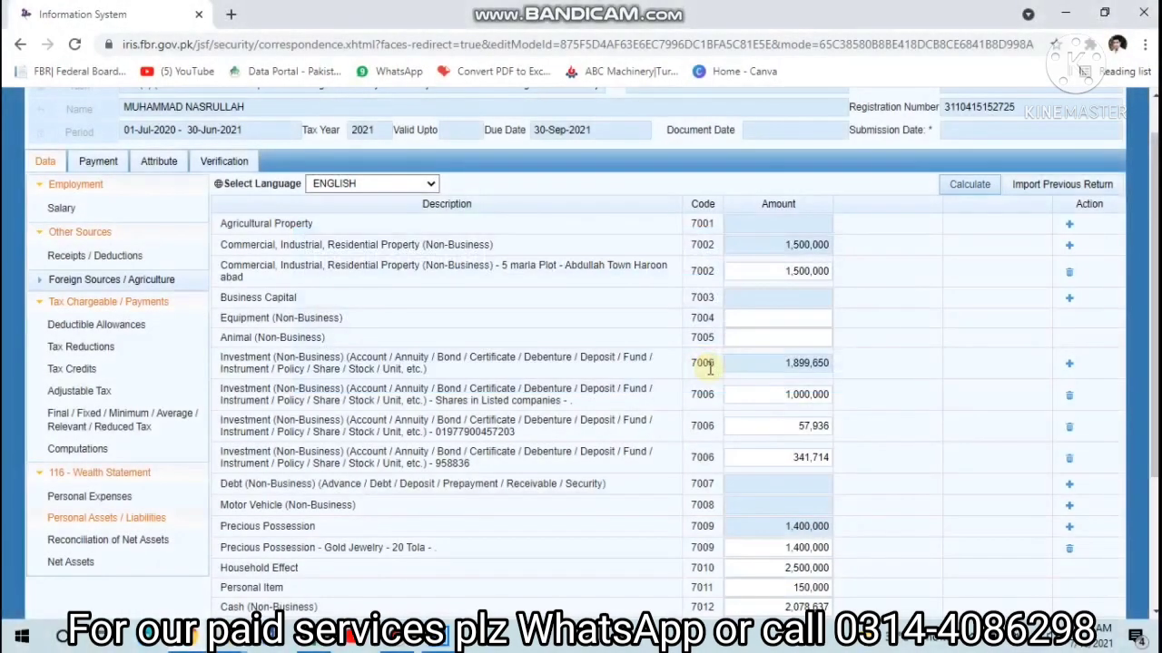
click(969, 186)
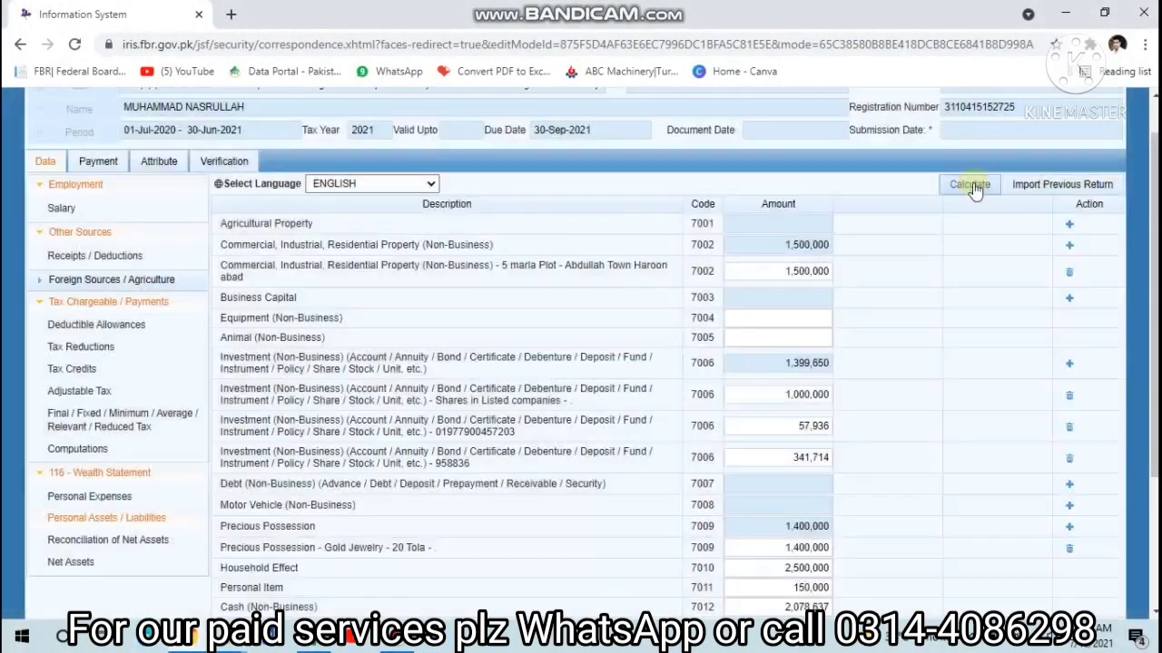
double_click(773, 430)
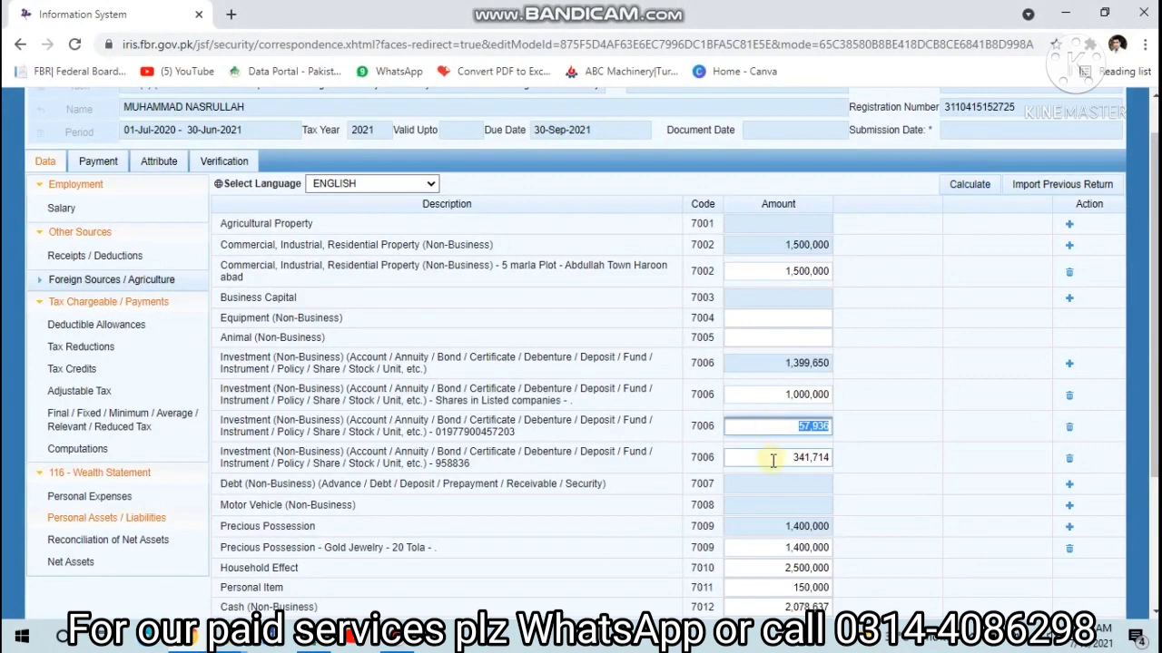
double_click(772, 459)
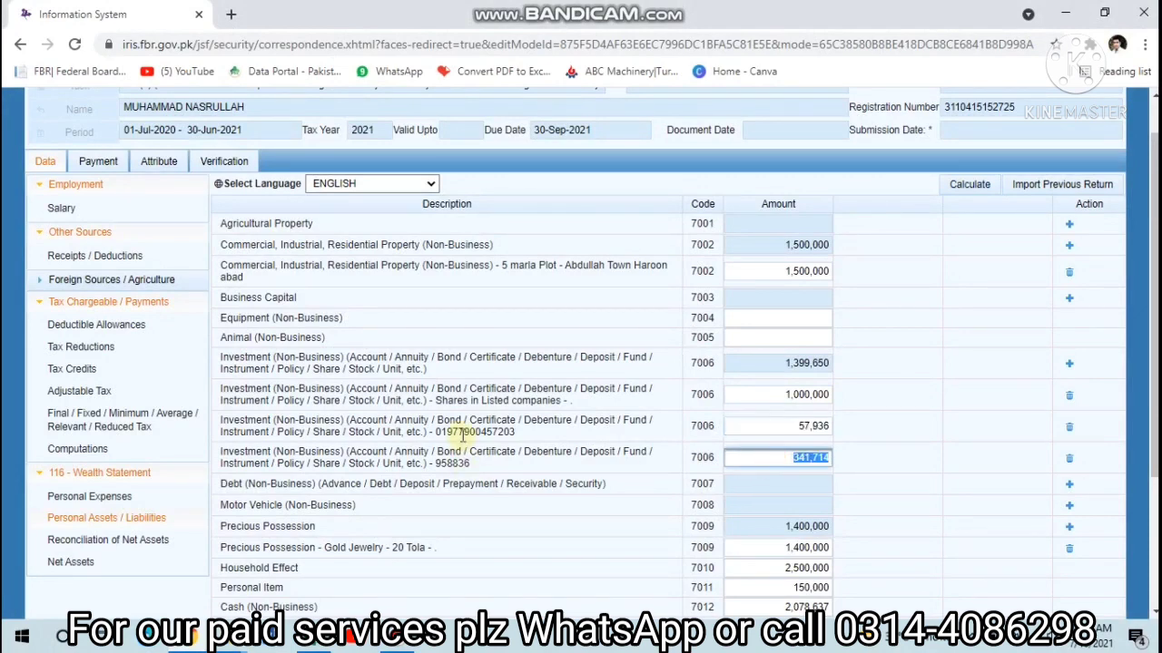
scroll(462, 435, down, 3)
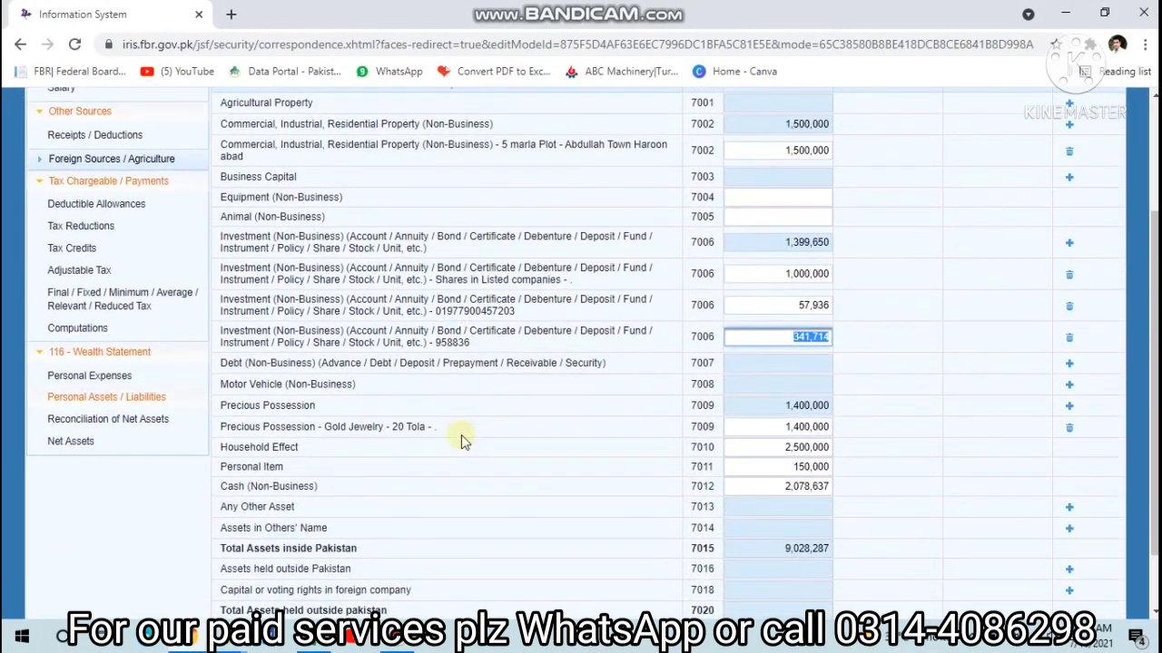
double_click(776, 486)
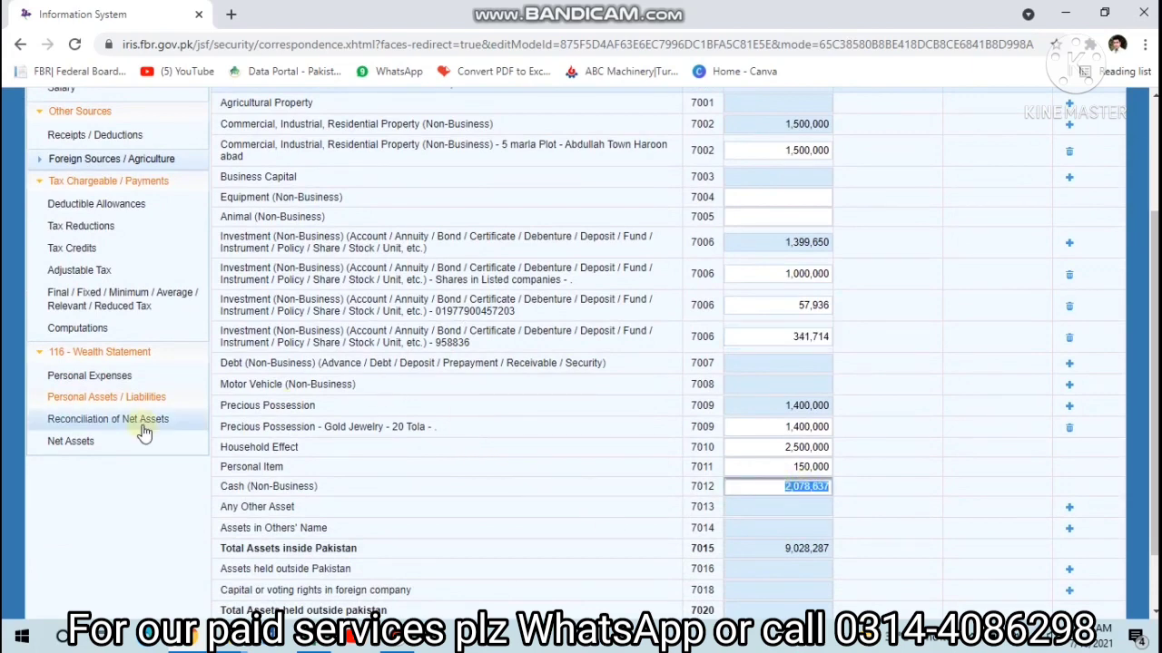
Step: In Personal Expenses, enter 50,000 for Donation, Zakat, etc. and 450,000 for Other Personal / Household Expenses, calculate, and check the net assets reconciliation
click(89, 376)
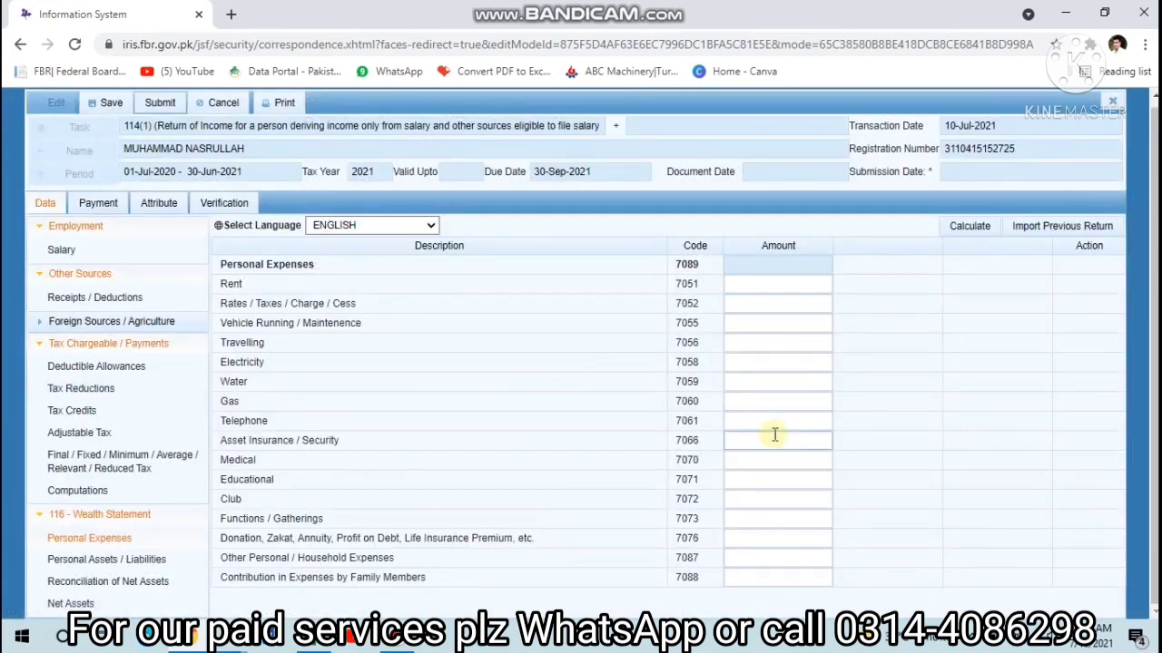
click(747, 540)
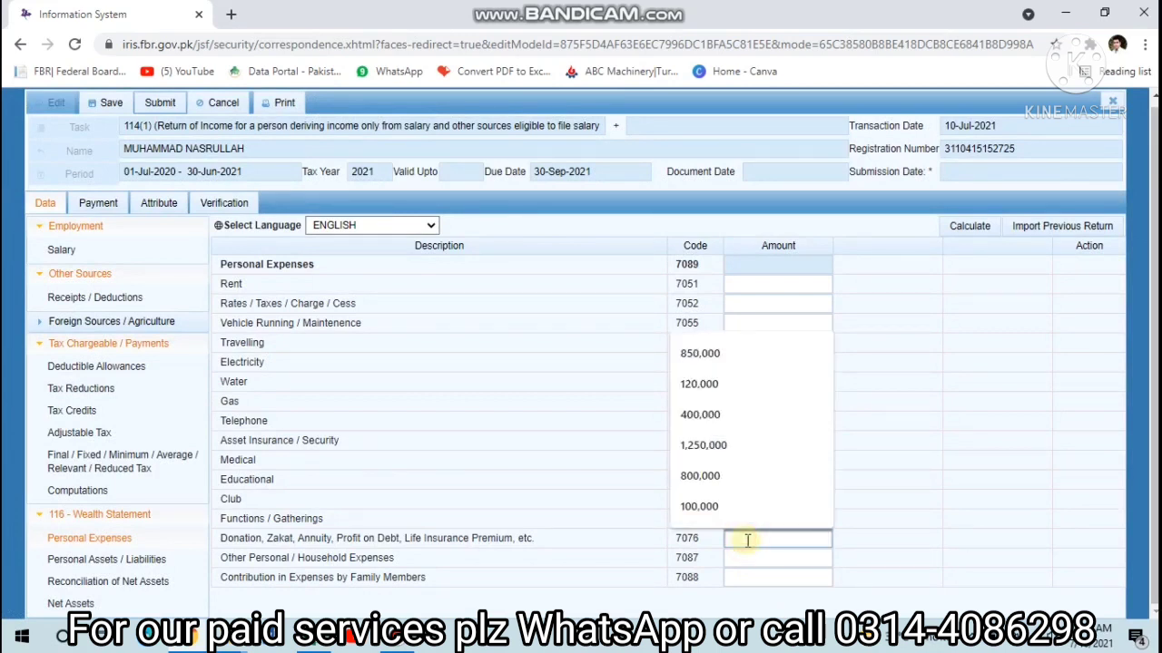
text(50000)
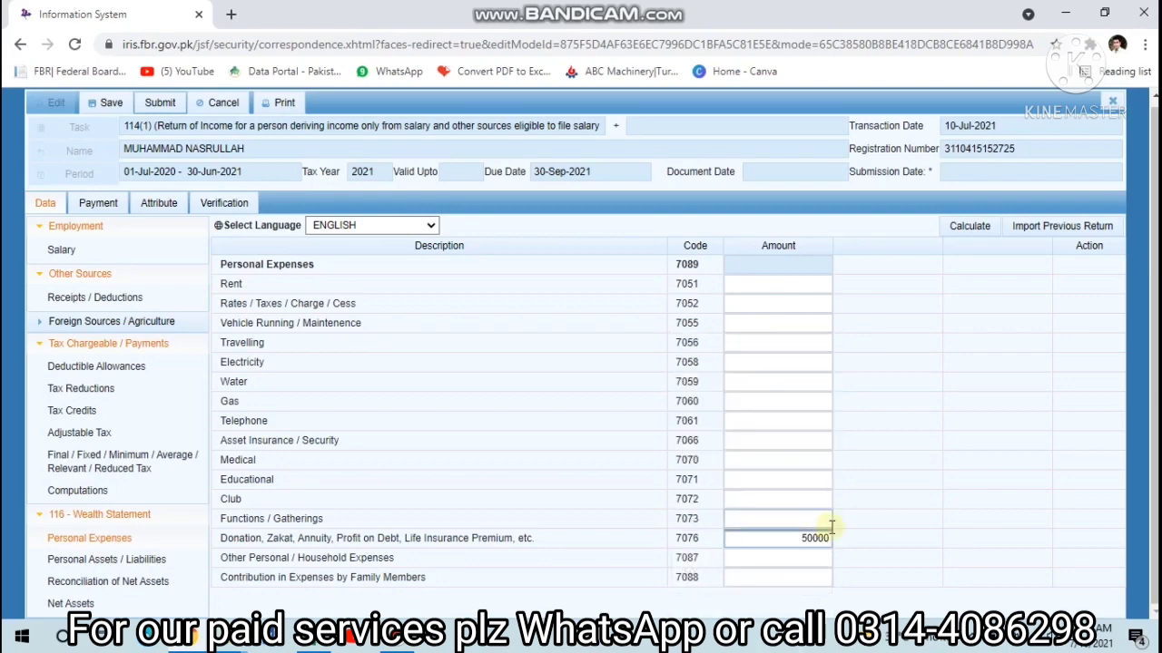
key(Tab)
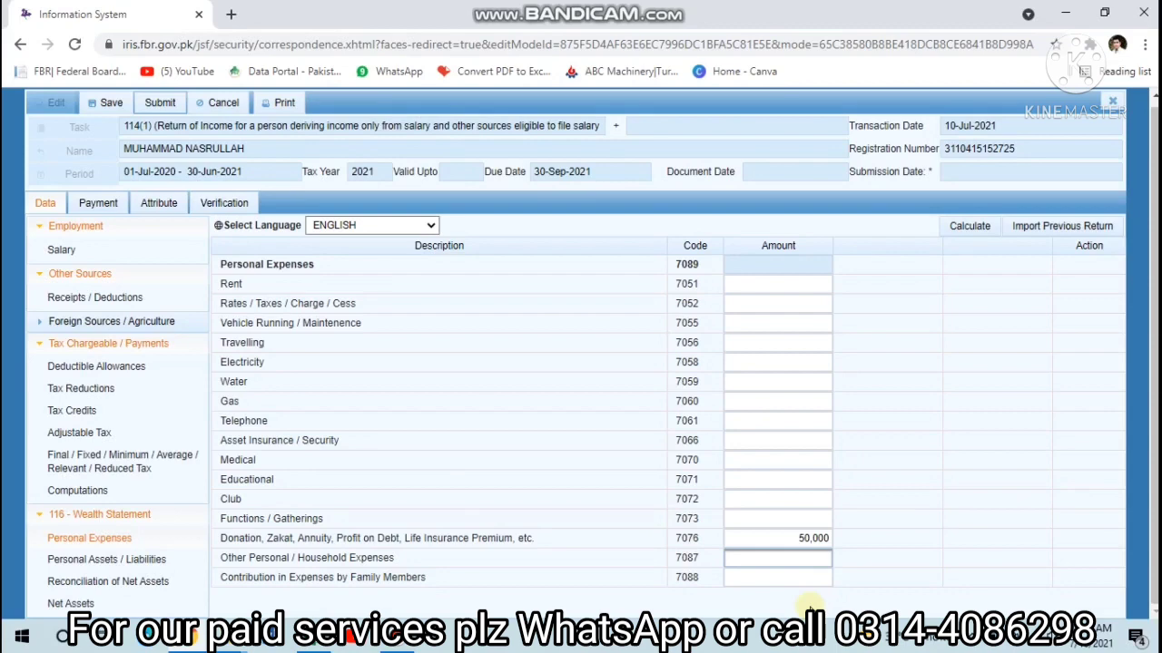
text(450000)
click(962, 228)
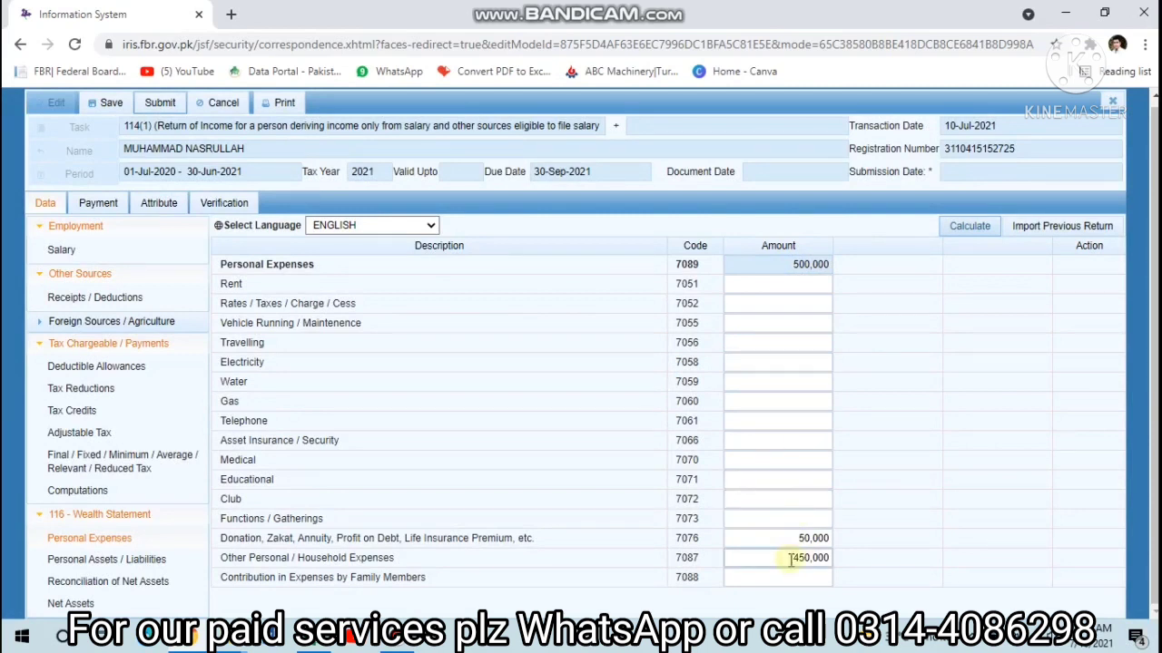
click(107, 582)
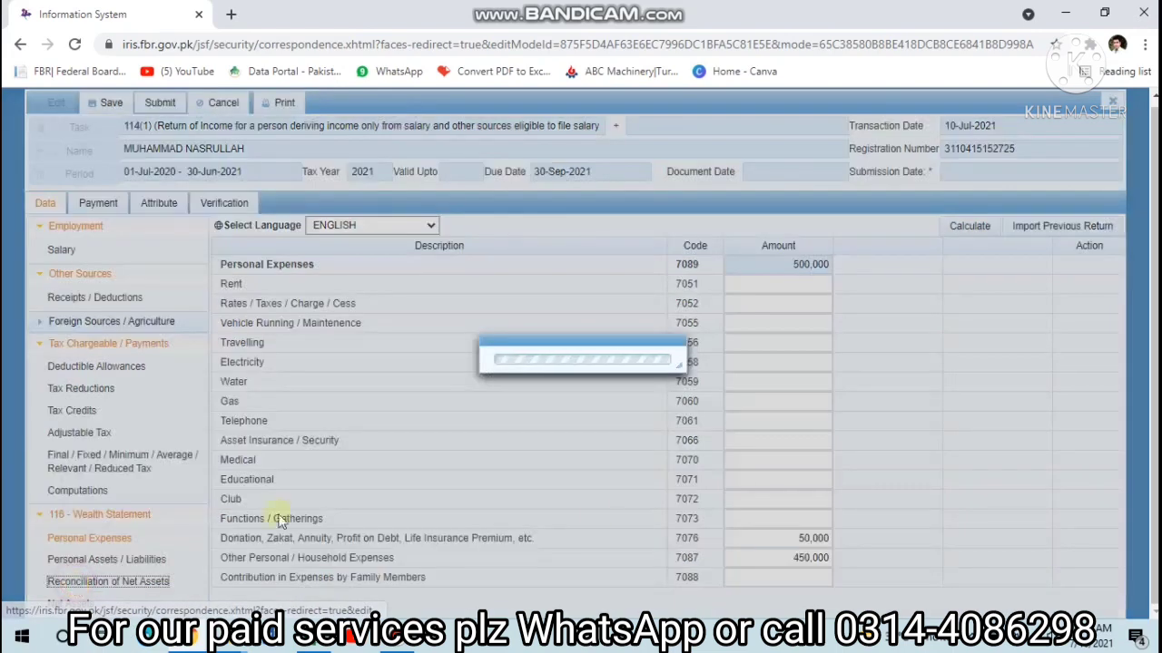
scroll(630, 527, down, 1)
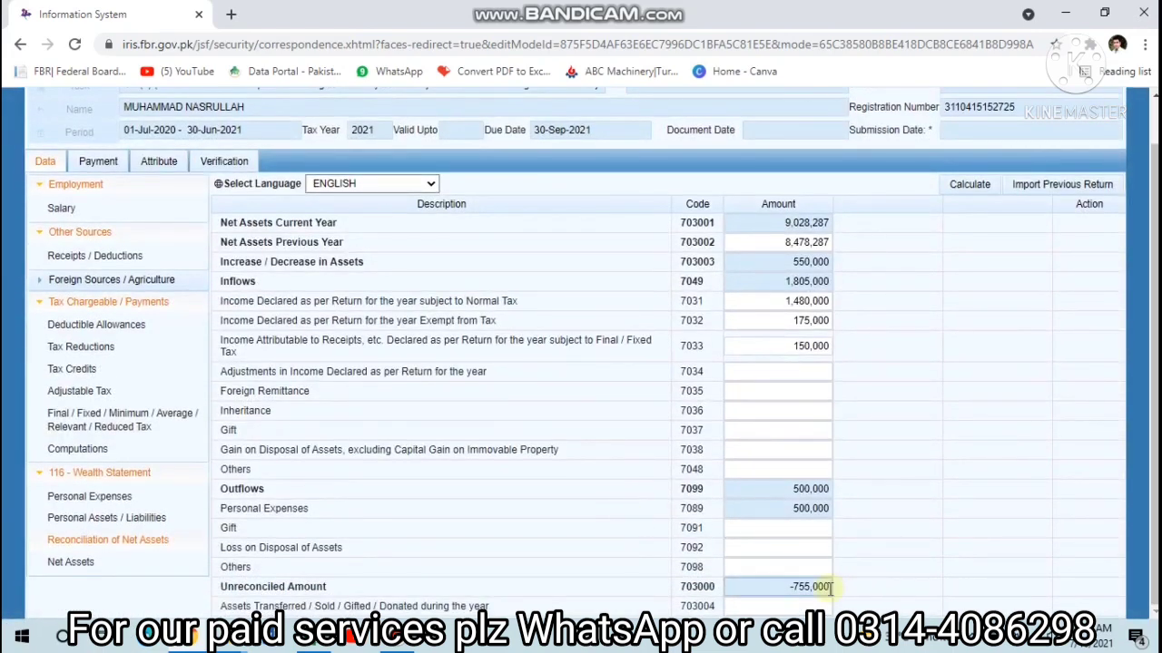
Step: In Personal Assets / Liabilities, add a Commercial, Industrial, Residential Property entry named 10 Marla Plot with the plot's location as contents
click(66, 519)
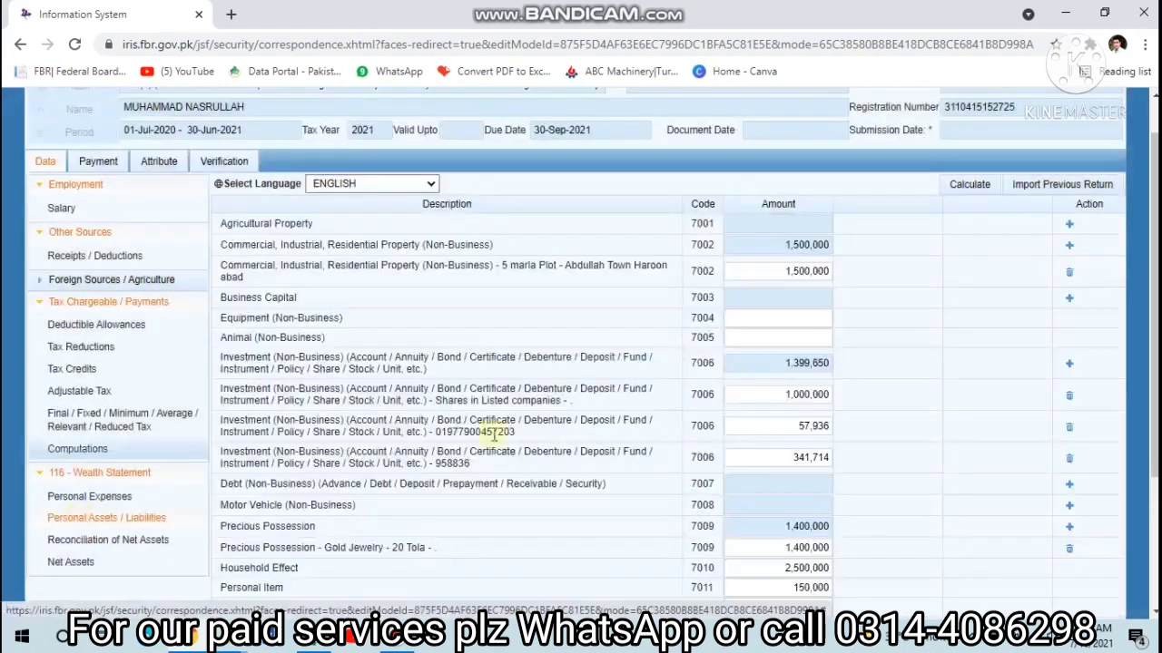
scroll(860, 446, down, 2)
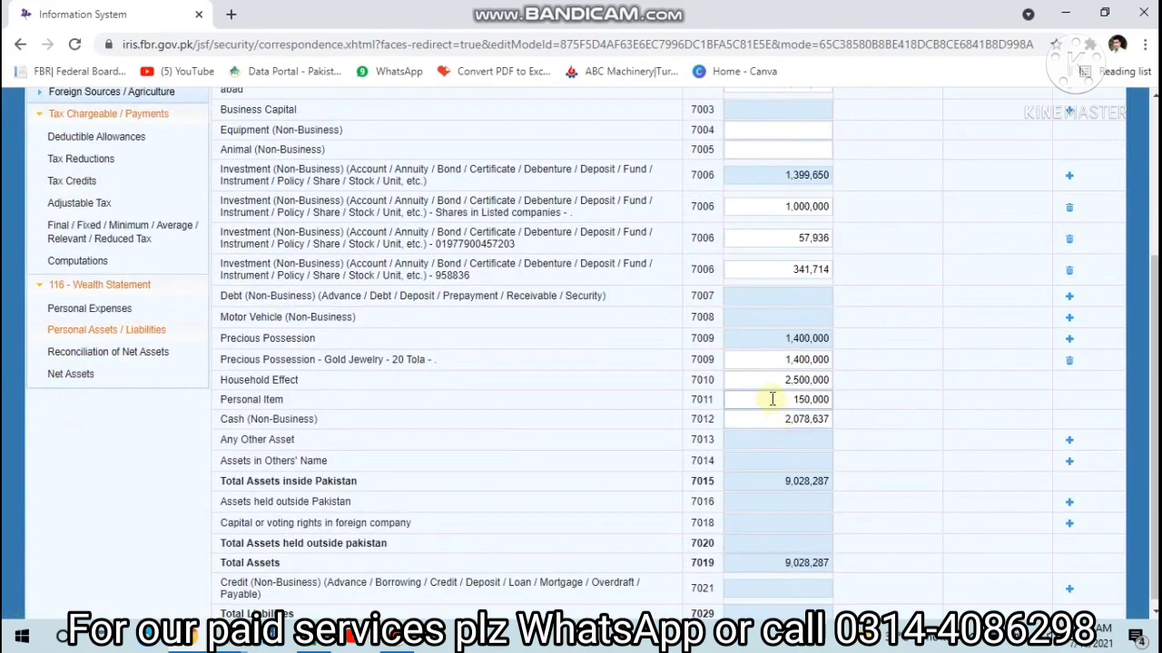
scroll(772, 400, up, 2)
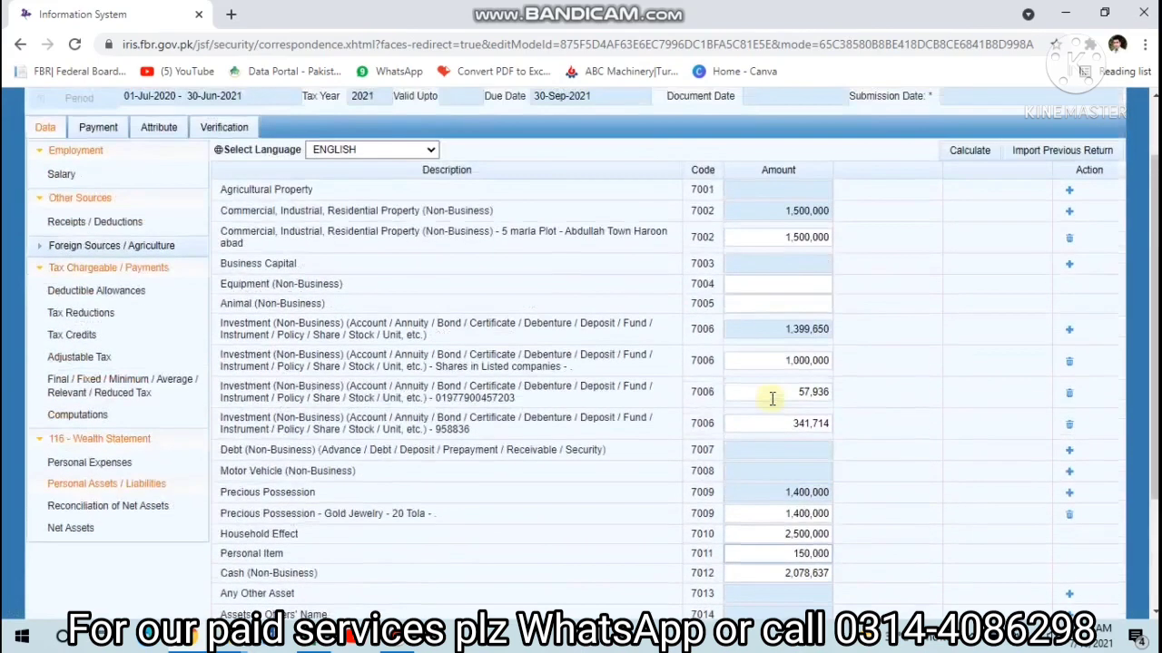
click(1070, 213)
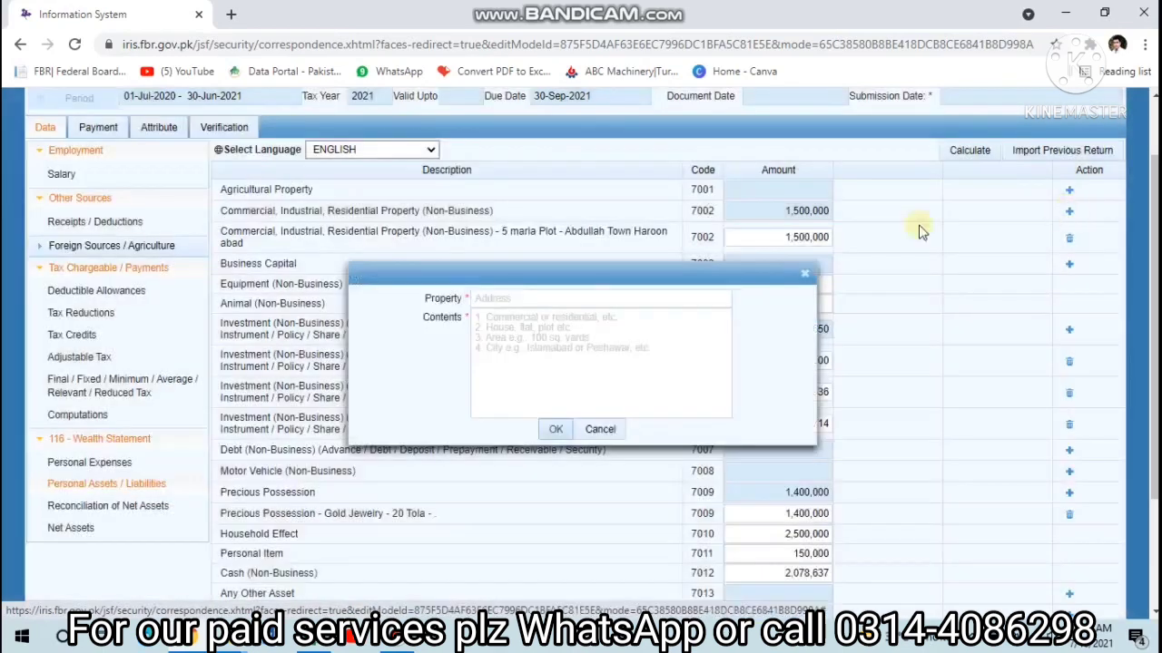
click(523, 300)
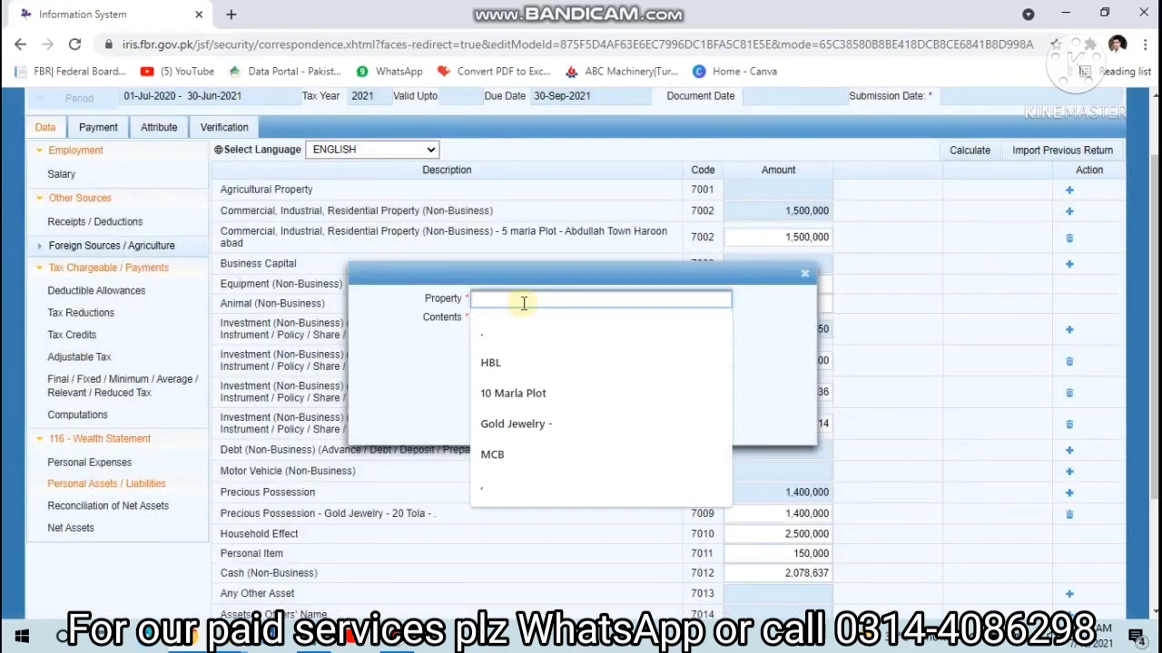
click(513, 397)
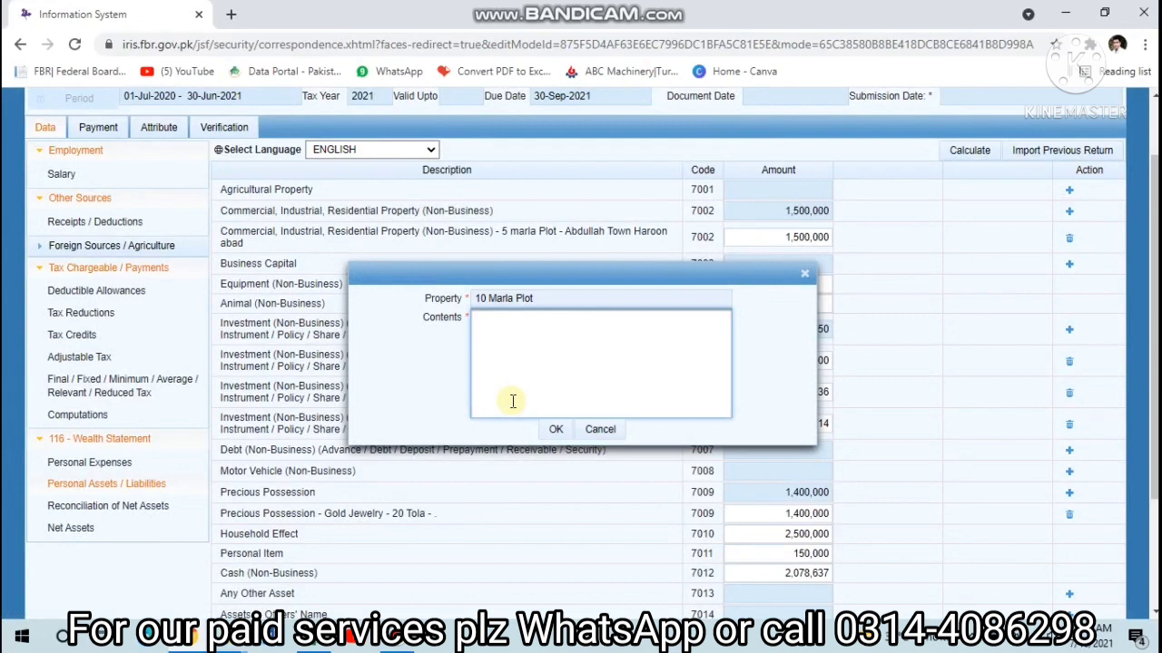
text(Grad)
key(BackSpace)
key(BackSpace)
key(BackSpace)
text(arden town Laho)
click(554, 429)
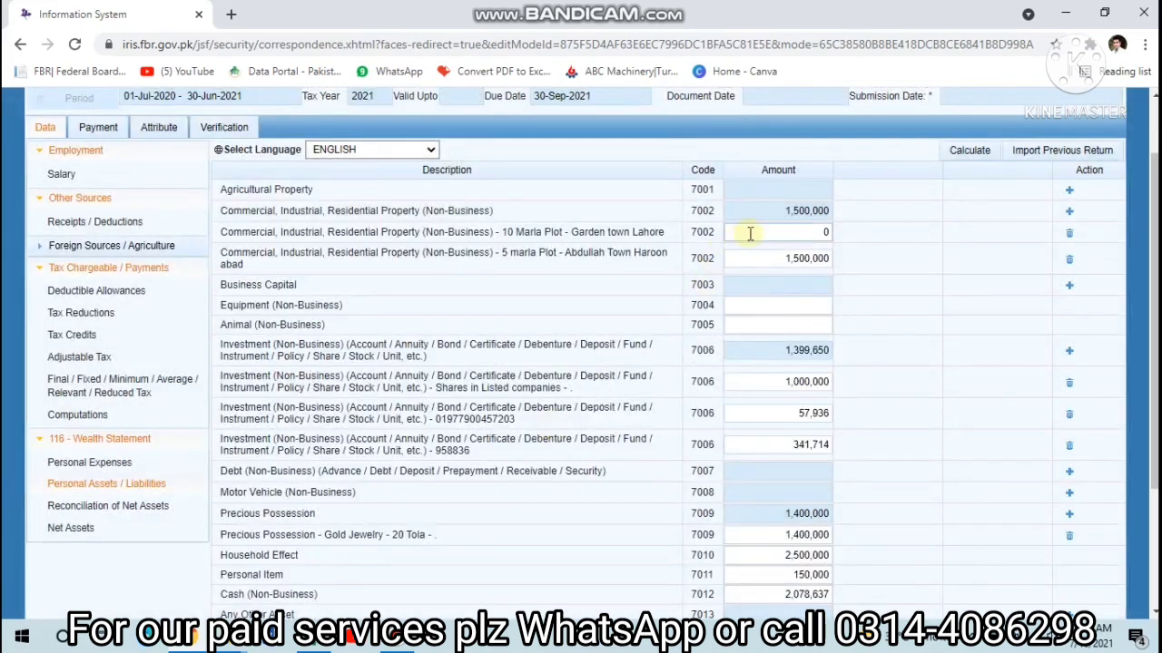
Step: Set the amount of the 10 Marla Plot to 500,000, and calculate
click(750, 234)
text(500000)
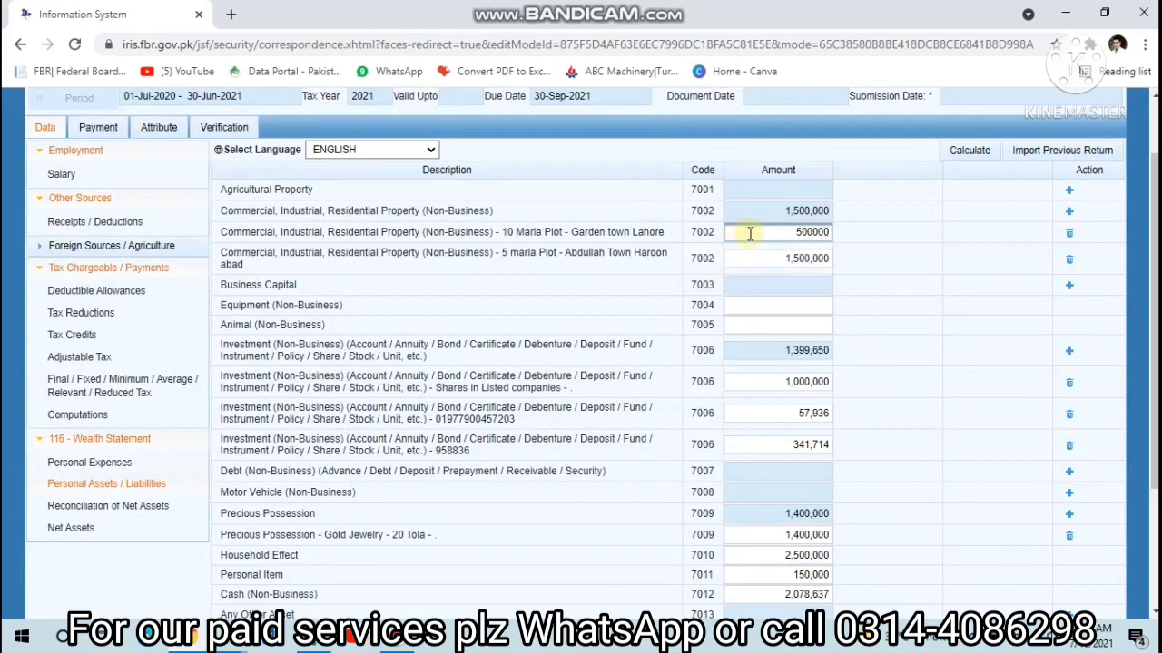
click(958, 152)
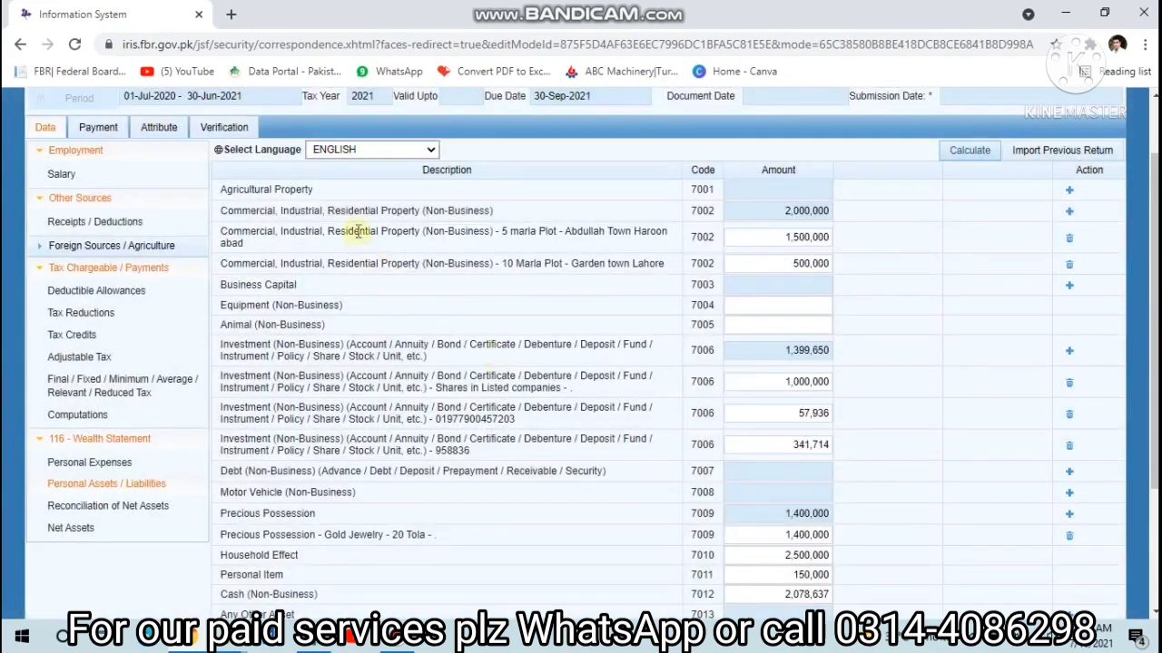
click(1069, 195)
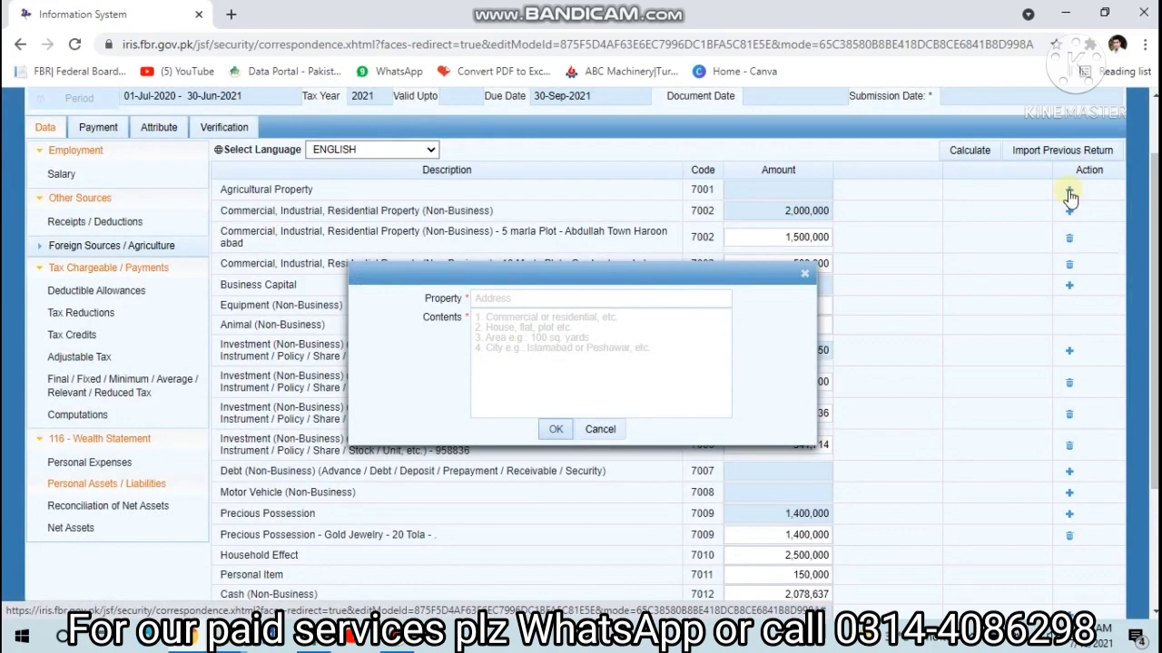
click(804, 274)
Step: Clear the Cash (Non-Business) amount in Personal Assets / Liabilities, and calculate
scroll(522, 470, down, 2)
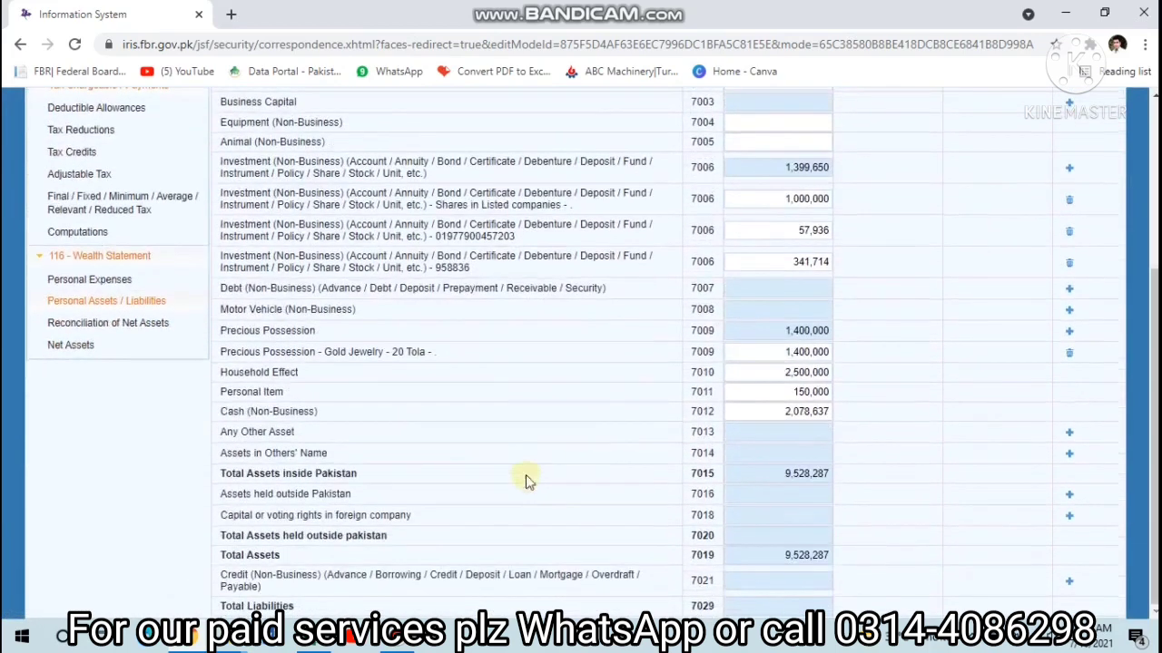
click(777, 408)
key(BackSpace)
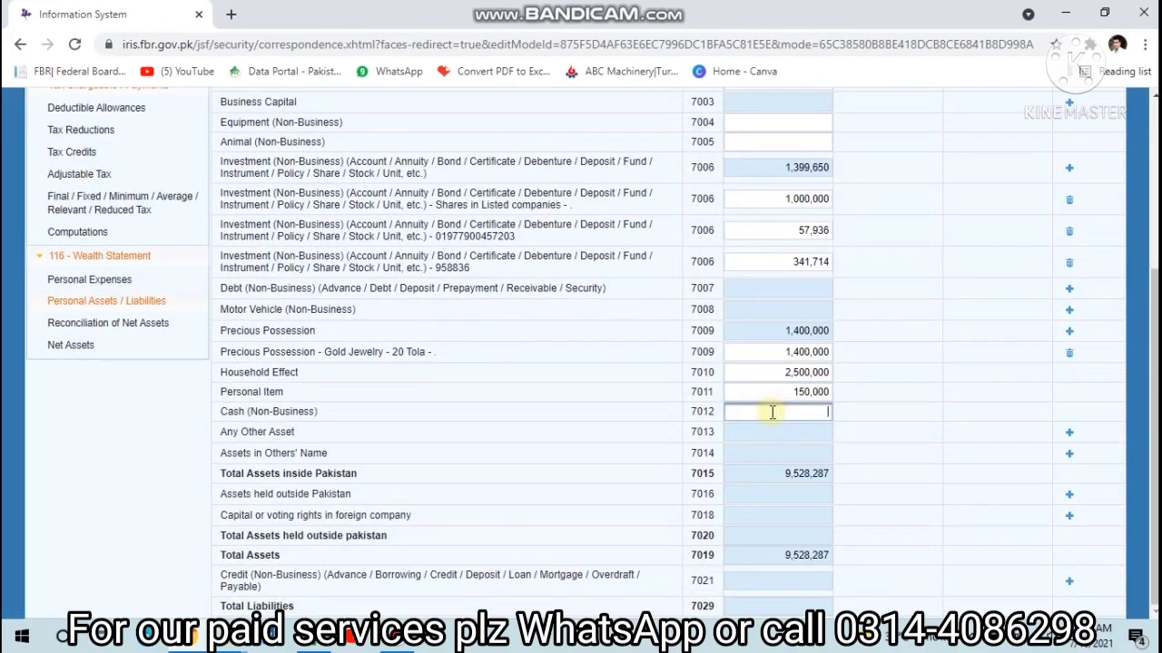
scroll(1023, 300, up, 3)
click(970, 232)
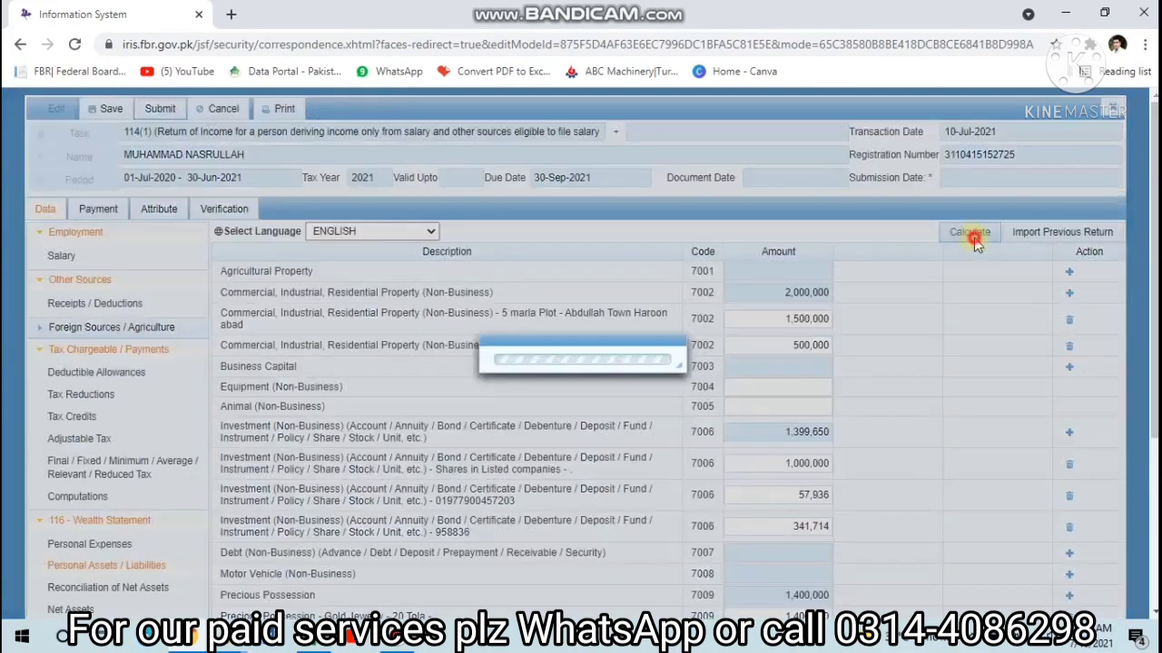
scroll(327, 544, down, 3)
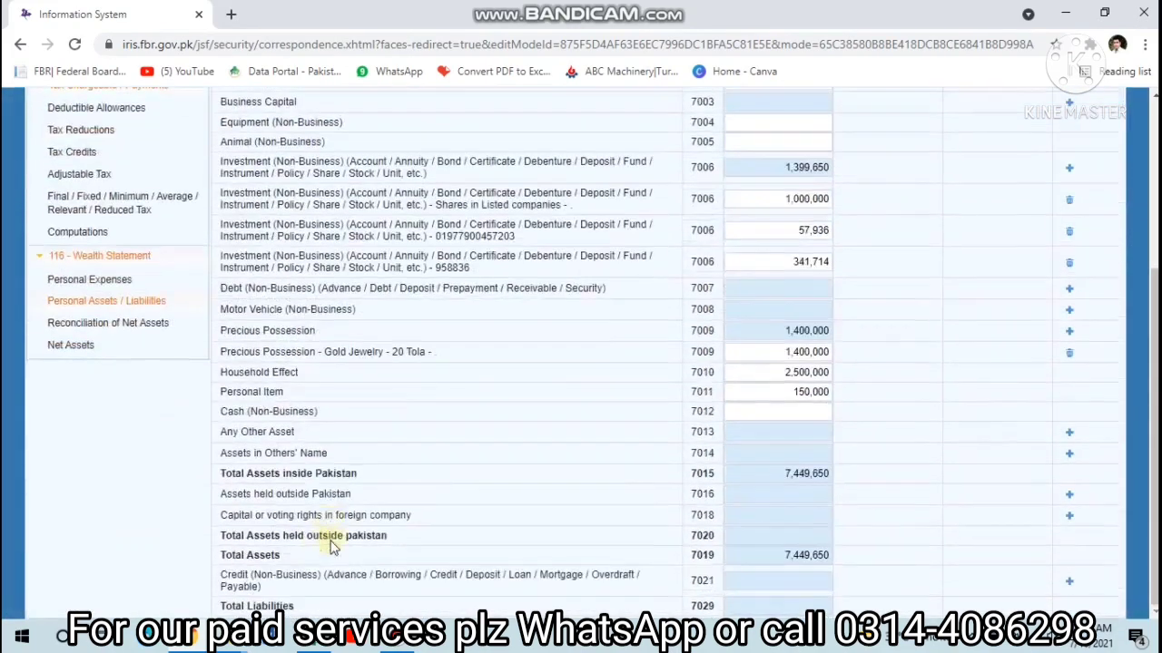
Step: Open Reconciliation of Net Assets and copy the Unreconciled Amount
click(79, 322)
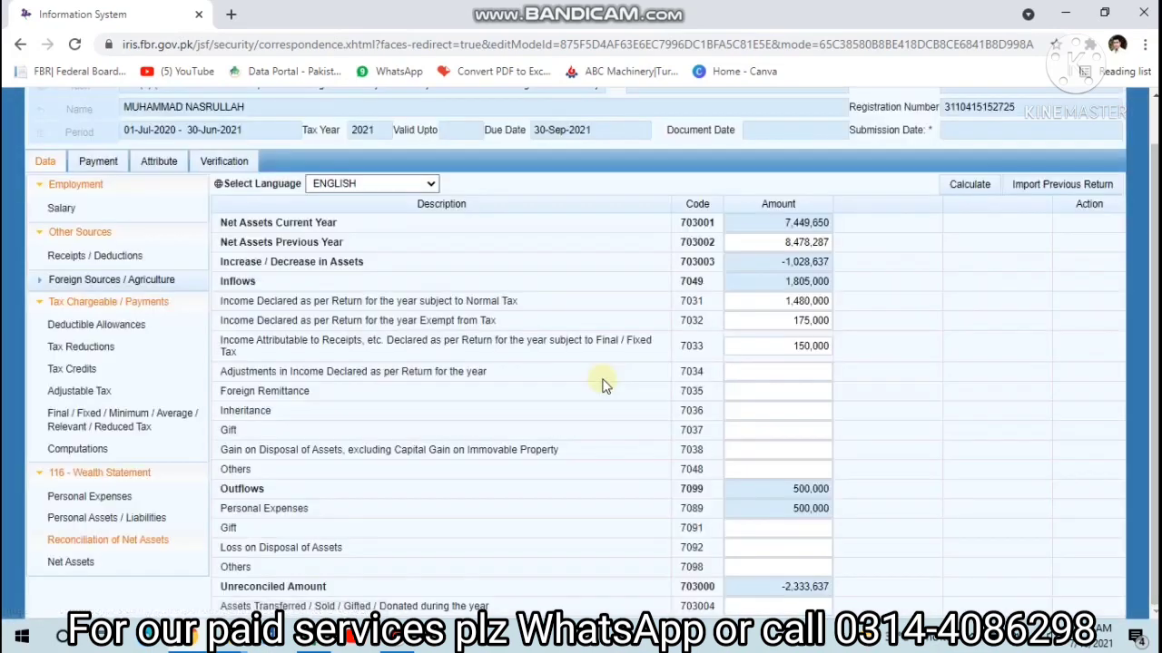
click(801, 587)
double_click(800, 587)
key(ctrl+c)
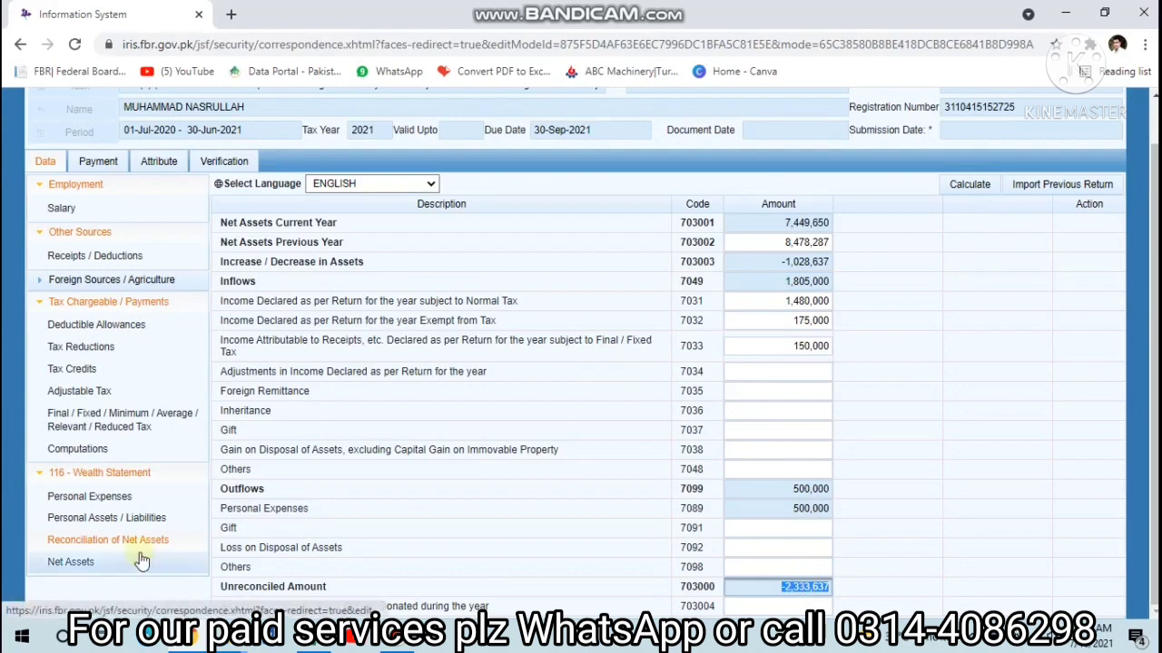
Step: In Personal Assets / Liabilities, set Cash (Non-Business) to 2,333,637 as a positive amount, and calculate
click(116, 519)
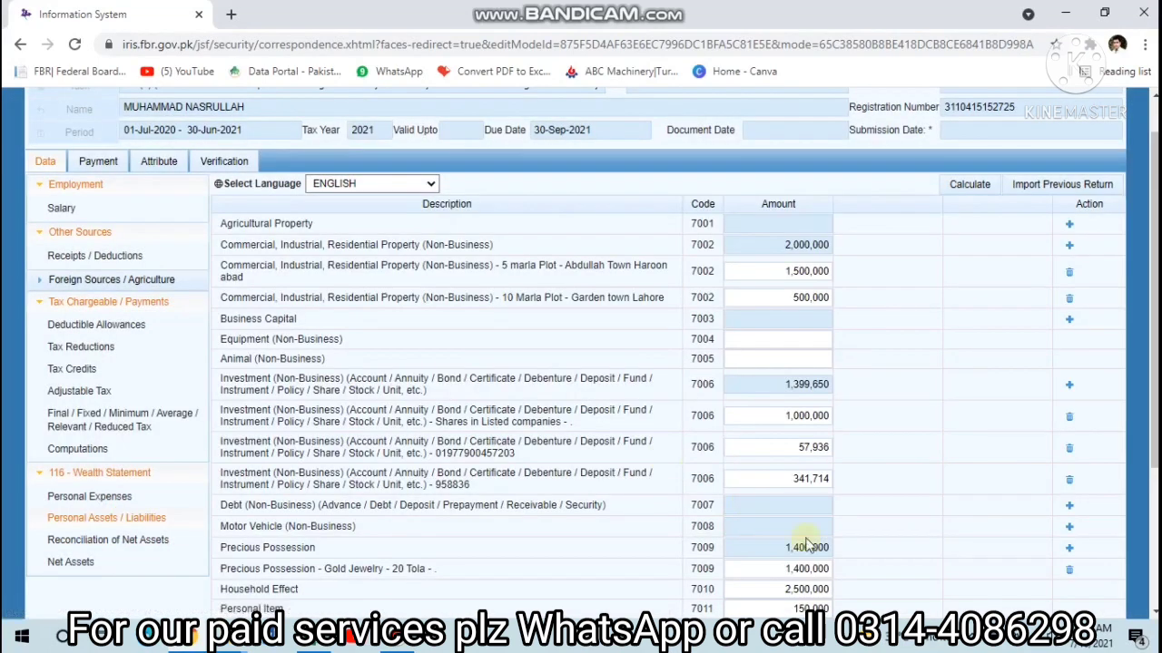
scroll(810, 547, down, 2)
click(747, 416)
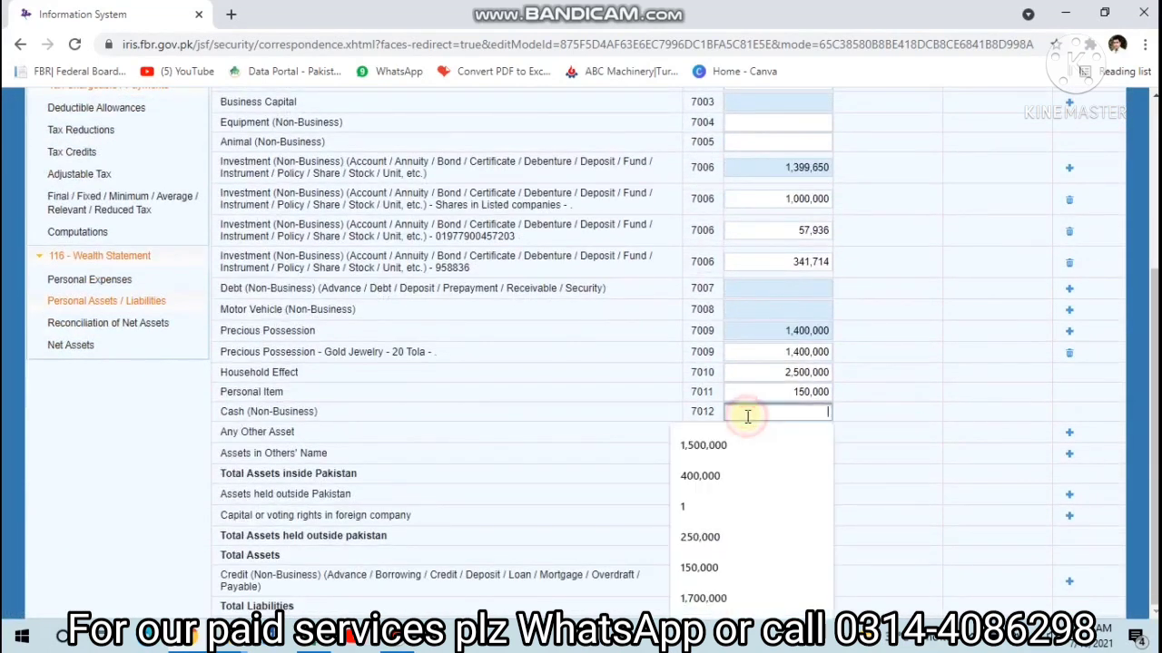
key(ctrl+v)
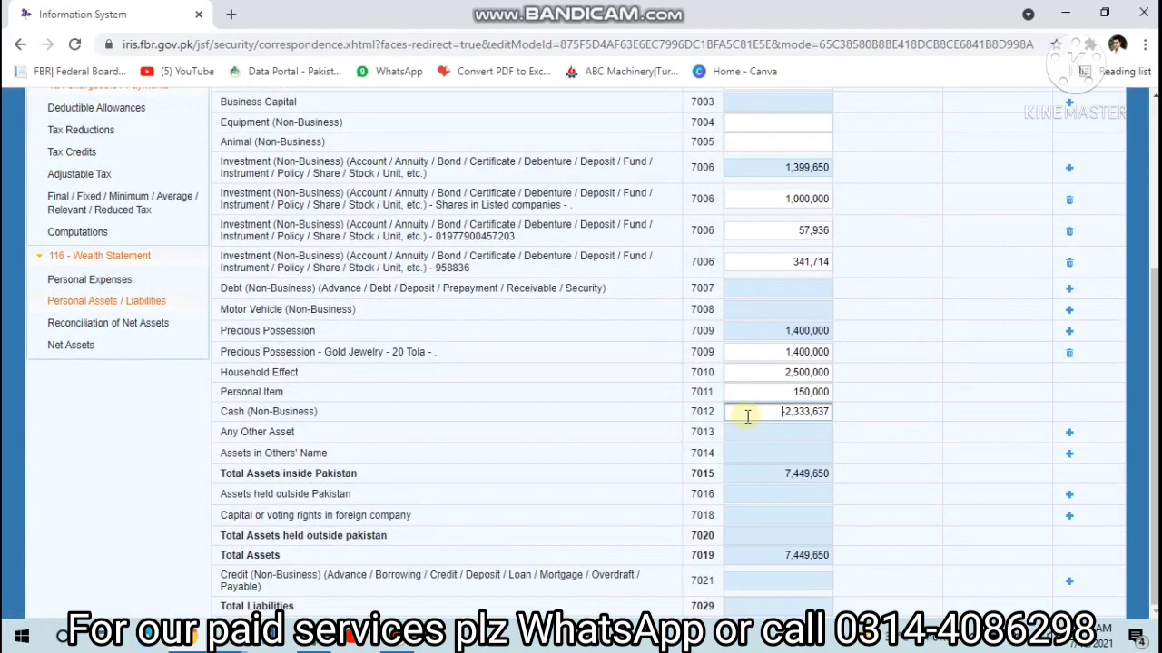
click(840, 320)
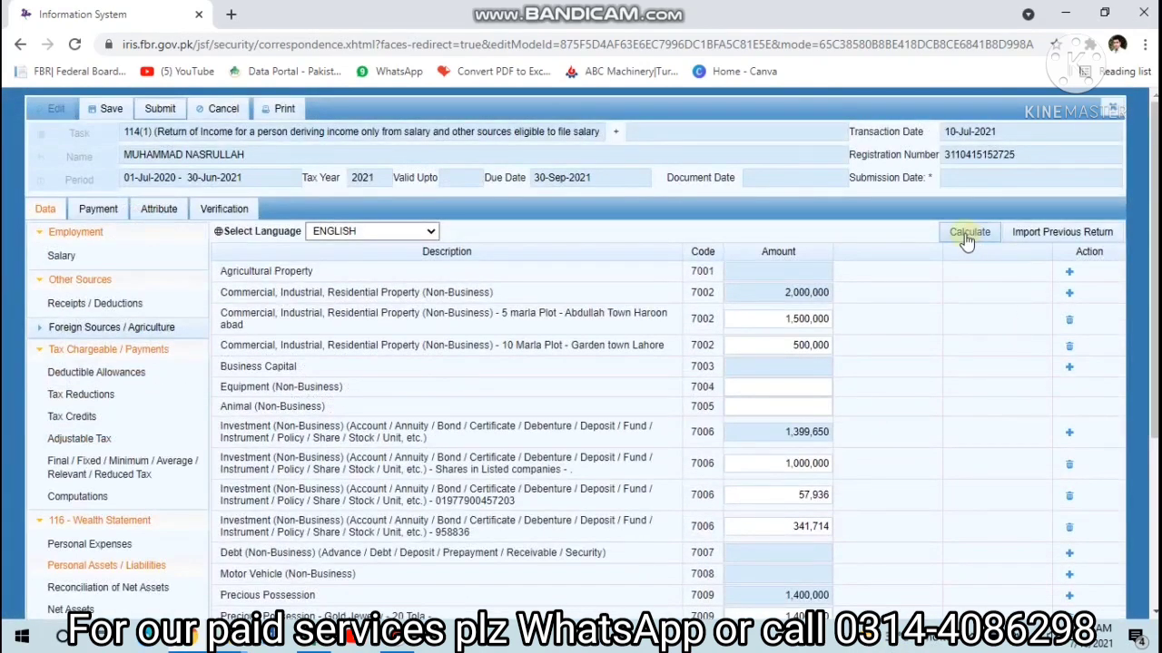
click(965, 234)
click(965, 235)
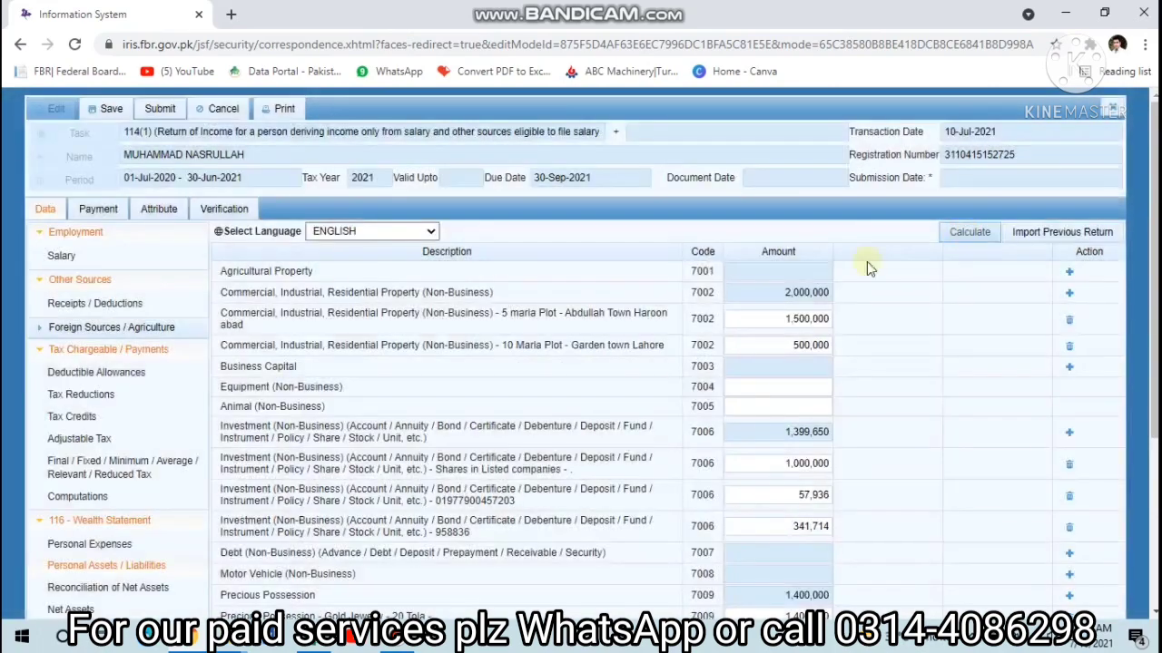
Step: Review the Reconciliation of Net Assets, examining the Unreconciled Amount and the Net Assets Previous Year
scroll(304, 258, down, 3)
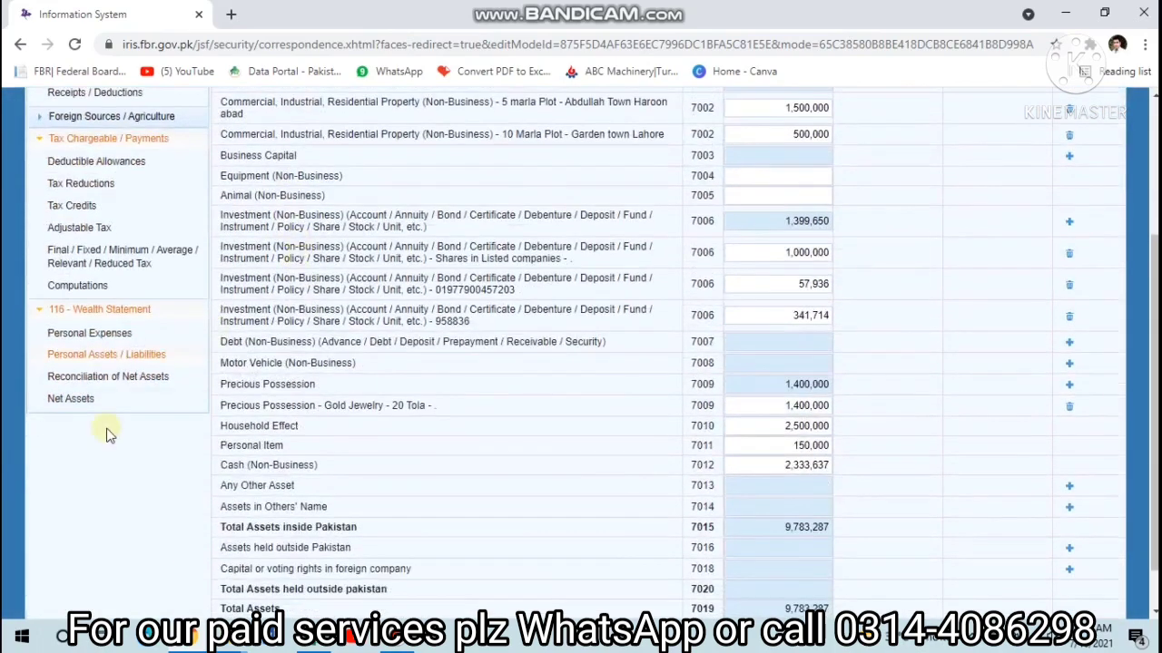
click(111, 373)
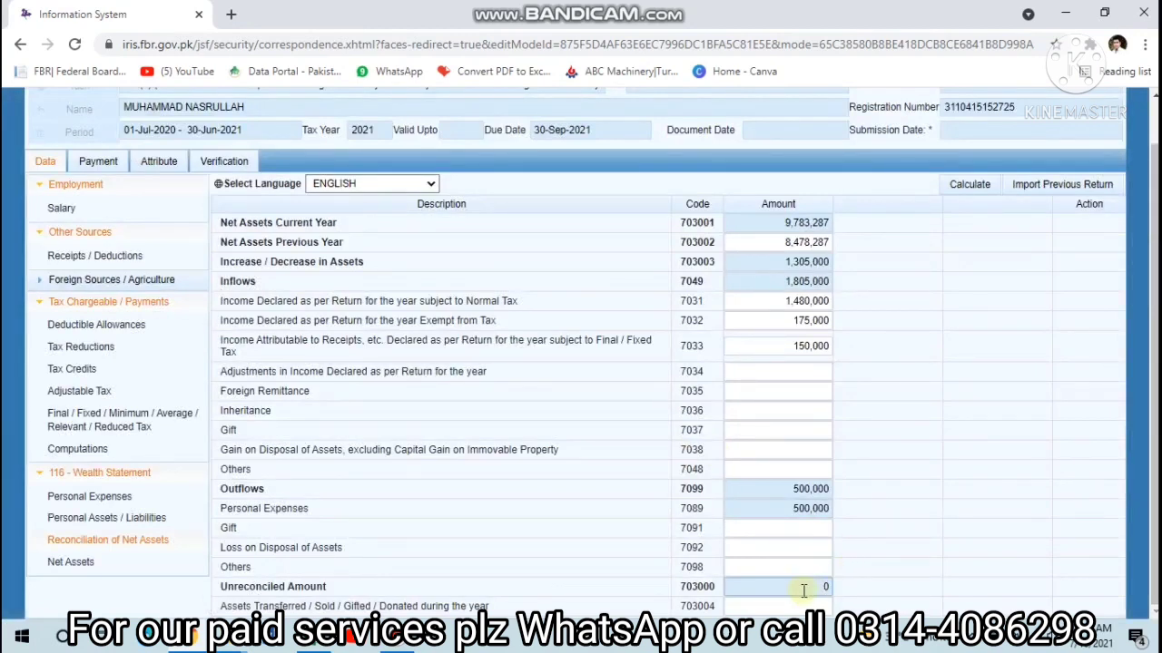
click(158, 521)
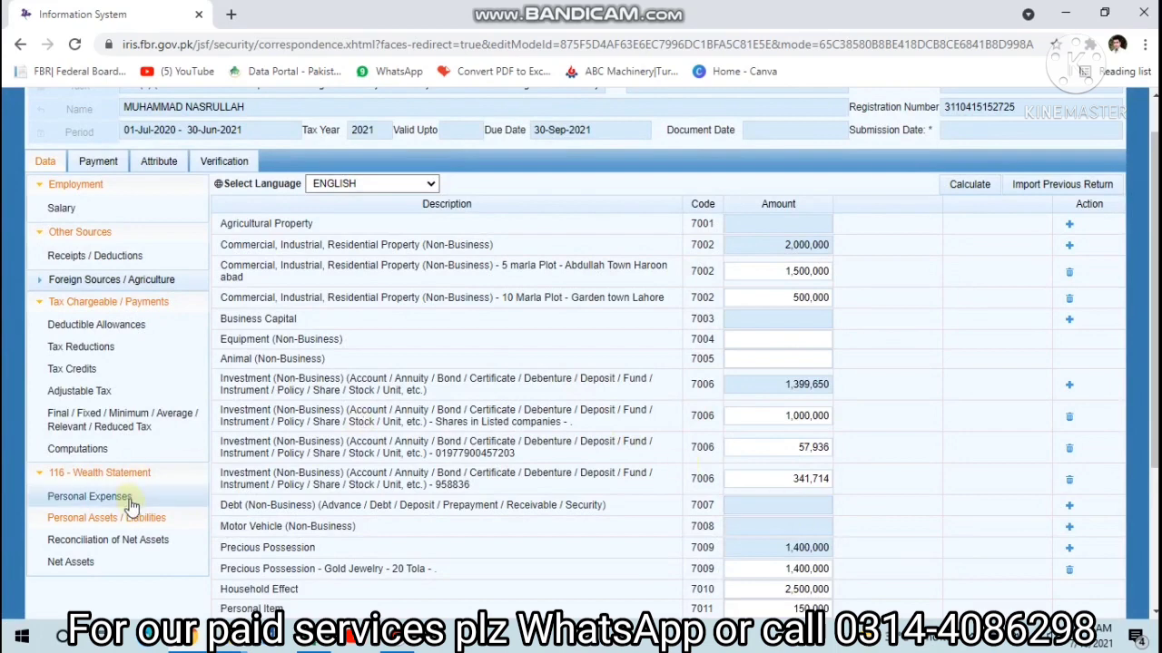
click(133, 538)
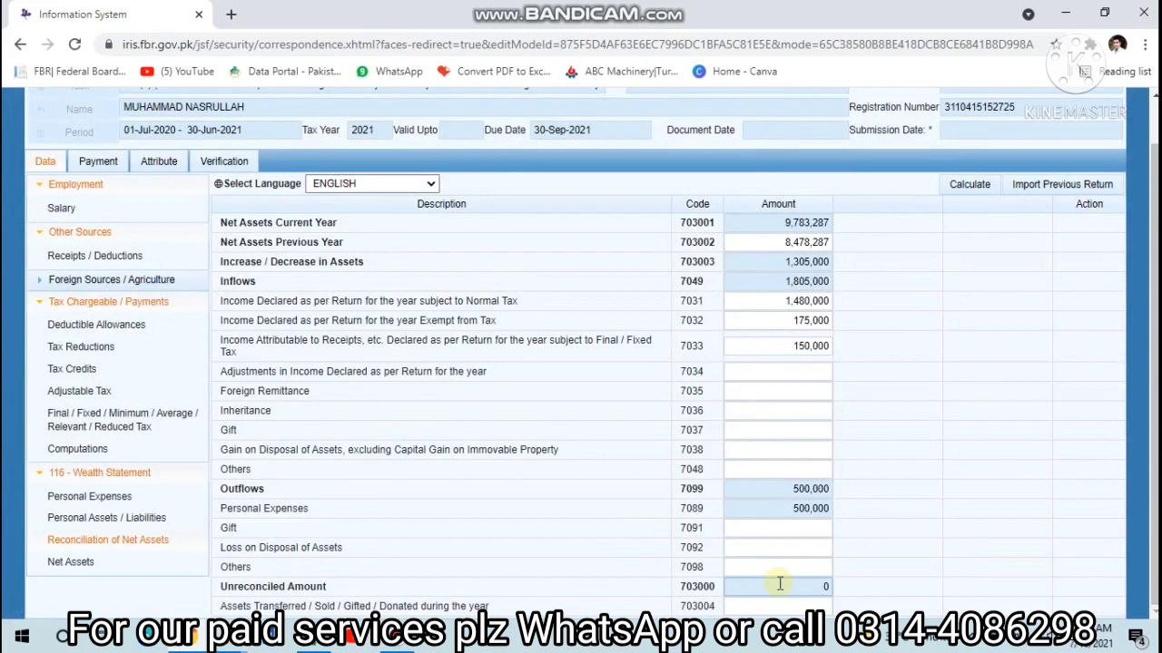
click(779, 584)
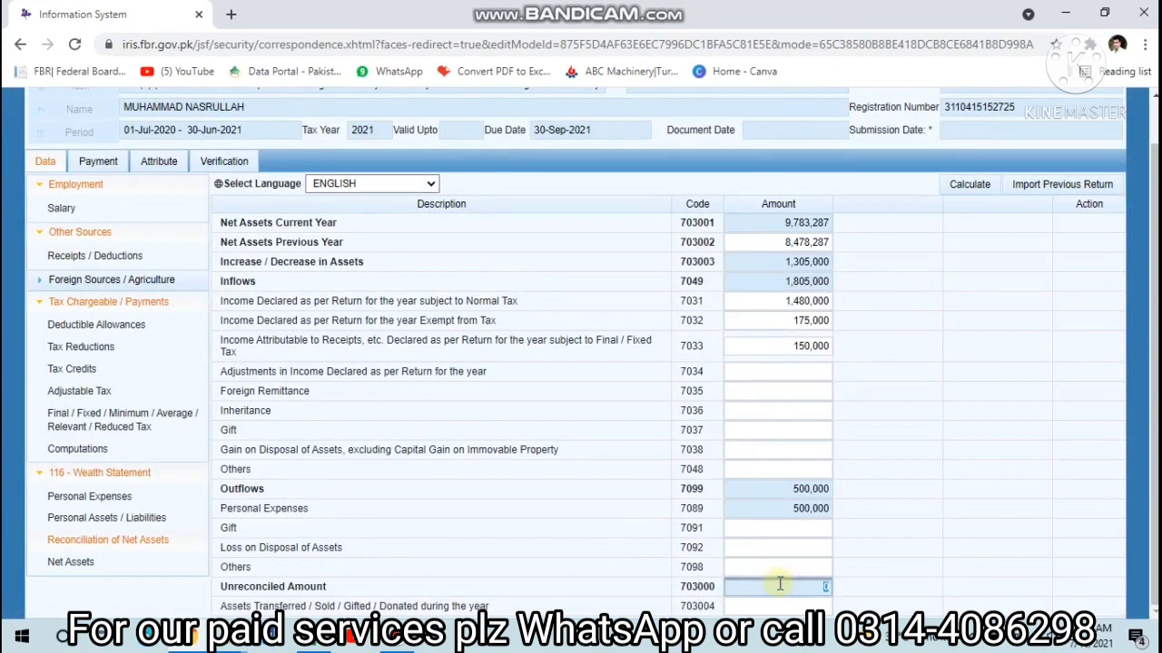
click(765, 245)
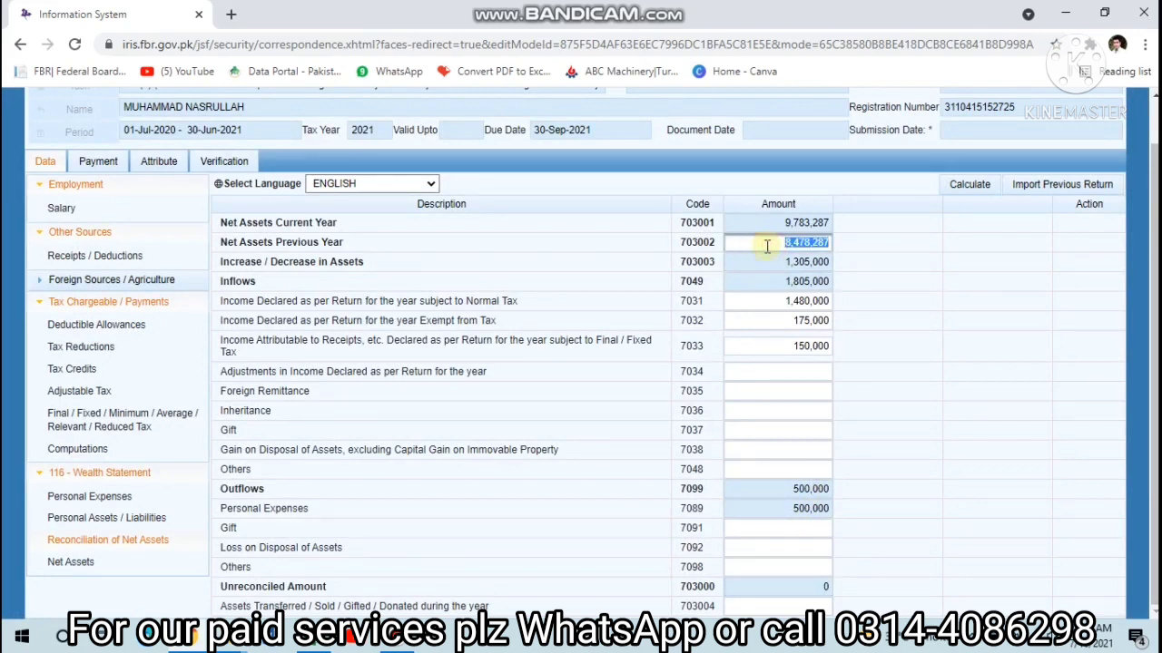